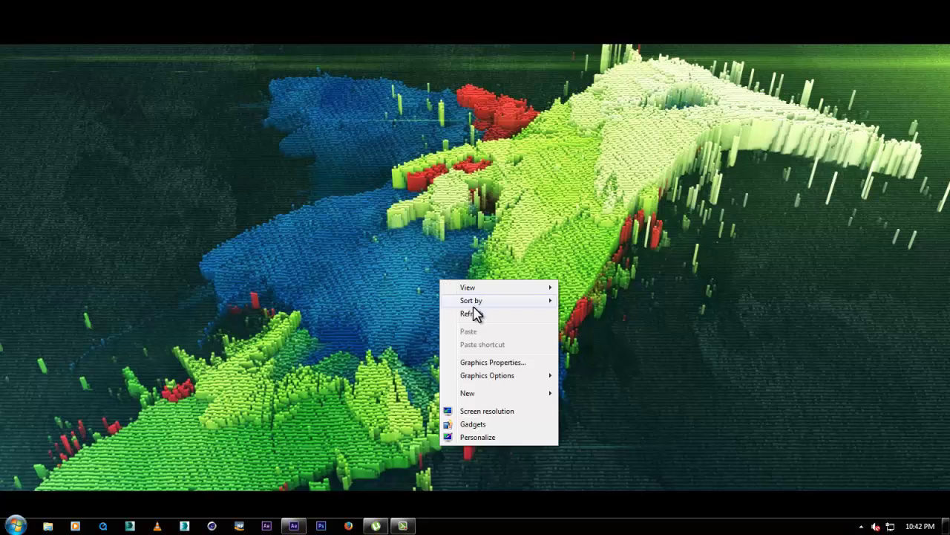
left_click(411, 268)
right_click(408, 265)
left_click(400, 261)
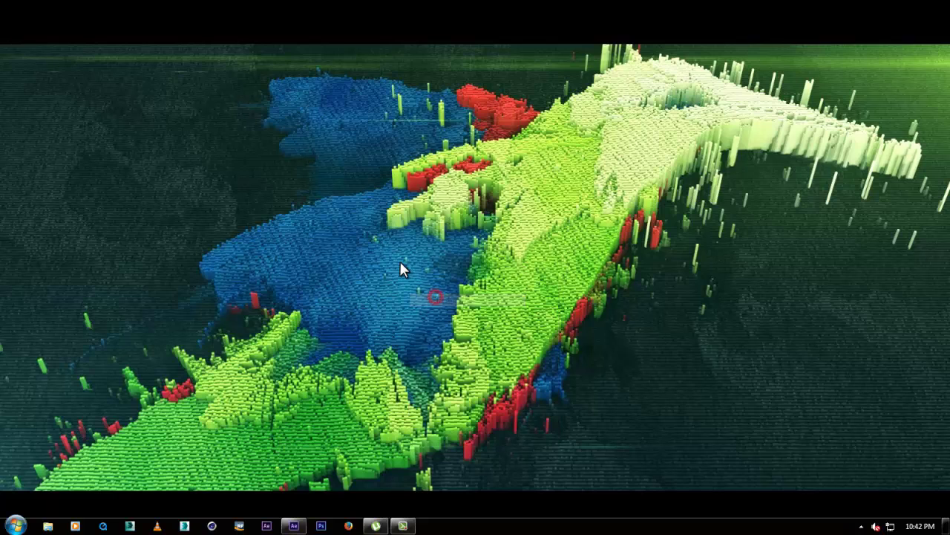
right_click(401, 263)
left_click(387, 267)
right_click(382, 267)
left_click(419, 307)
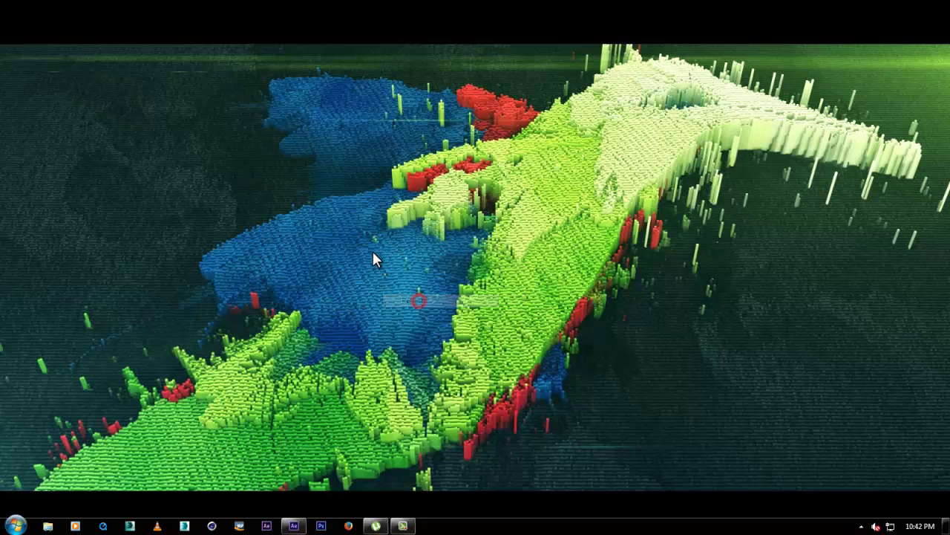
right_click(369, 264)
left_click(404, 297)
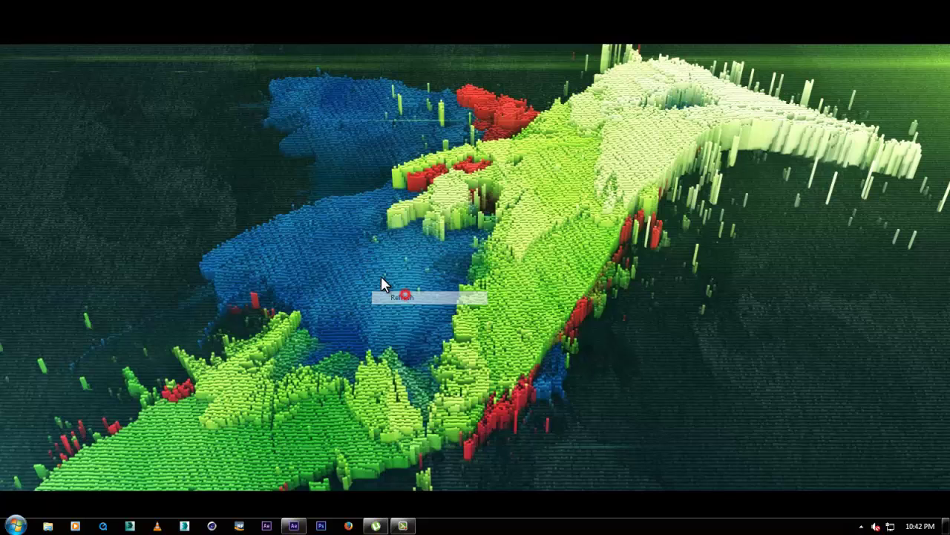
right_click(381, 275)
left_click(420, 312)
right_click(371, 273)
left_click(413, 309)
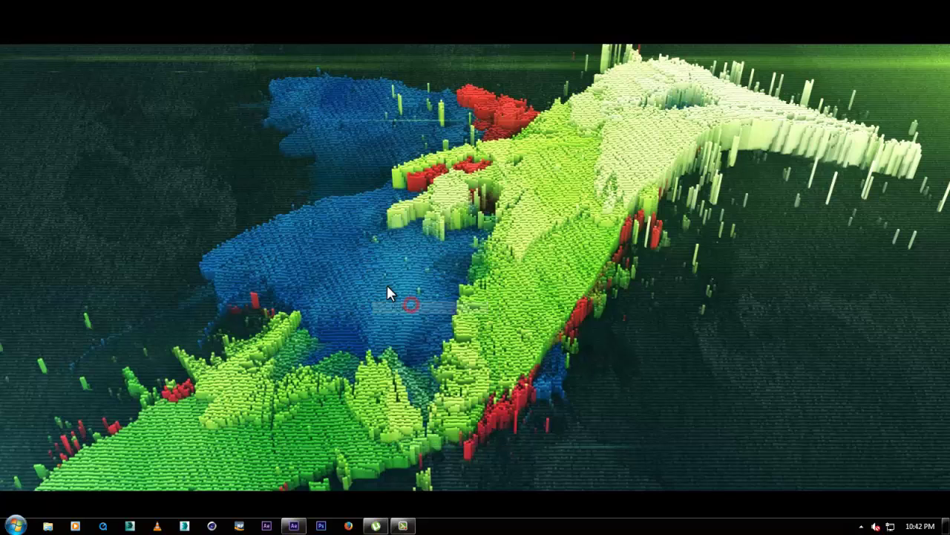
right_click(373, 277)
left_click(412, 307)
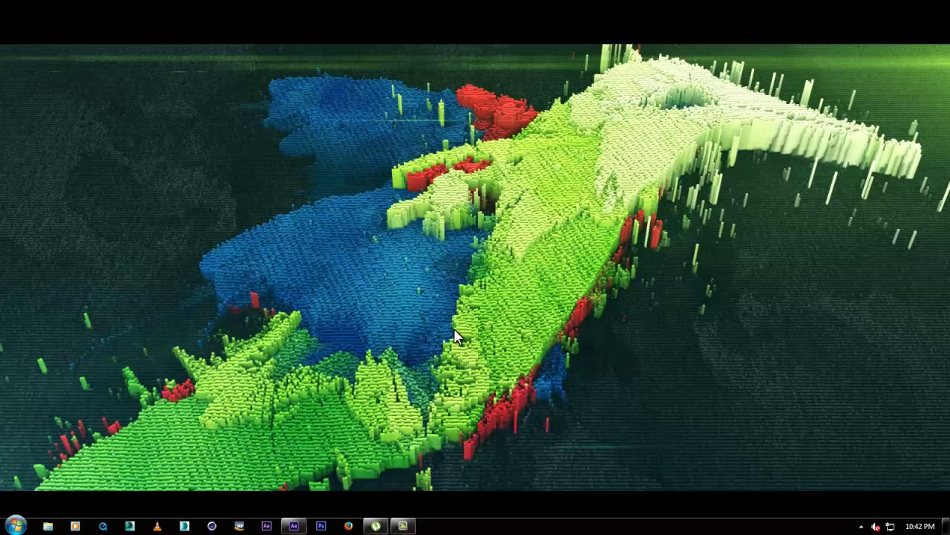
right_click(399, 284)
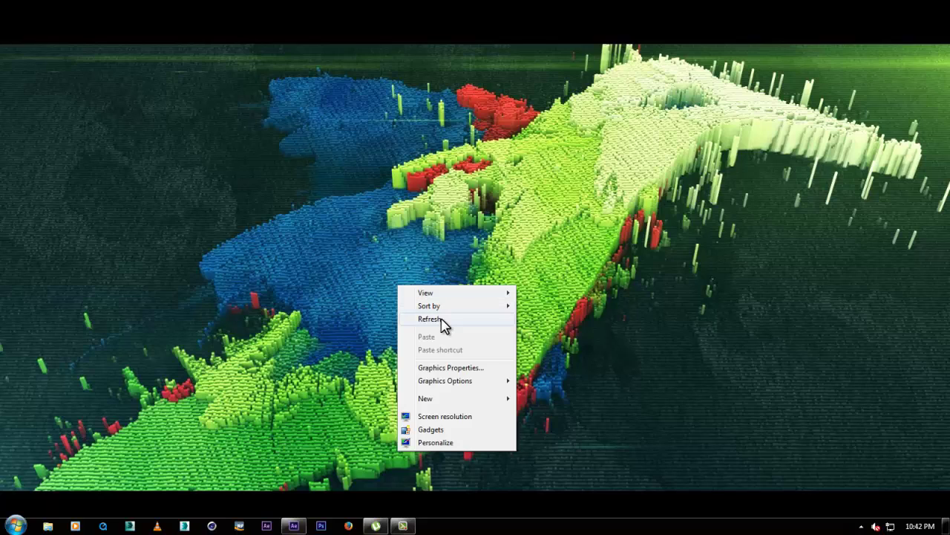
left_click(441, 317)
right_click(387, 280)
left_click(421, 312)
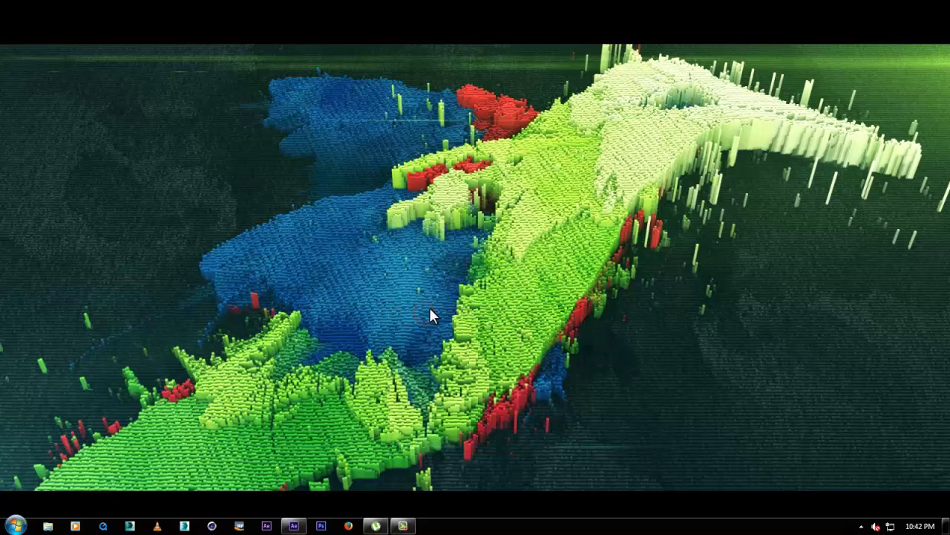
right_click(413, 298)
left_click(446, 329)
Step: Switch to After Effects and create a 1280 x 720 composition named Comp 1 at 25 fps, lasting 6 seconds
left_click(299, 523)
left_click(292, 443)
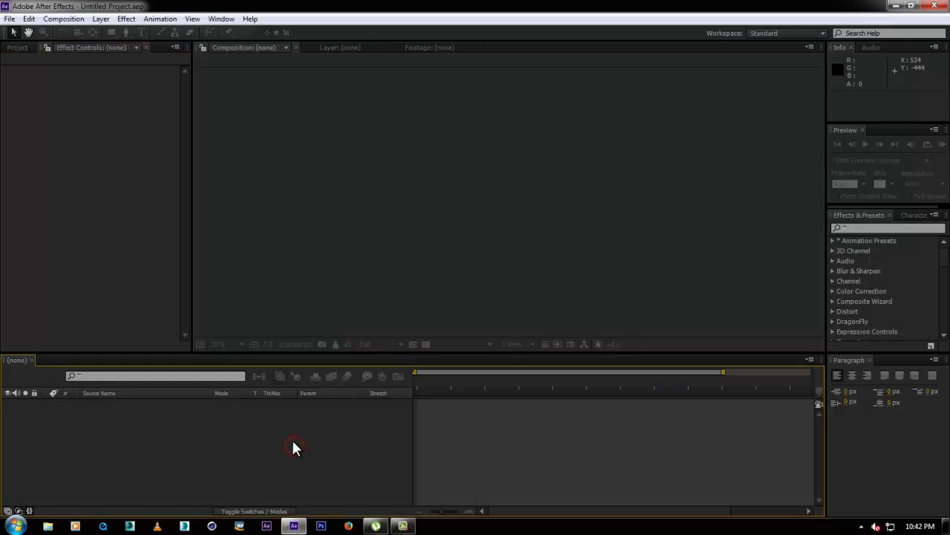
key("ctrl+n")
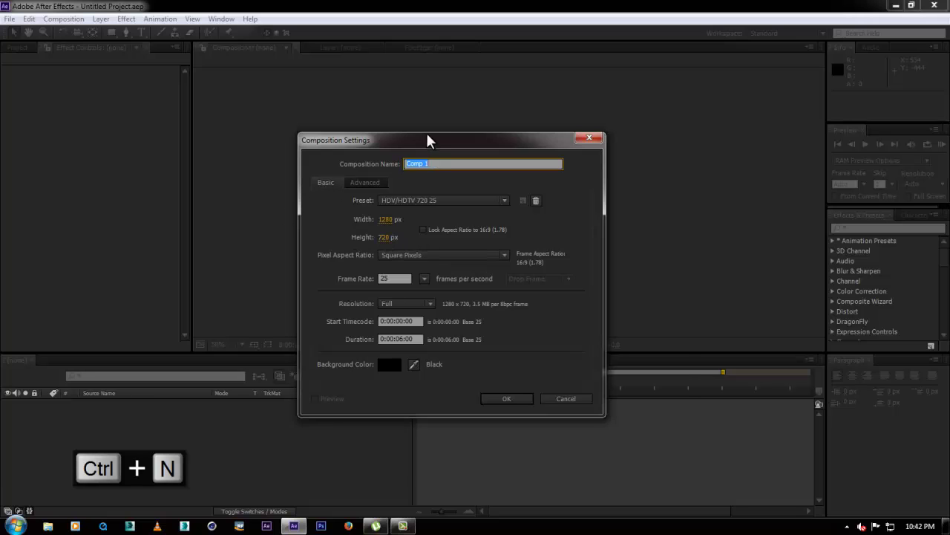
left_click_drag(426, 140, 502, 140)
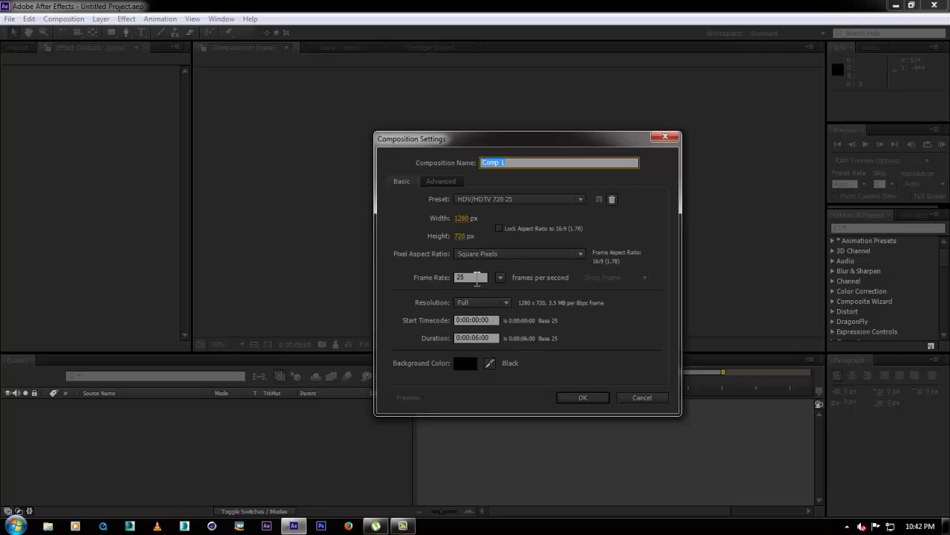
double_click(478, 277)
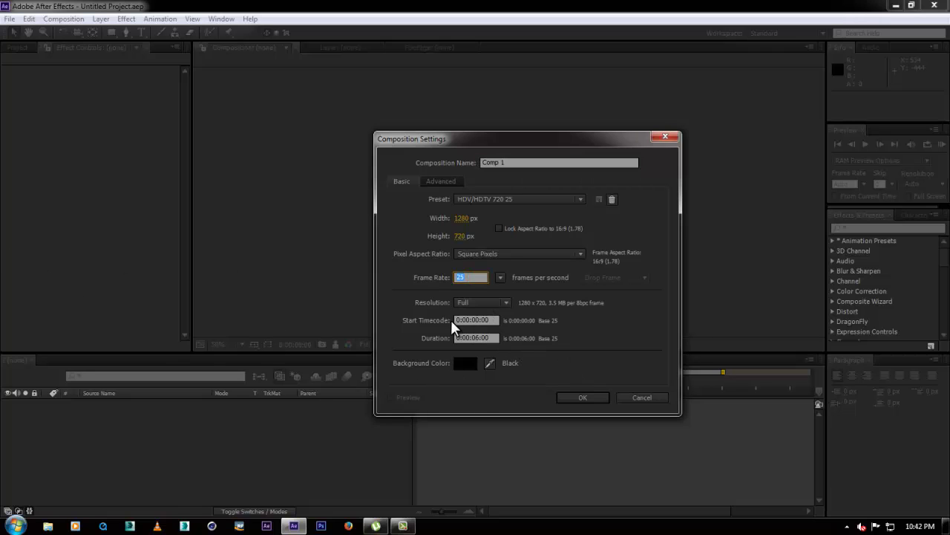
key("Return")
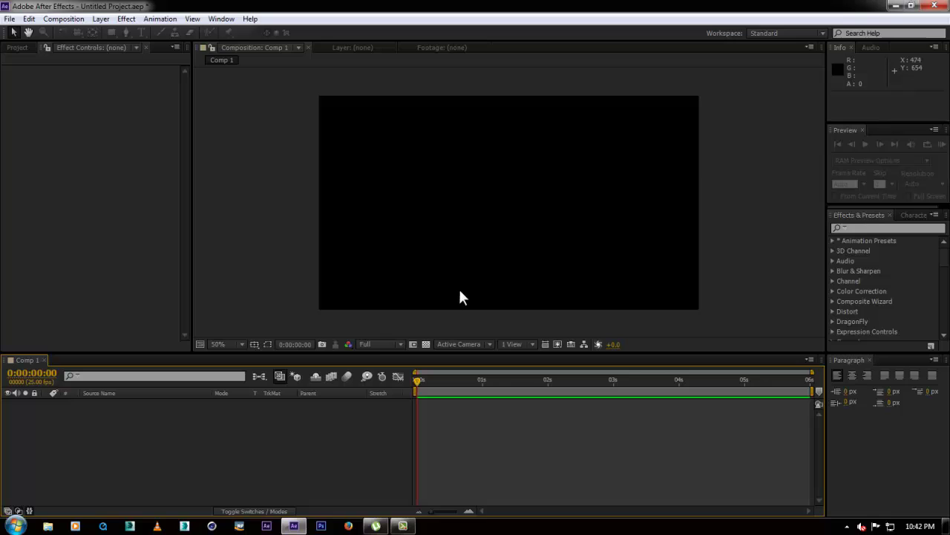
key("ctrl+t")
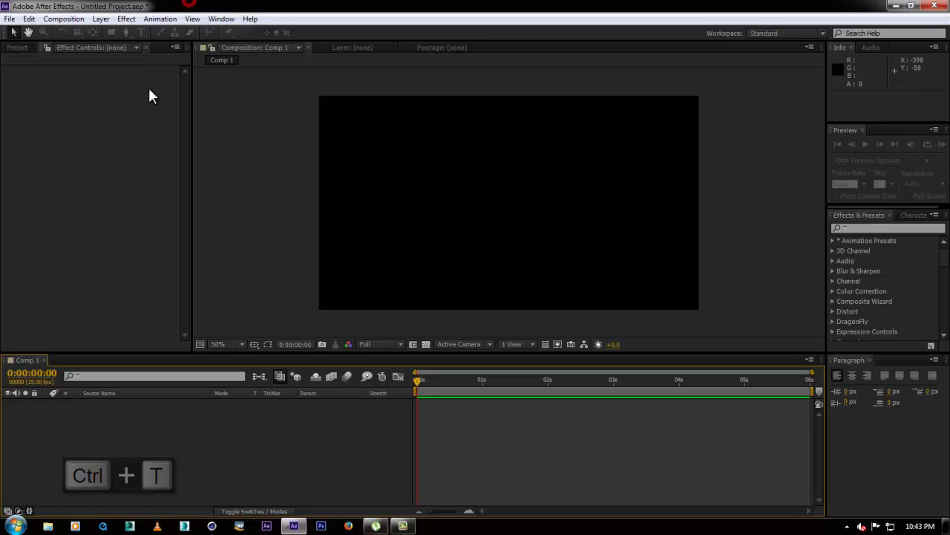
left_click(373, 170)
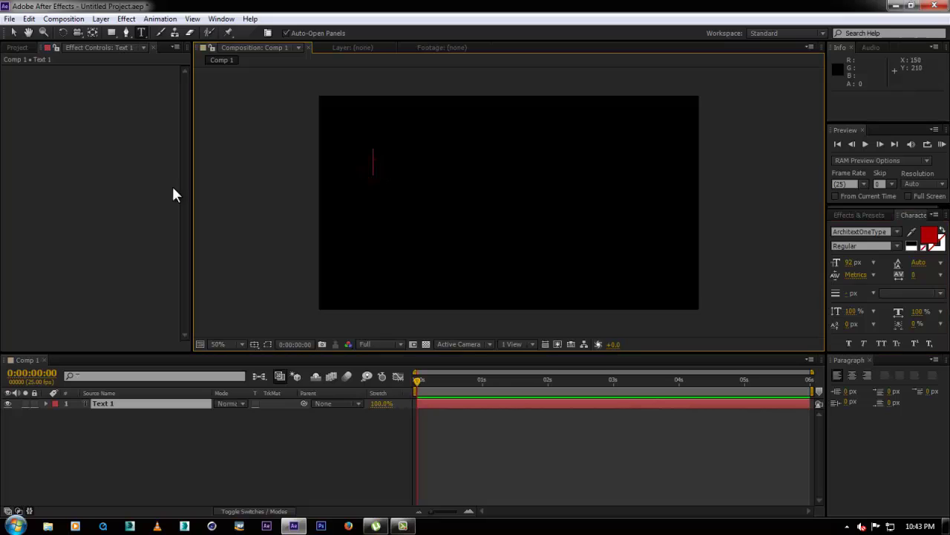
left_click(183, 433)
left_click(245, 435)
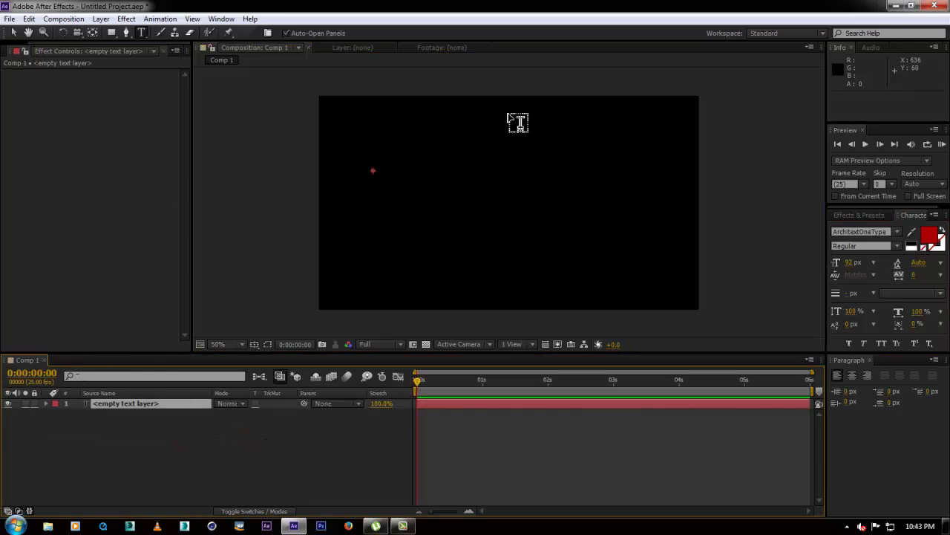
key("Delete")
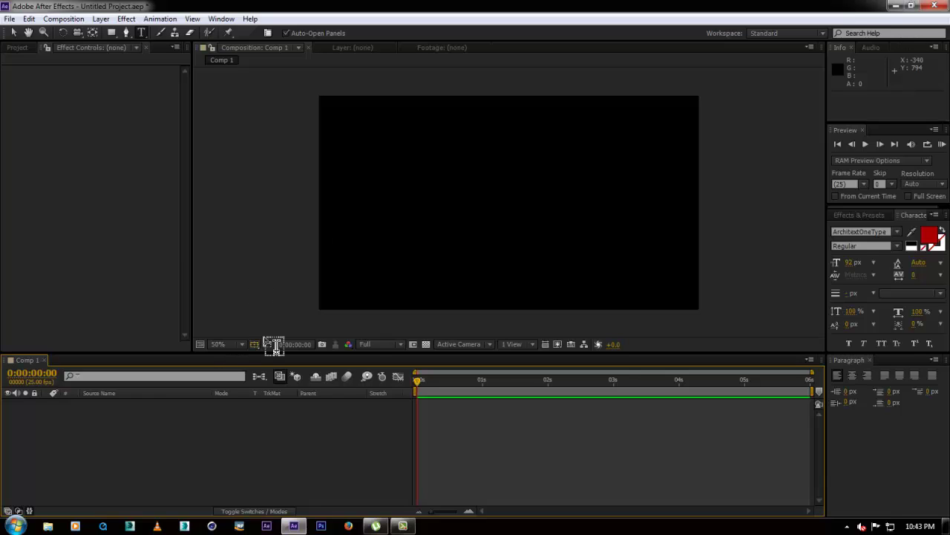
key("v")
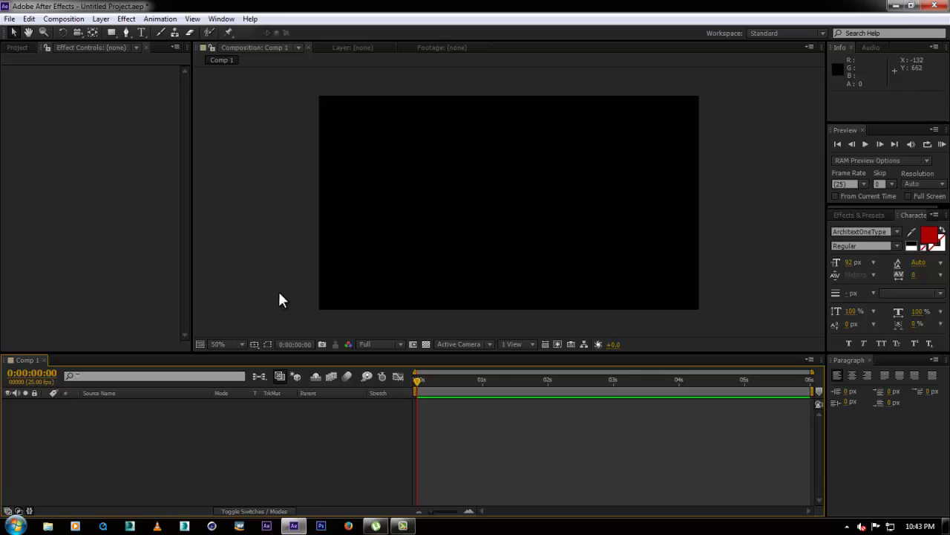
Step: Create a new text layer starting at the composition's center and enter the word VFX
key("ctrl+shift+alt+t")
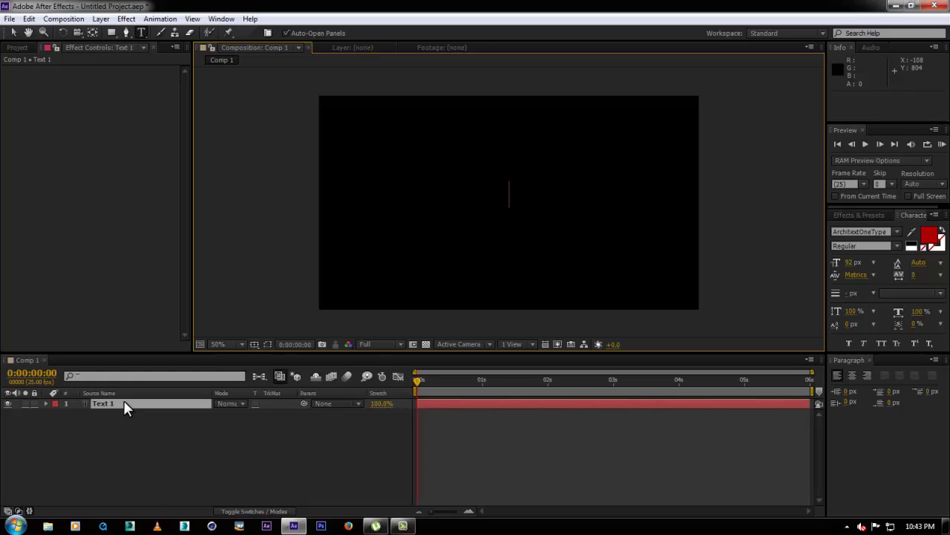
type("VFX")
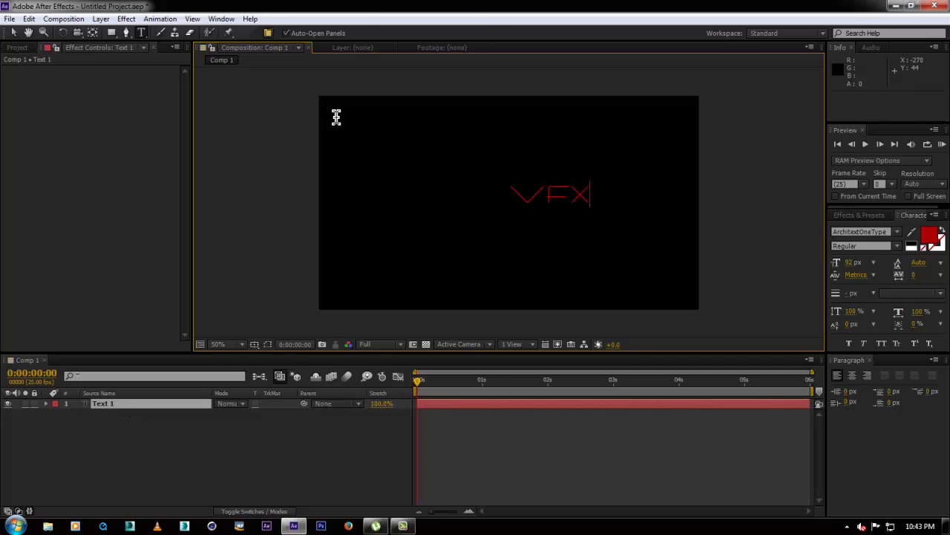
left_click(13, 33)
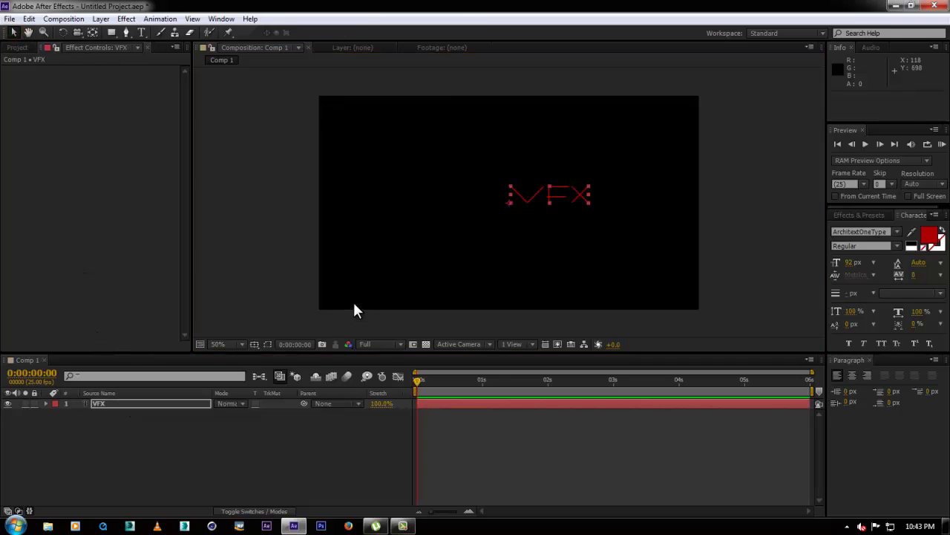
Step: Center the text layer's anchor point on the word VFX, and move the text to about the middle of the composition
key("y")
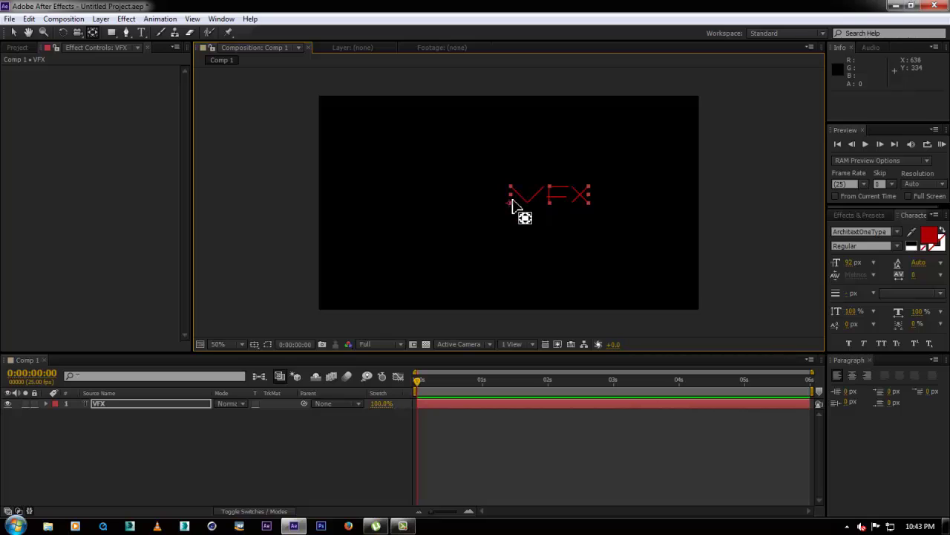
left_click_drag(510, 204, 550, 195)
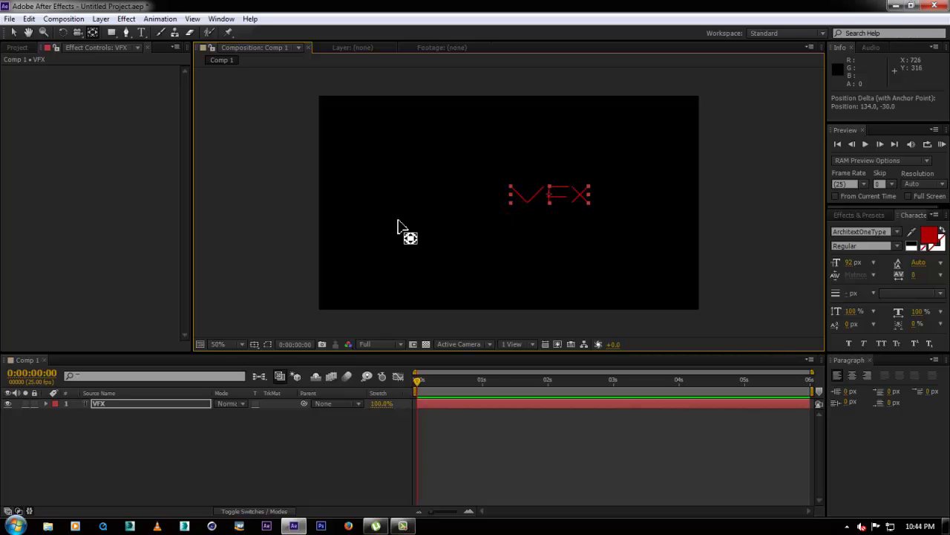
left_click(105, 402)
key("v")
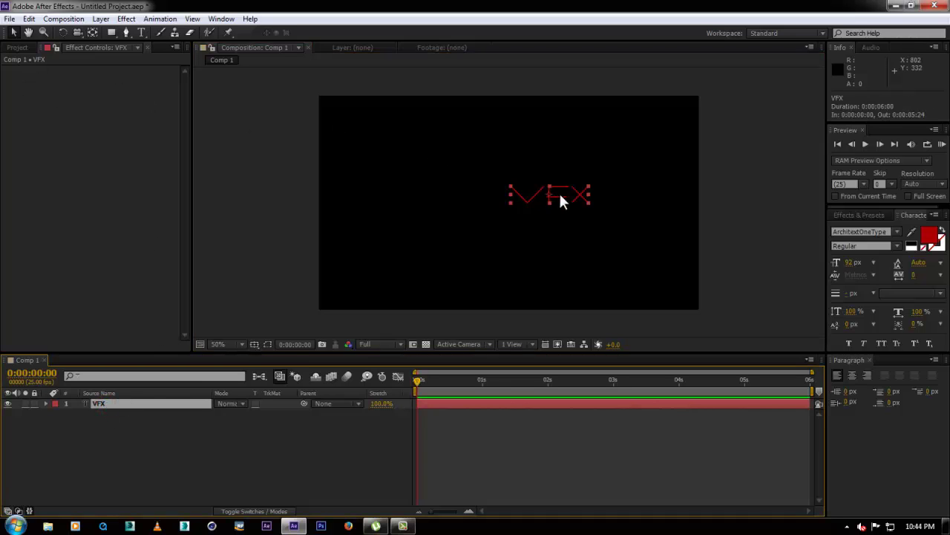
left_click_drag(515, 202, 477, 205)
Step: Scale the VFX text layer to about 329% and reposition it at 640, 344, leaving its properties collapsed
left_click(213, 403)
key("alt+shift+s")
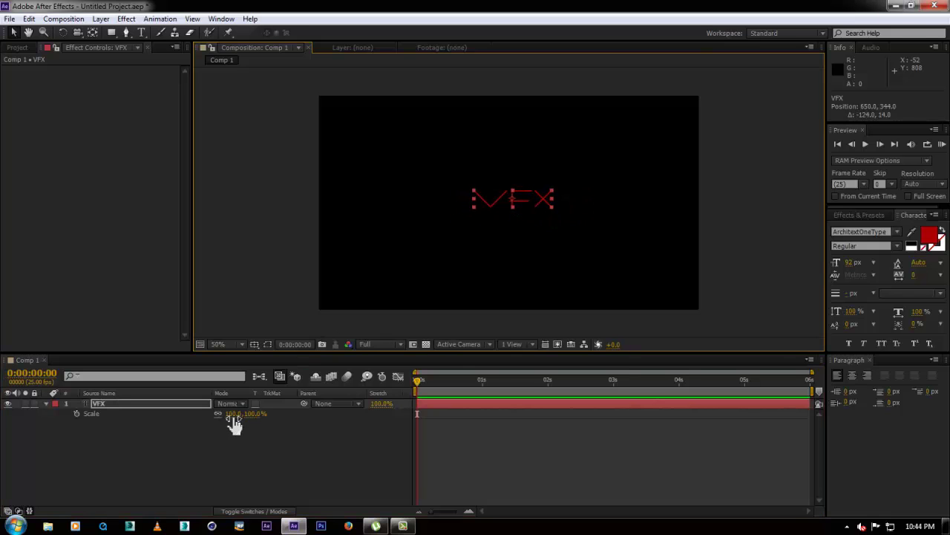
left_click_drag(231, 414, 376, 416)
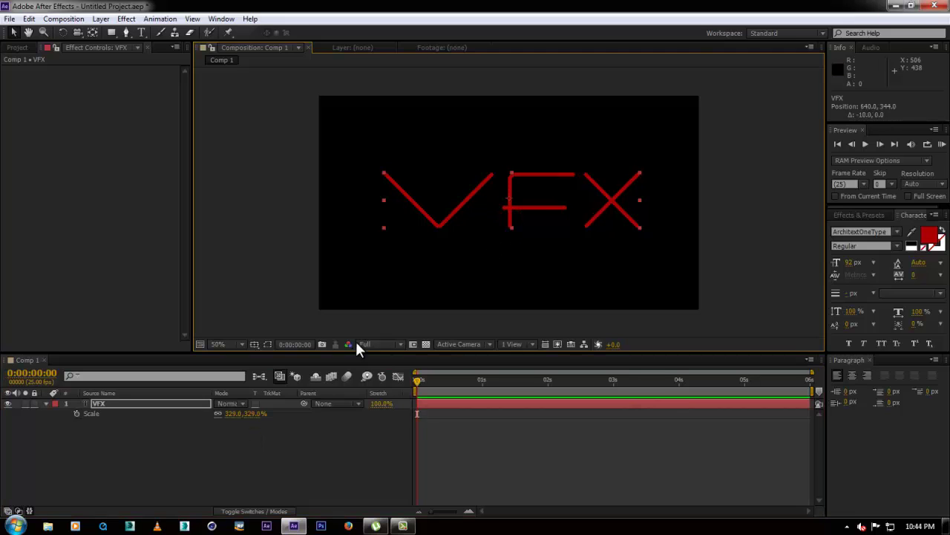
left_click(303, 479)
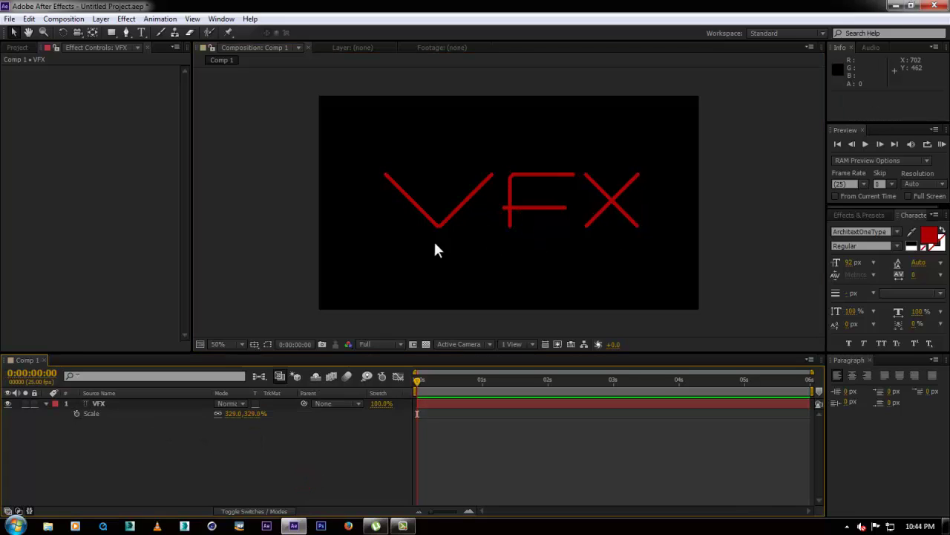
left_click(62, 404)
left_click(46, 403)
left_click(124, 439)
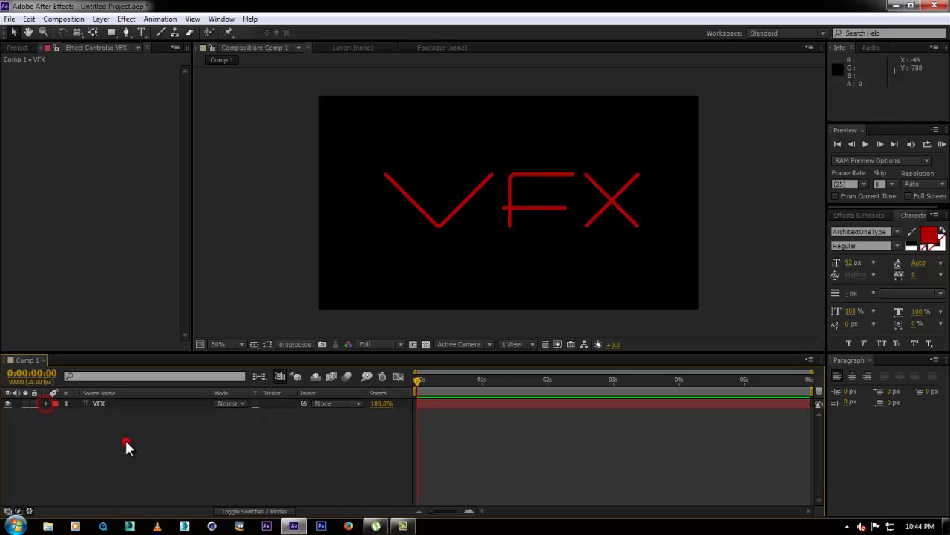
Step: Auto-trace the VFX text layer for the current frame, using the Alpha channel with 1 px tolerance and 50% threshold
left_click(106, 403)
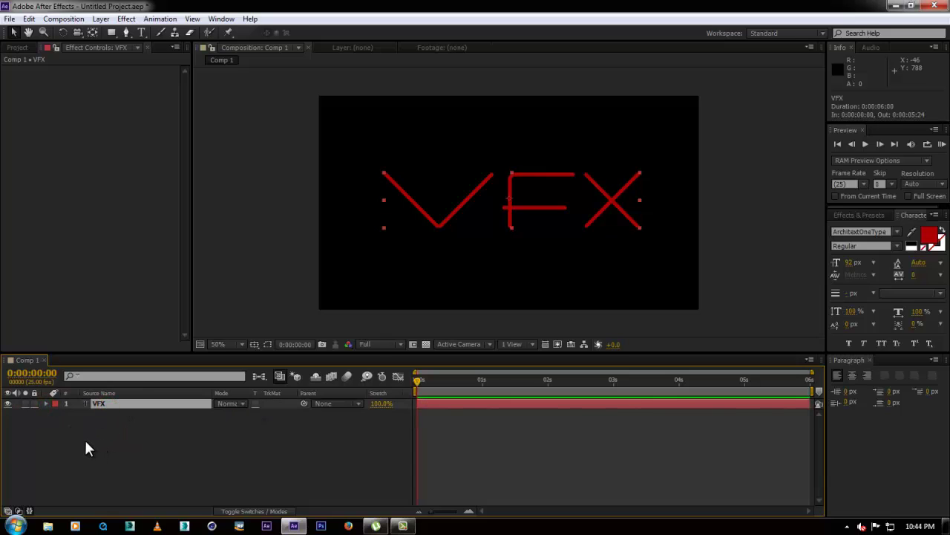
left_click(253, 449)
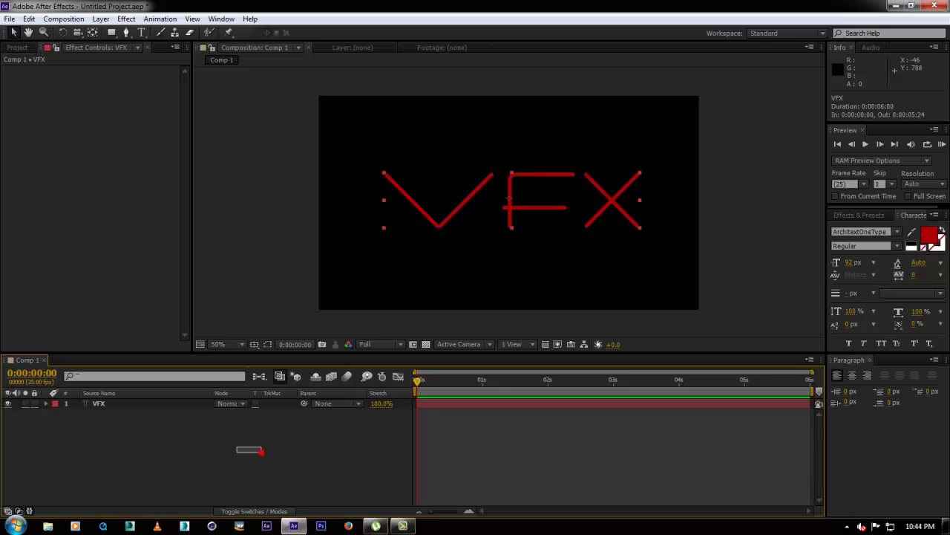
left_click(101, 18)
left_click(128, 439)
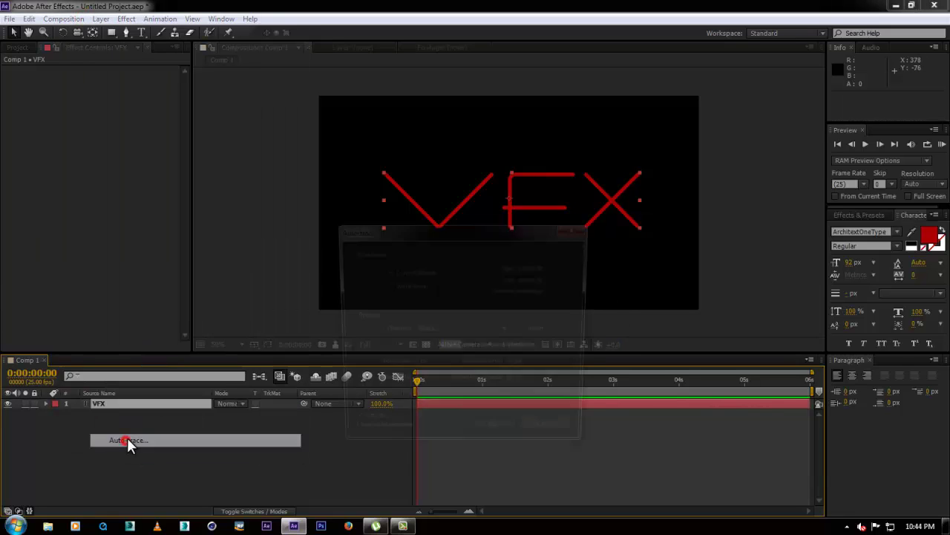
mouse_move(475, 219)
left_mouse_down()
mouse_move(488, 221)
mouse_move(304, 235)
left_mouse_up()
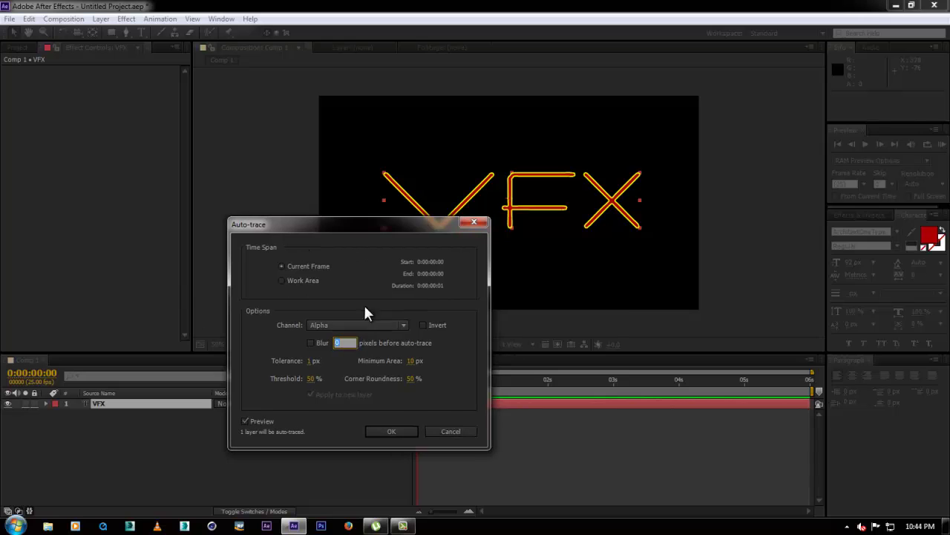
mouse_move(372, 232)
left_mouse_down()
mouse_move(212, 155)
mouse_move(155, 153)
left_mouse_up()
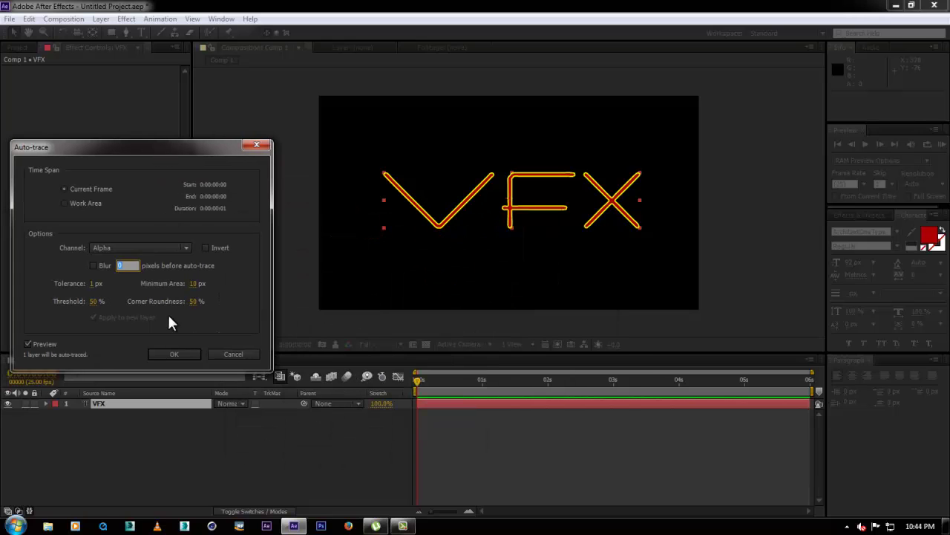
left_click(173, 354)
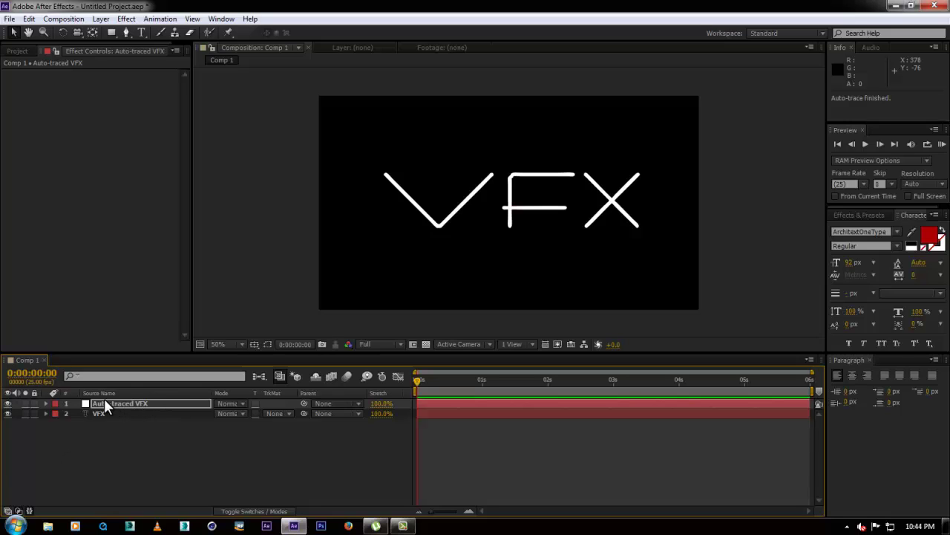
Step: Reveal all masks of the auto-traced layer and collapse their mask path properties
key("m")
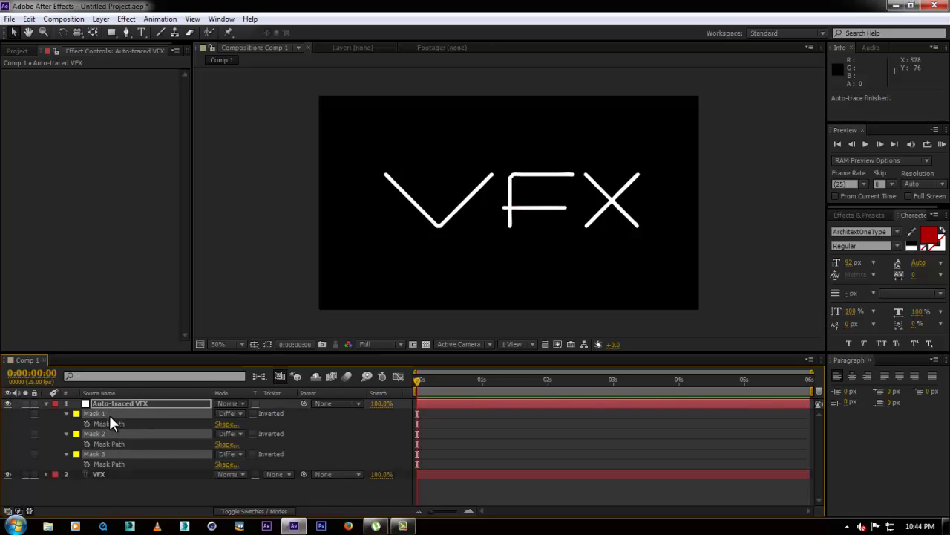
left_click(67, 413, "ctrl")
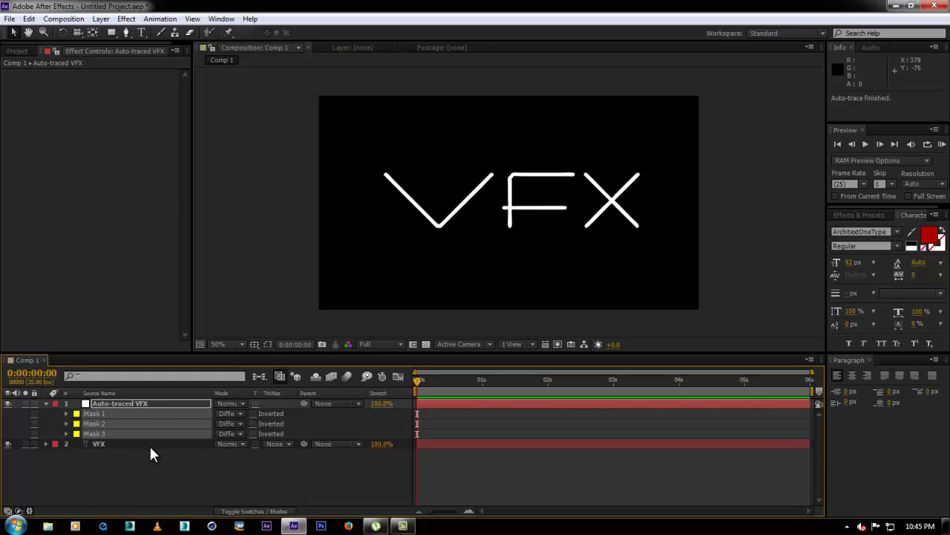
Step: Add a white Point light with 165% intensity, no falloff and shadow casting enabled, and dismiss the 2D layers warning
left_click(124, 462)
key("ctrl+shift+alt+l")
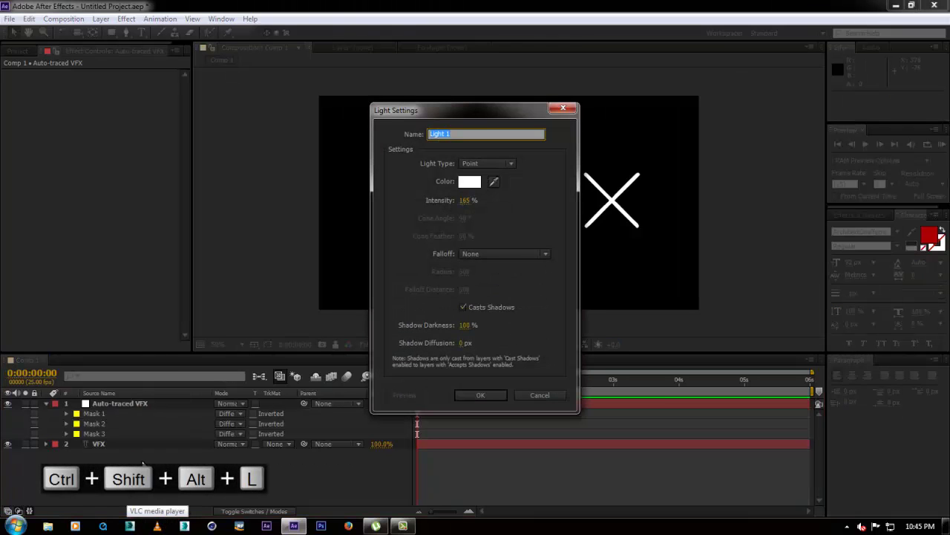
left_click_drag(472, 112, 441, 114)
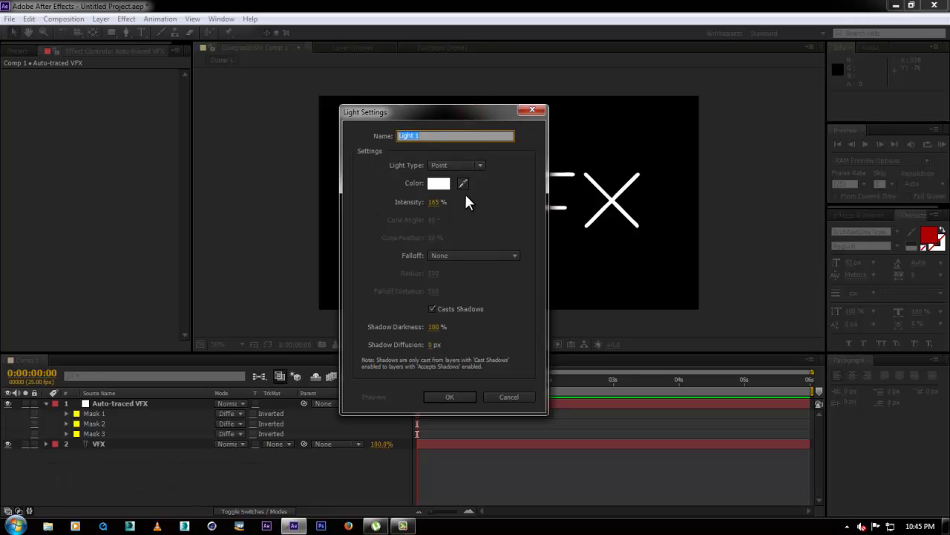
left_click(450, 397)
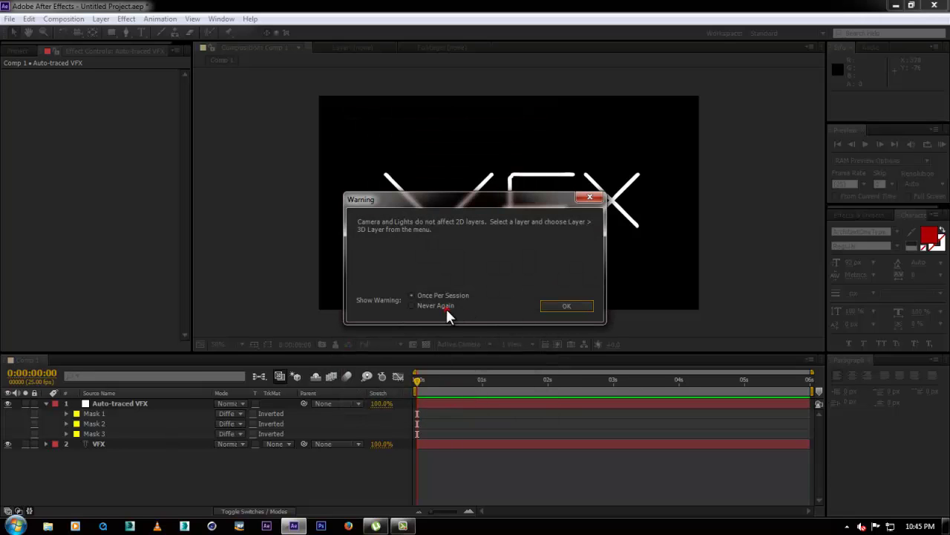
left_click(558, 302)
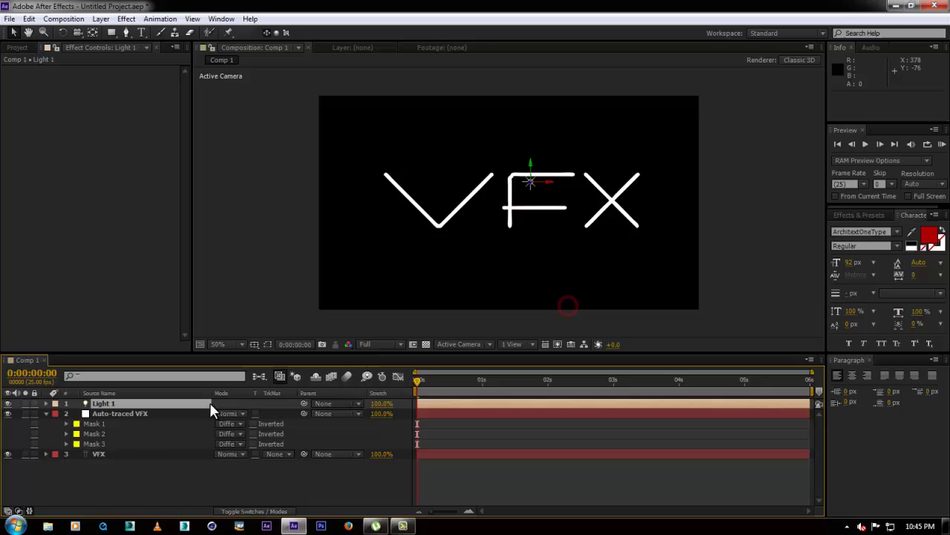
Step: Duplicate the Light 1 layer twice so each letter of VFX has its own light
left_click(114, 472)
left_click(115, 414)
left_click(118, 403)
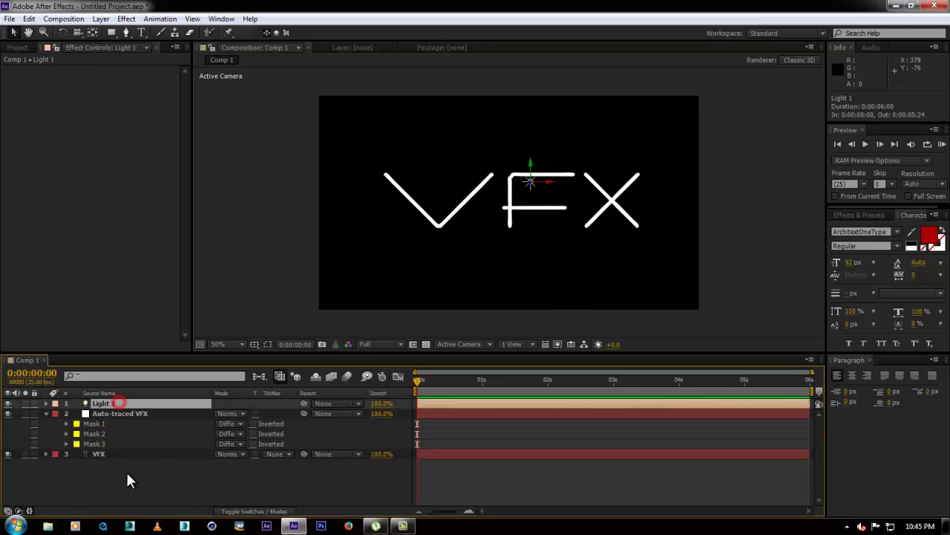
key("ctrl+d")
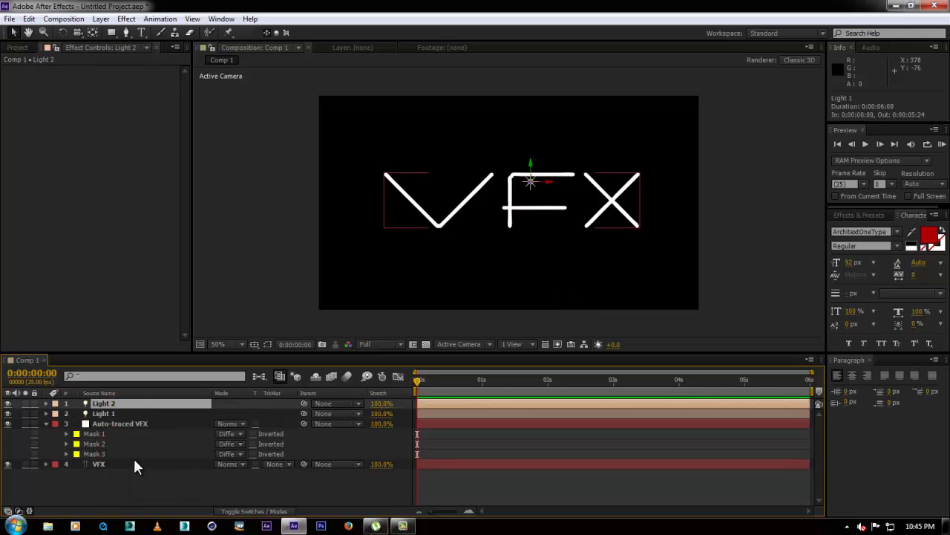
key("ctrl+d")
left_click(124, 475)
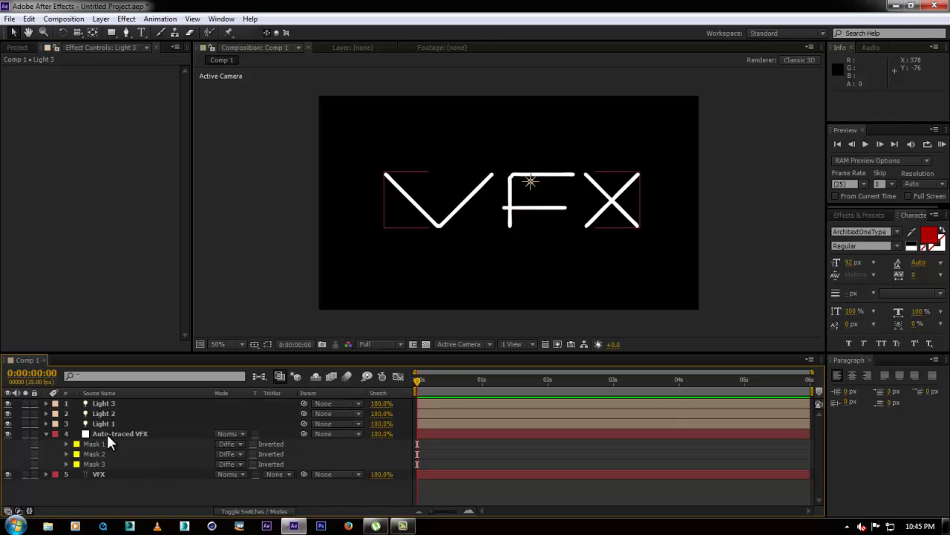
Step: Copy Mask 1's path from the auto-traced layer and paste it into Light 1's Position property at the first frame
left_click(107, 434)
key("m")
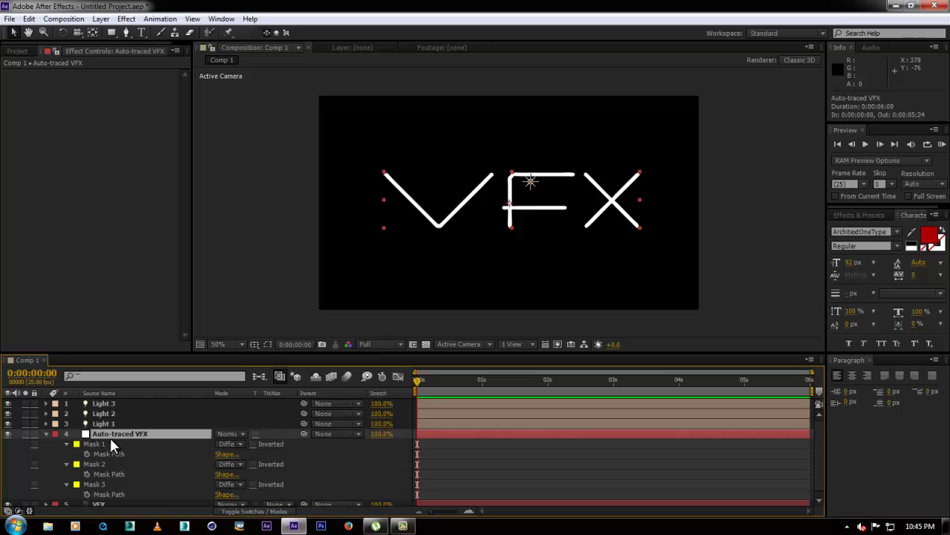
left_click(114, 451)
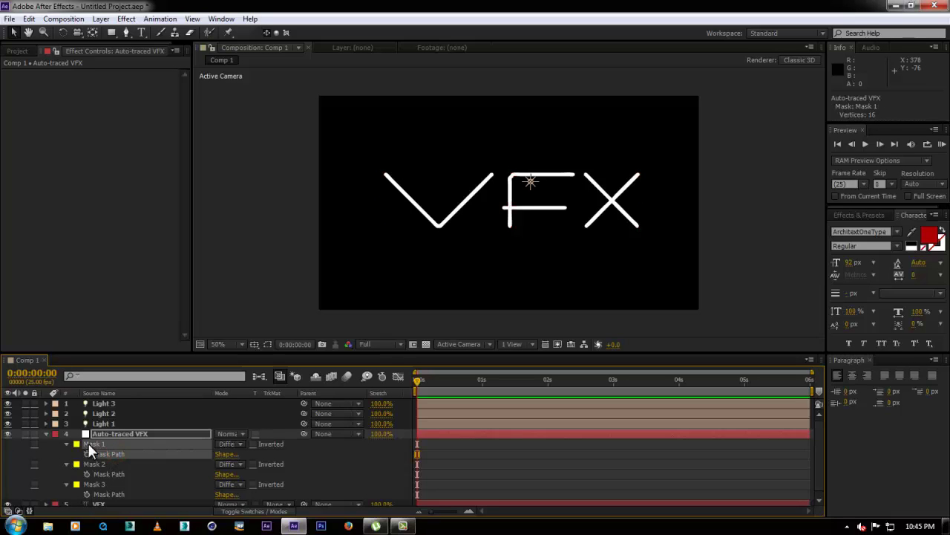
left_click(425, 382)
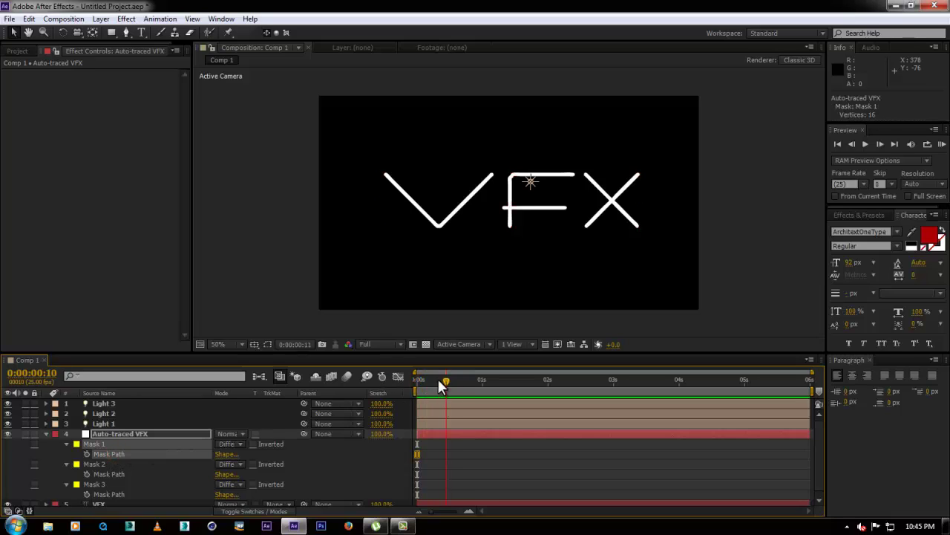
key("Home")
key("ctrl+c")
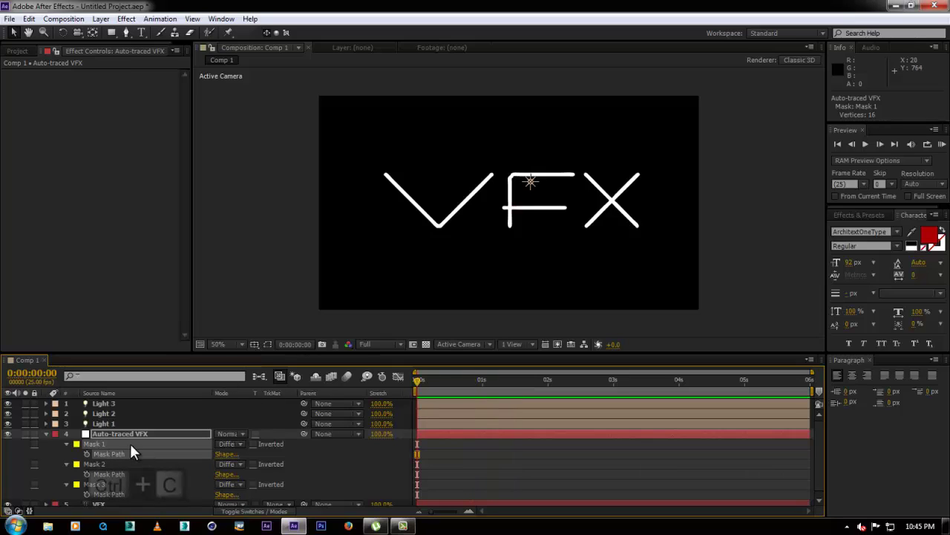
left_click(111, 423)
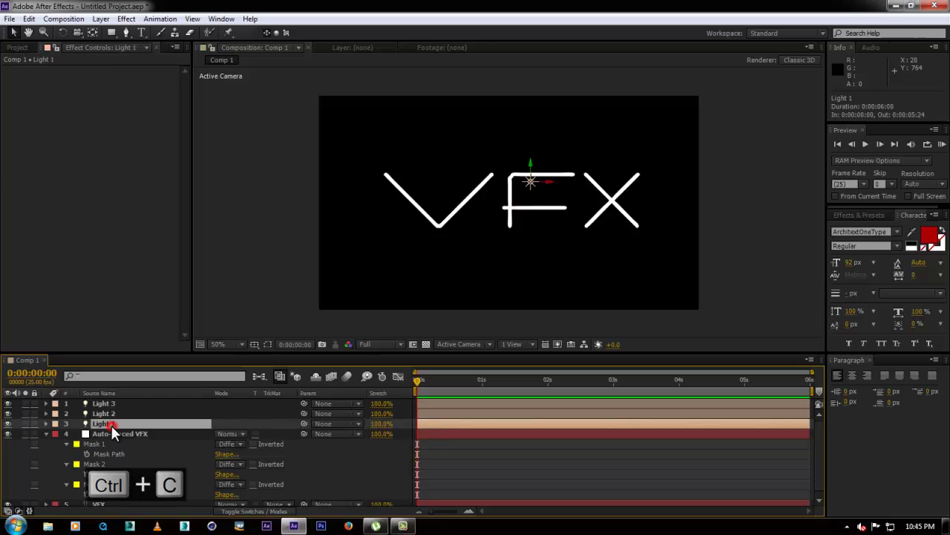
key("p")
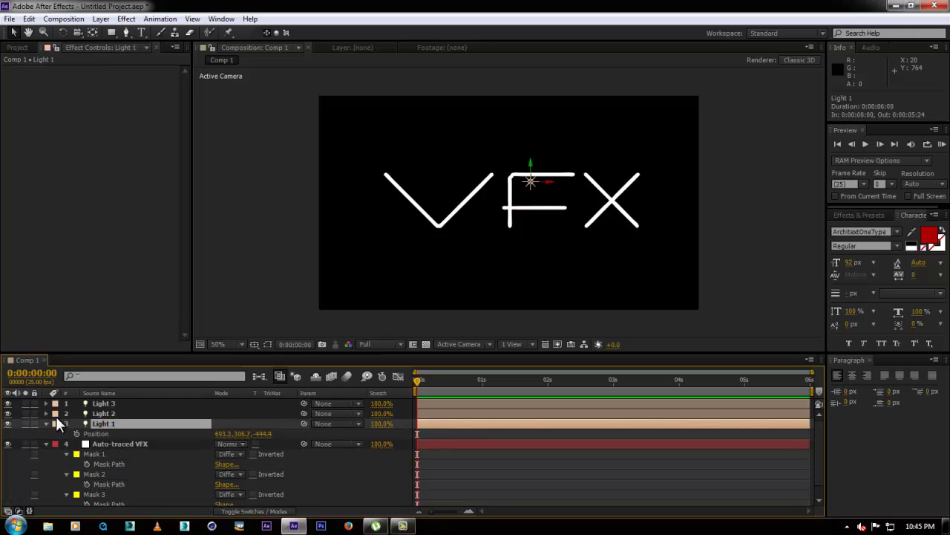
left_click(96, 431)
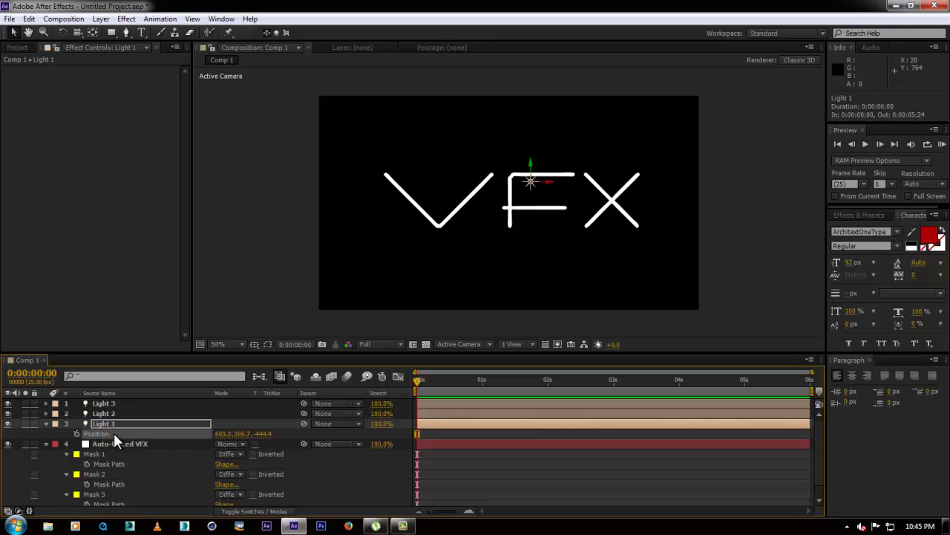
key("ctrl+v")
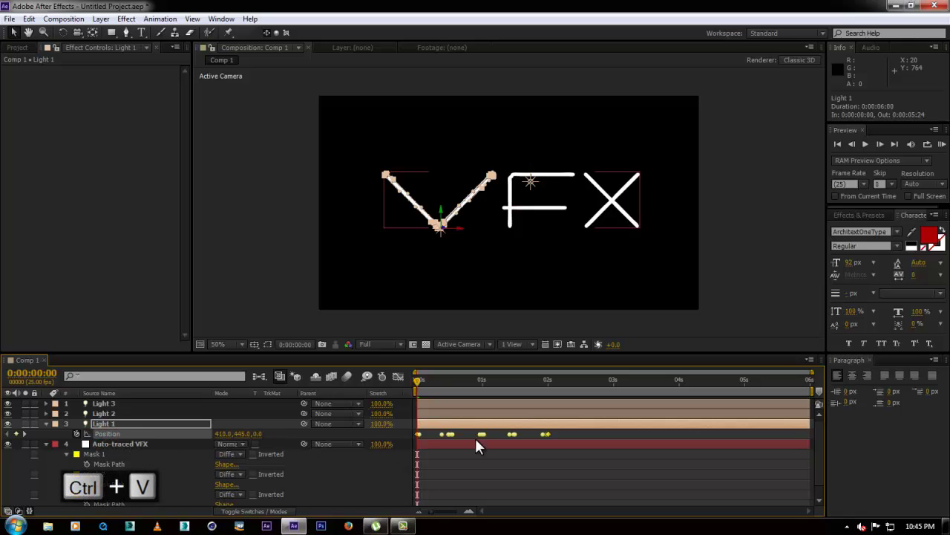
Step: Preview Light 1's motion along the letter V, collapse its properties, and return to the first frame
mouse_move(414, 382)
left_mouse_down()
mouse_move(562, 384)
mouse_move(435, 378)
left_mouse_up()
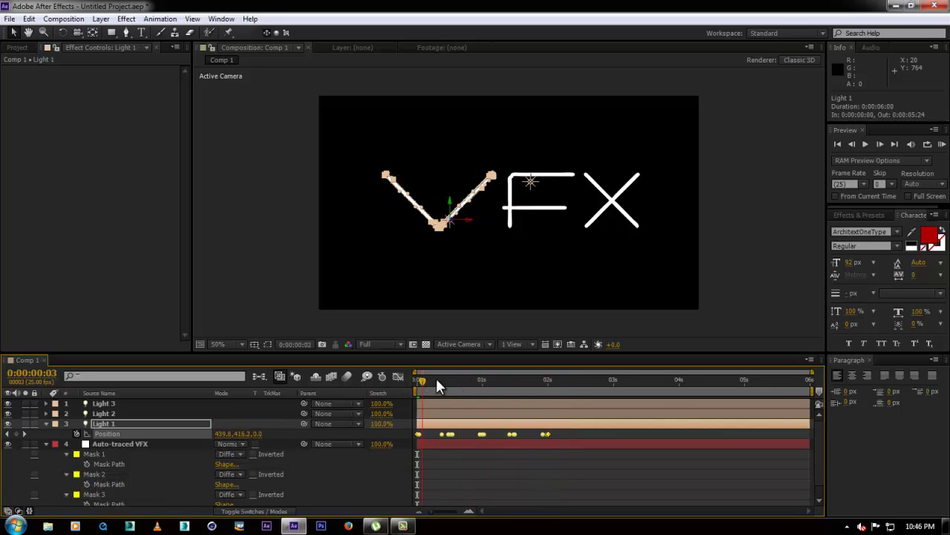
left_click(519, 494)
left_click(46, 423)
left_click(92, 423)
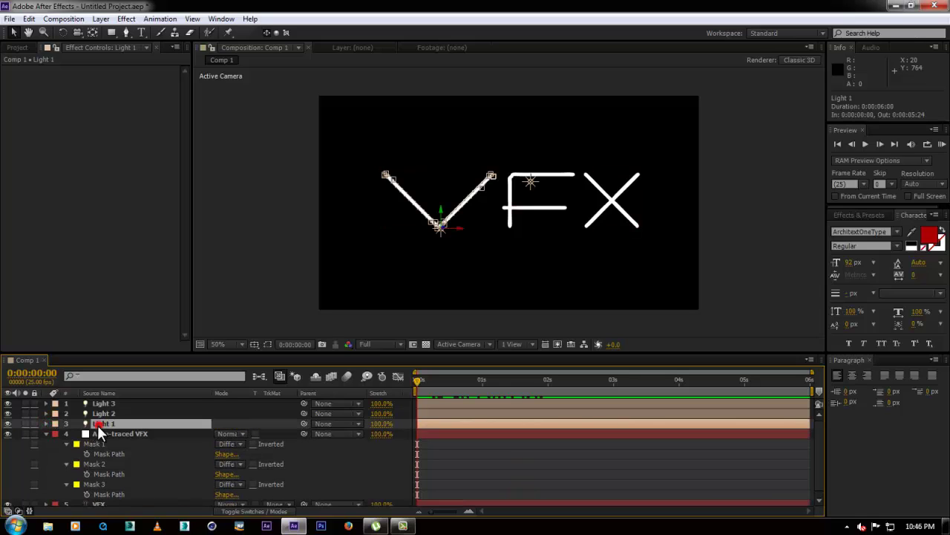
left_click_drag(420, 380, 545, 380)
key("Home")
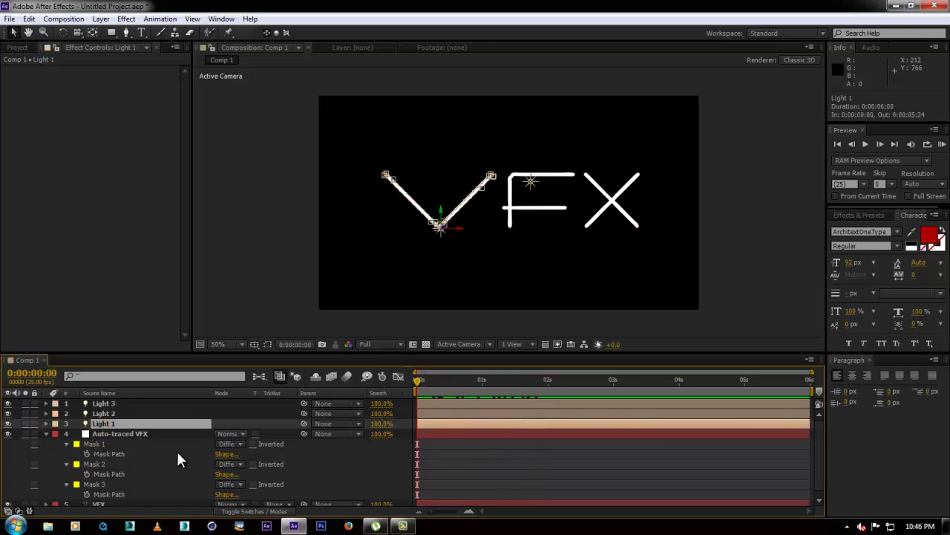
Step: Copy Mask 2's path into Light 2's Position property at the first frame, and collapse both the mask and the light
left_click(66, 443)
left_click(106, 463)
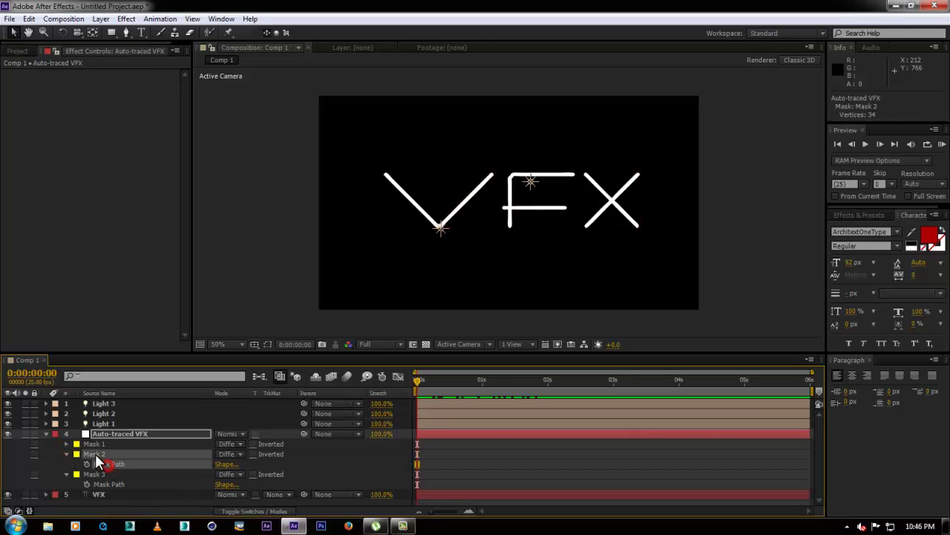
key("ctrl+c")
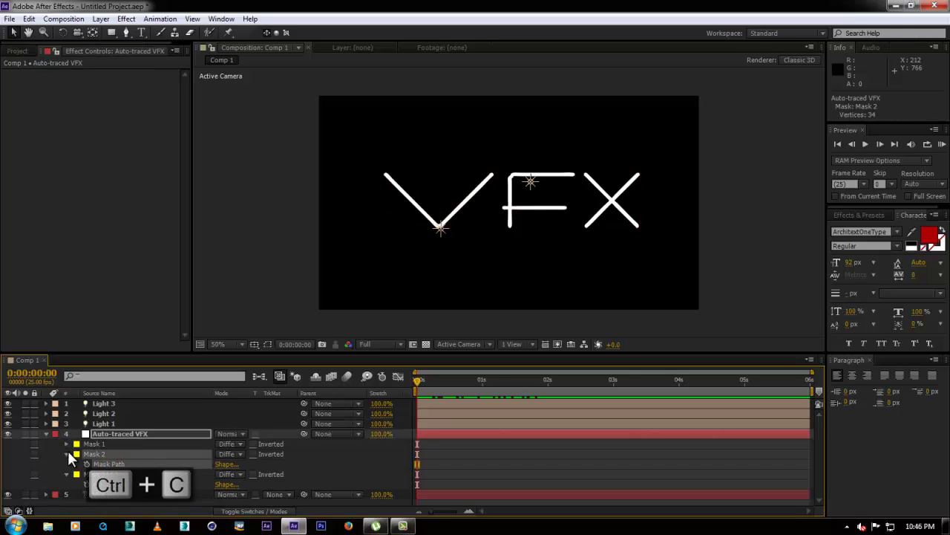
left_click(66, 454)
left_click(125, 412)
key("ctrl+v")
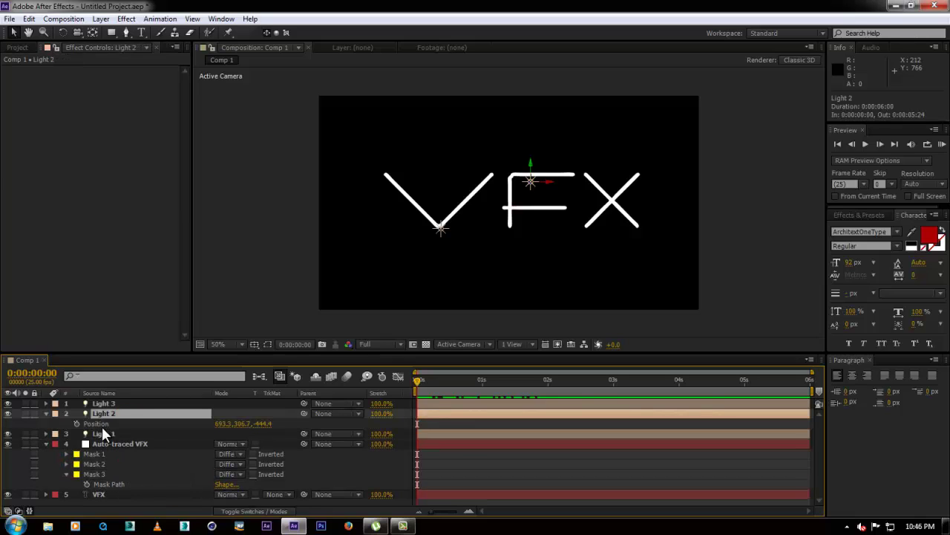
left_click(100, 423)
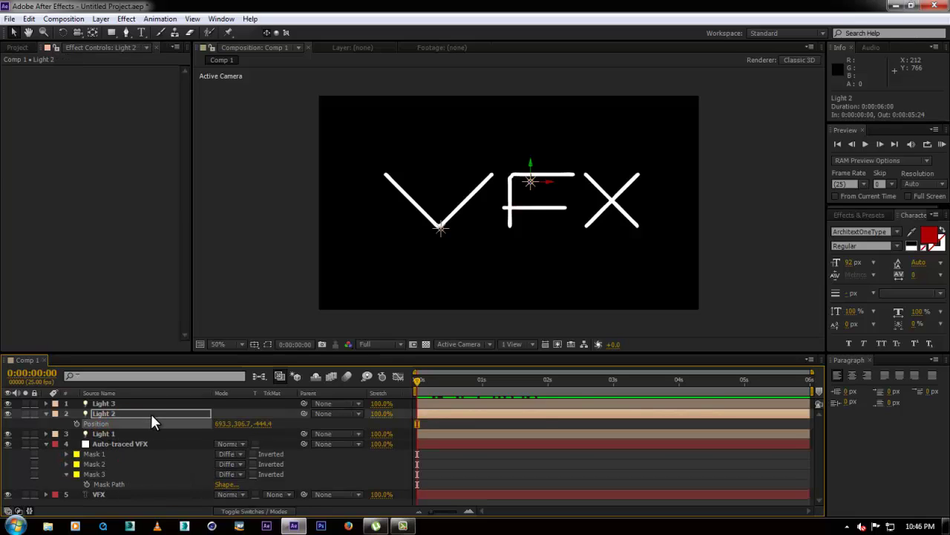
key("ctrl+v")
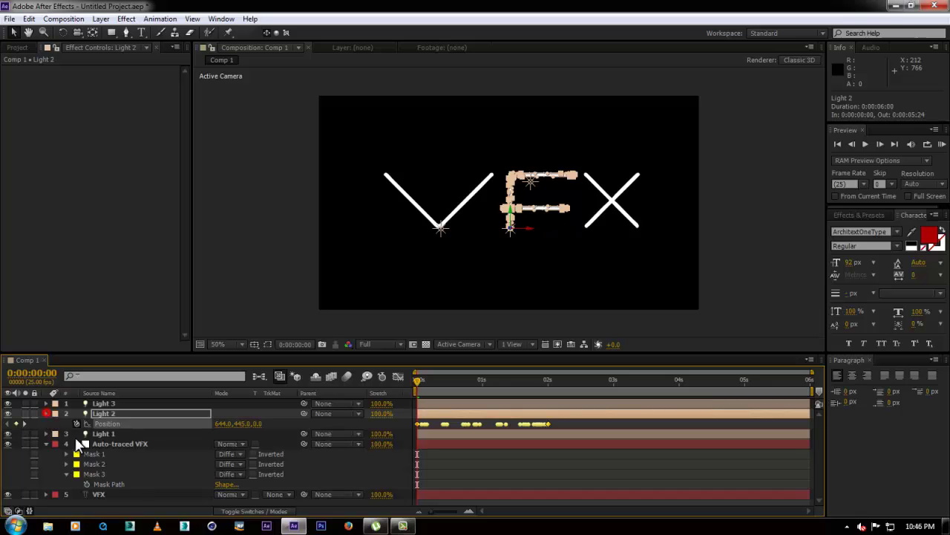
left_click(46, 413)
Step: Copy Mask 3's path into Light 3's Position property at the first frame, leaving the auto-traced layer and the light collapsed
left_click(94, 463)
left_click(103, 477)
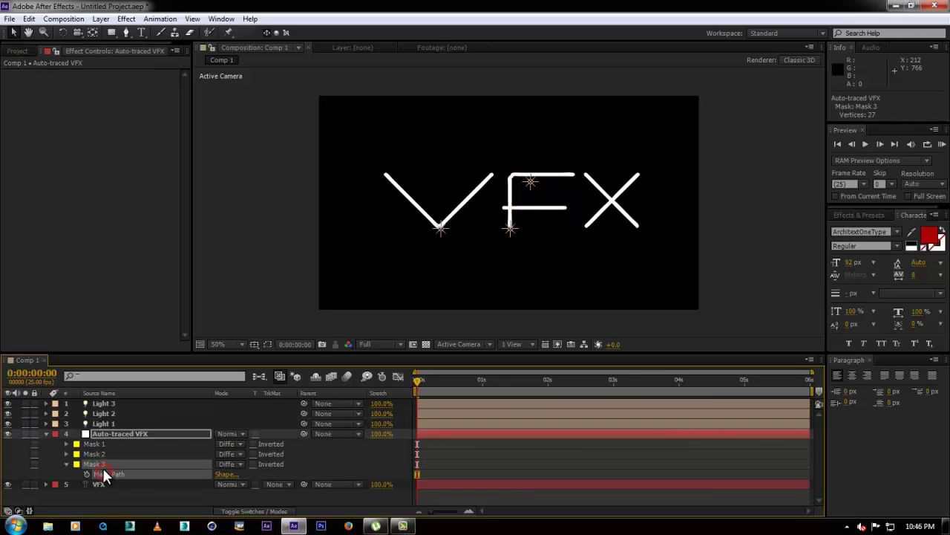
left_click(46, 434)
left_click(104, 404)
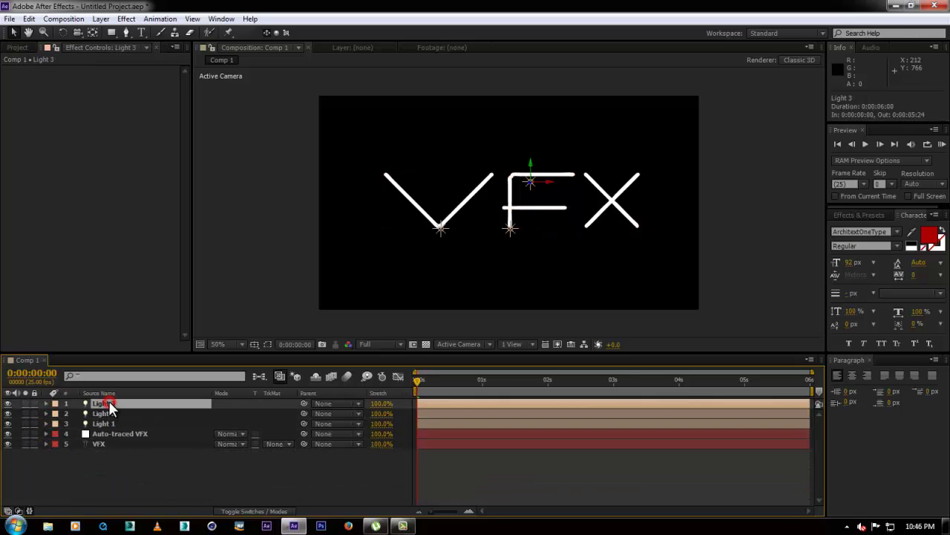
key("p")
left_click(98, 413)
key("ctrl+v")
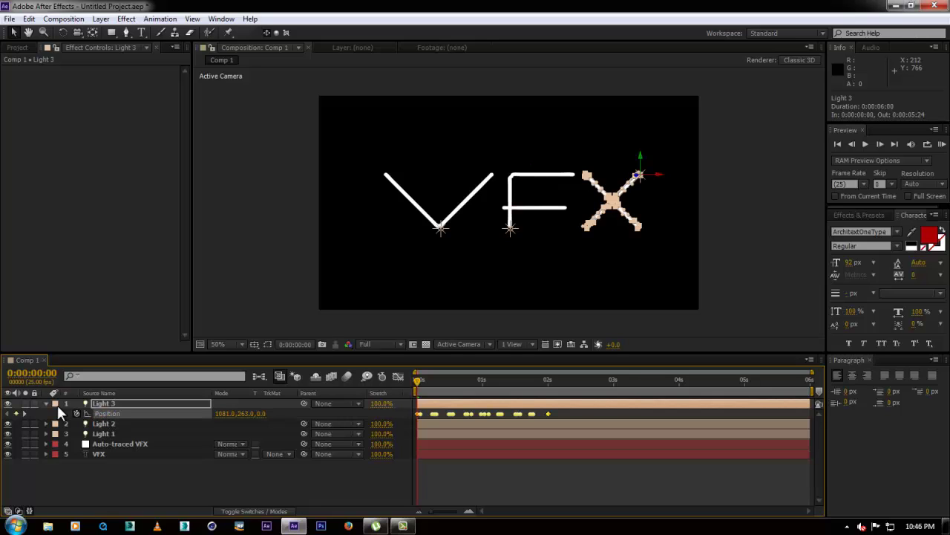
left_click(46, 402)
left_click(84, 464)
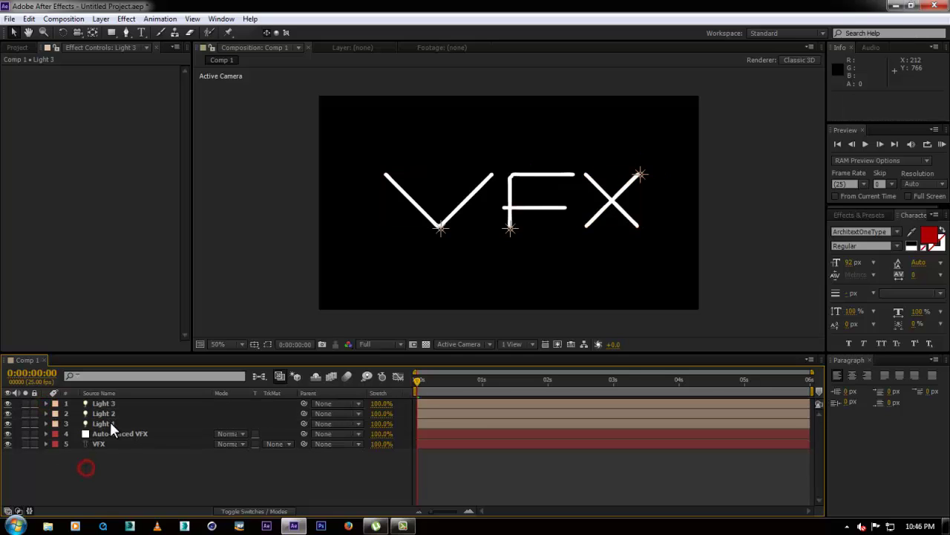
Step: Hide the Auto-traced VFX and VFX layers, and preview the motion of the three lights
left_click(109, 423)
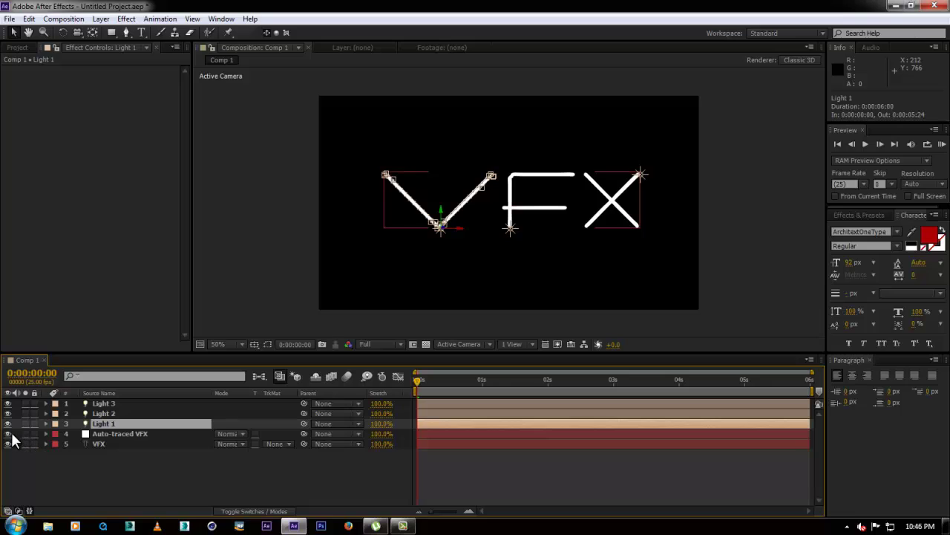
left_click_drag(8, 433, 7, 444)
left_click(137, 469)
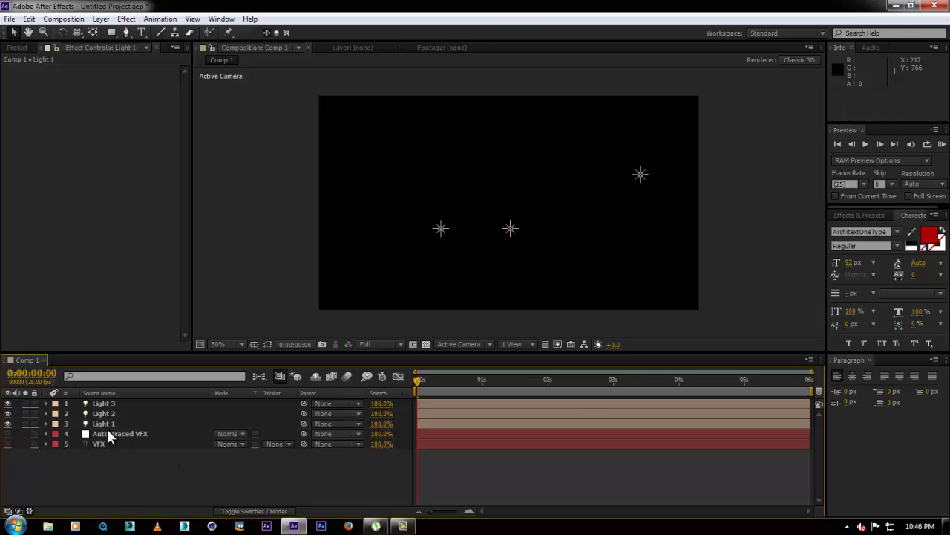
left_click(106, 433)
left_click(107, 455)
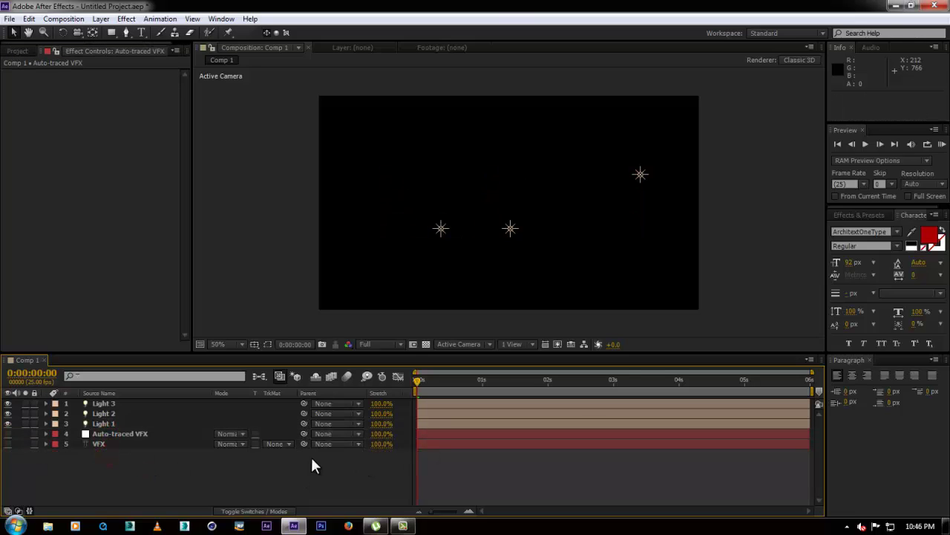
left_click_drag(421, 382, 222, 383)
left_click(220, 473)
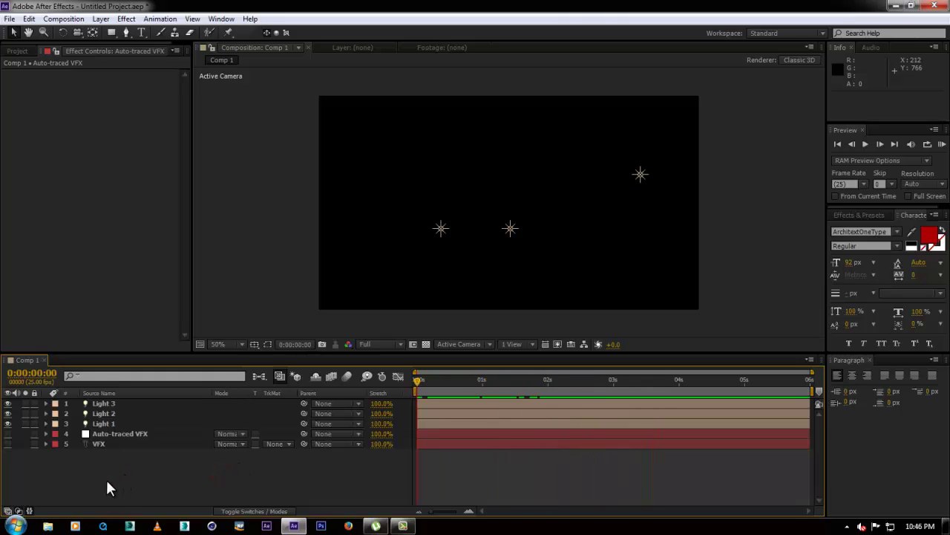
Step: Create a black 1280 x 720 px solid layer named Particles
left_click(53, 482)
key("ctrl+y")
left_click(473, 158)
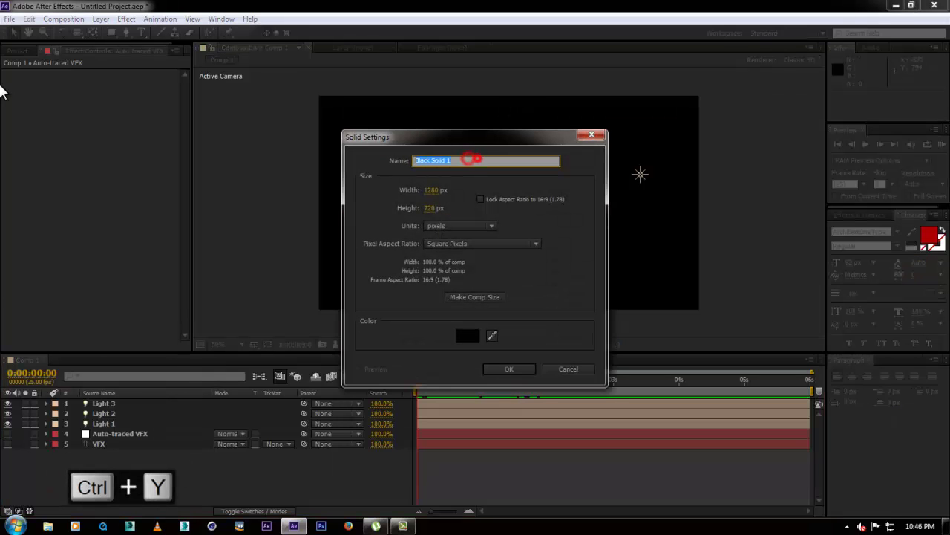
type("Particles")
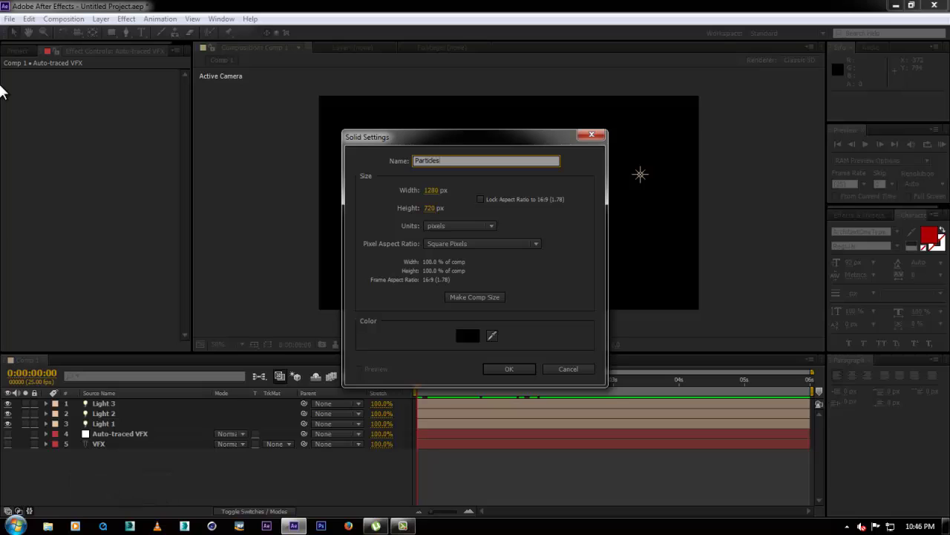
key("Return")
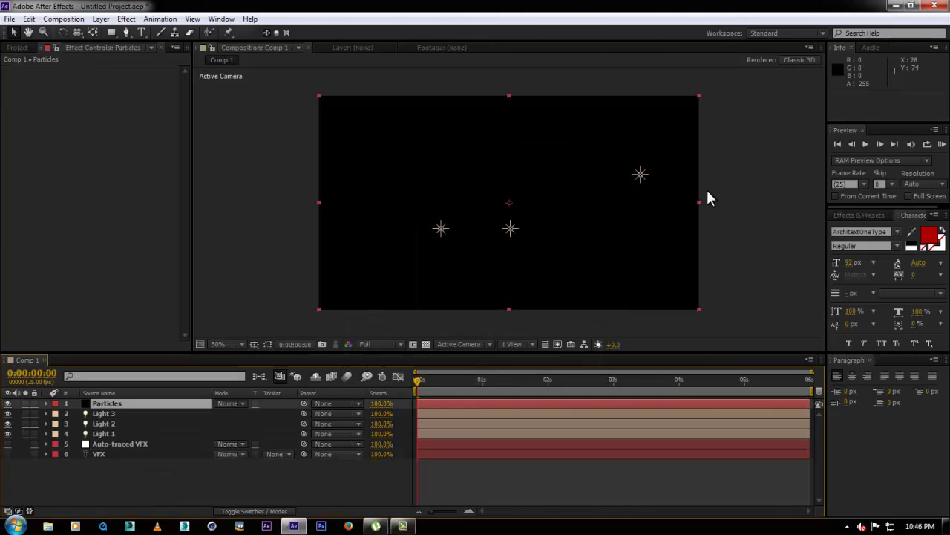
Step: Apply the Trapcode Particular effect to the Particles solid and preview its default emission from the first frame
left_click(859, 215)
left_click(864, 228)
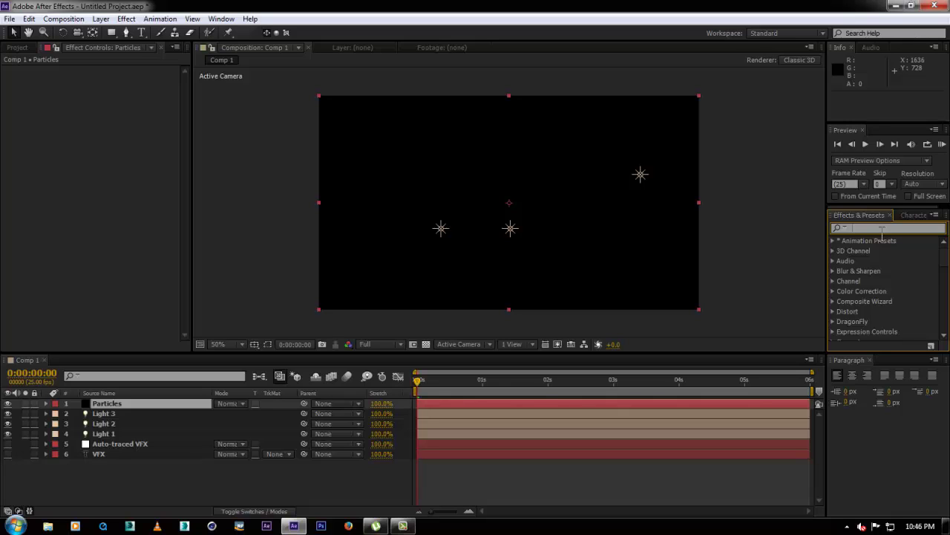
type("part")
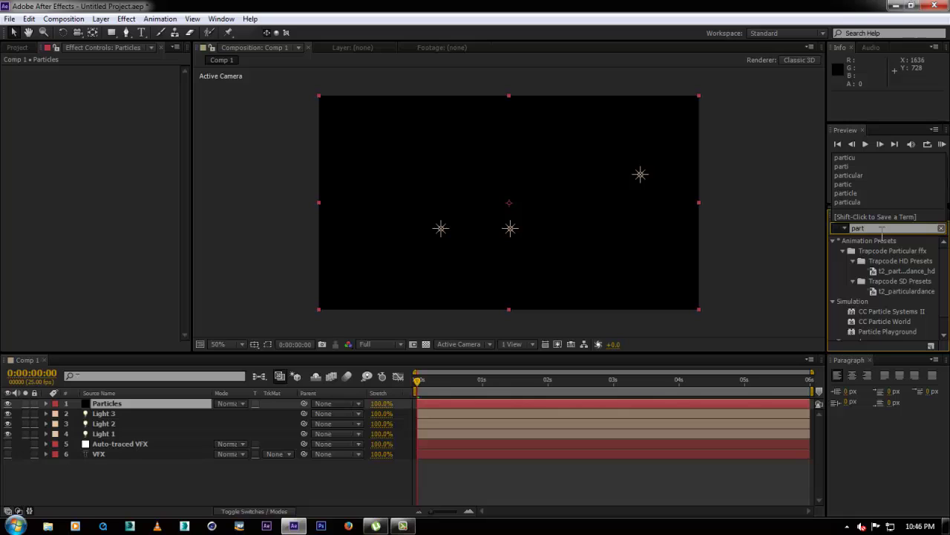
type("icu")
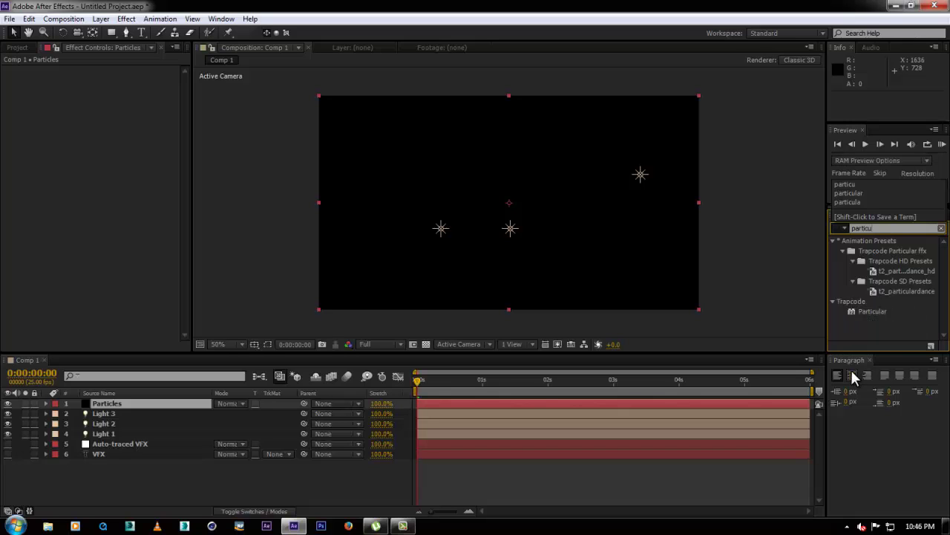
left_click_drag(873, 311, 150, 402)
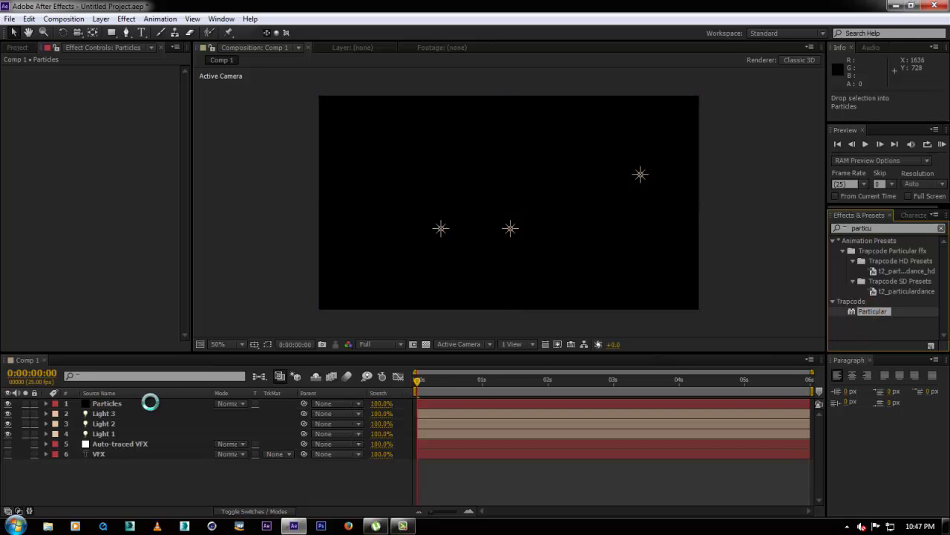
left_click_drag(426, 380, 475, 380)
left_click_drag(467, 226, 469, 208)
key("Home")
Step: Set Particular's Emitter Type to Light(s) on the Particles layer and acknowledge the light-naming notice
left_click(119, 413)
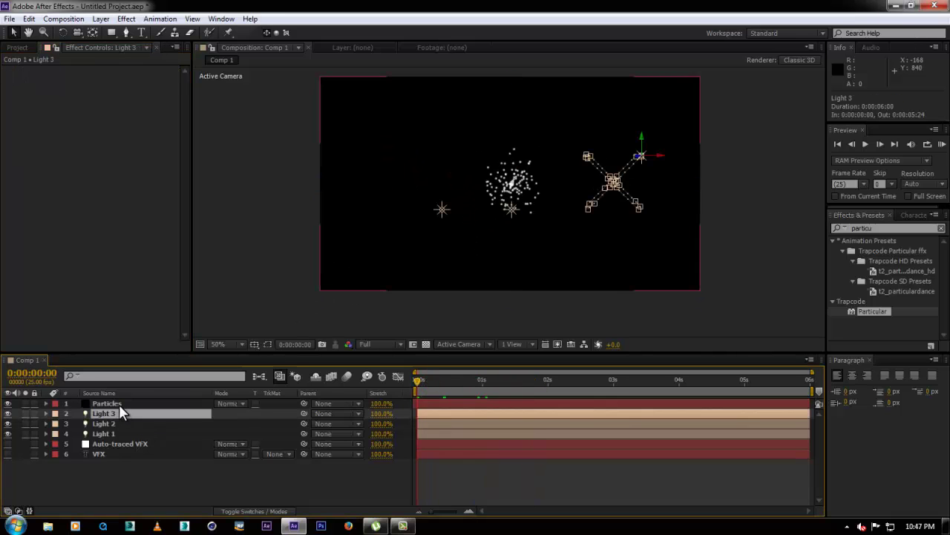
left_click(119, 402)
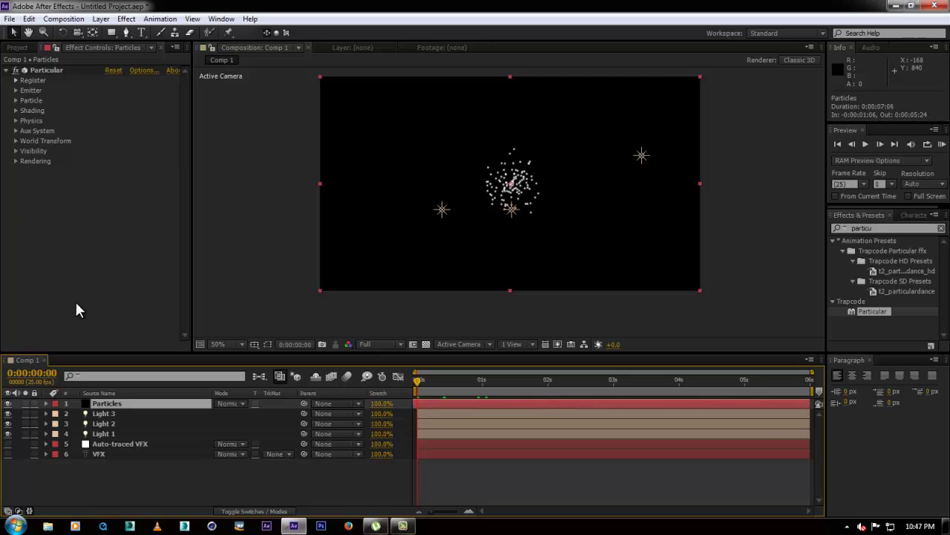
left_click(15, 90)
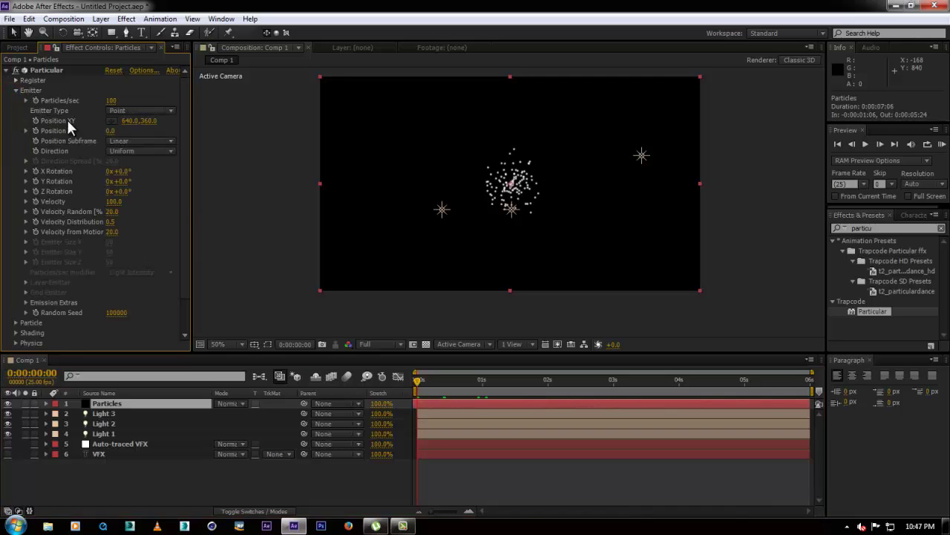
left_click(126, 110)
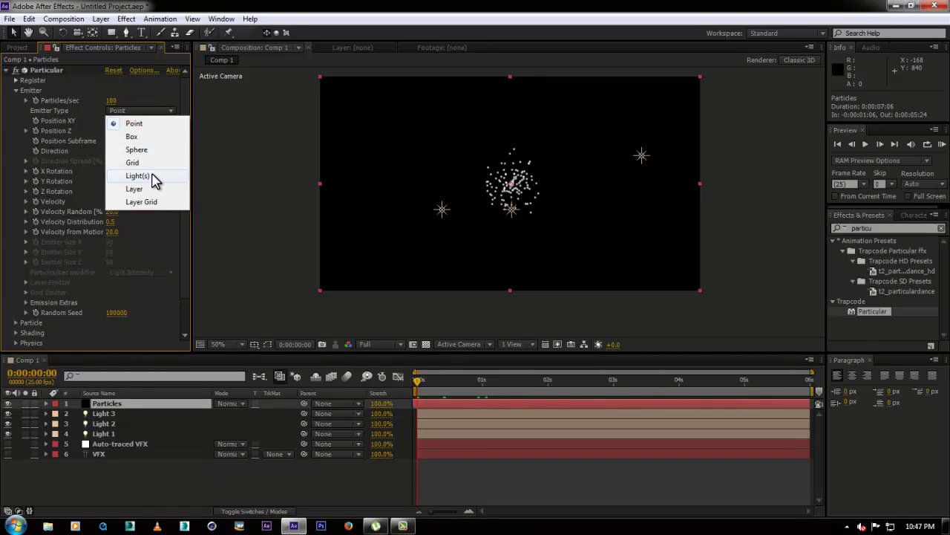
left_click(138, 176)
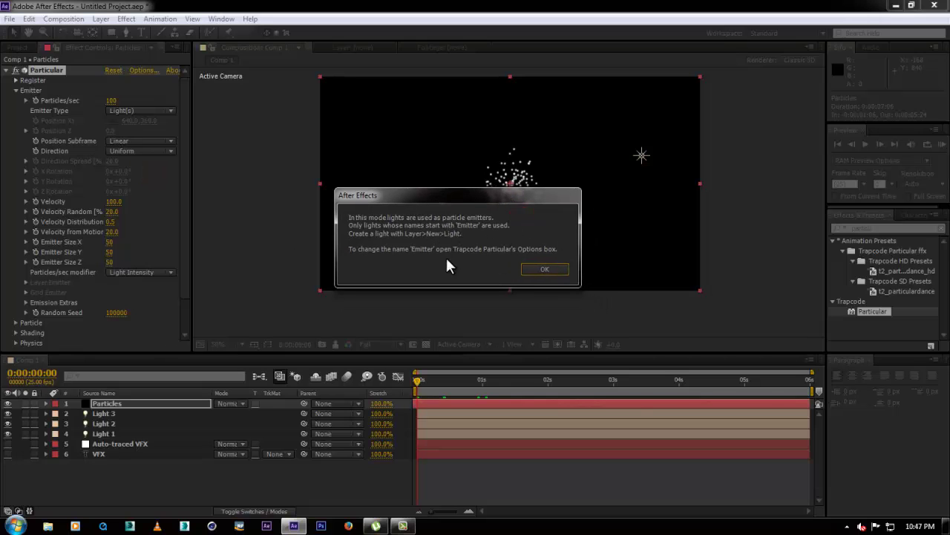
left_click(530, 270)
Step: Examine the names of the three light layers against Particular's required emitter name
left_click(142, 474)
left_click(119, 404)
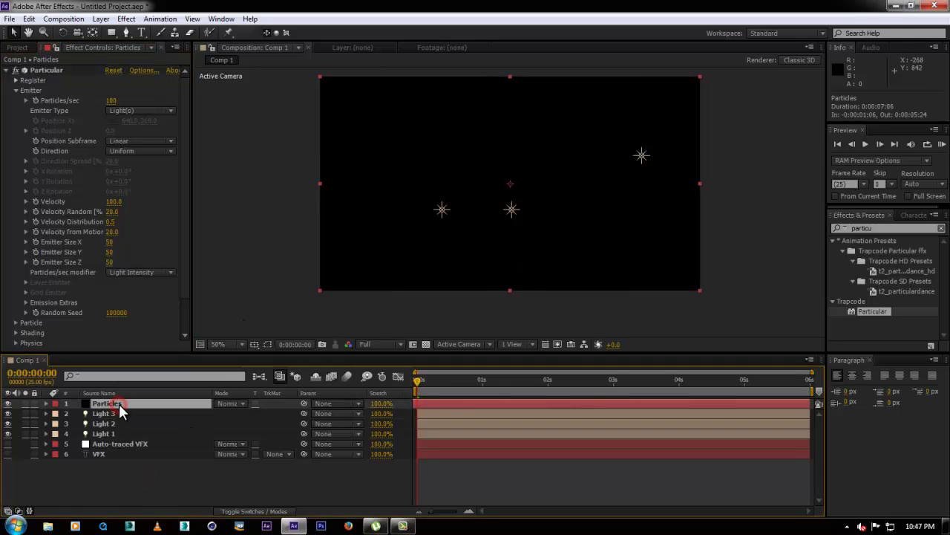
left_click(116, 413)
left_click(115, 433)
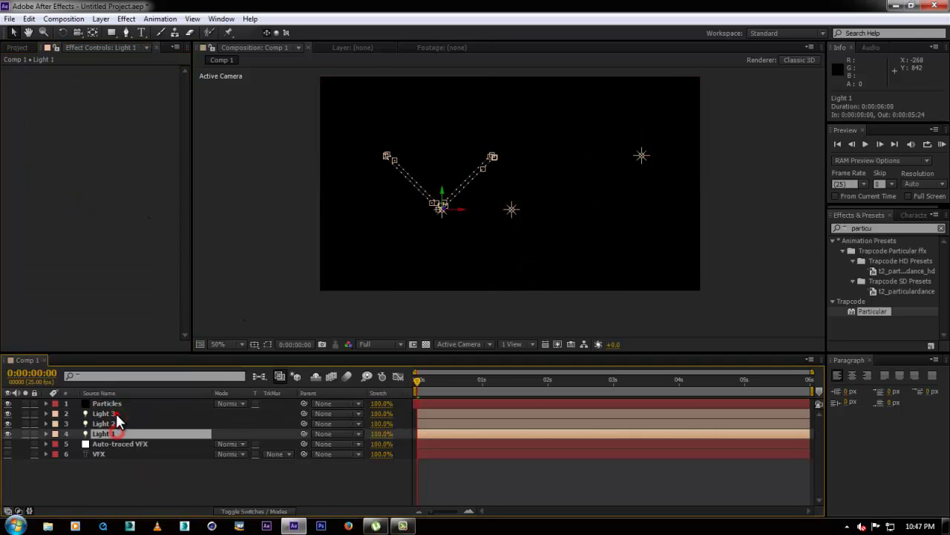
left_click(116, 413)
left_click(115, 433)
left_click(116, 423)
left_click(114, 413)
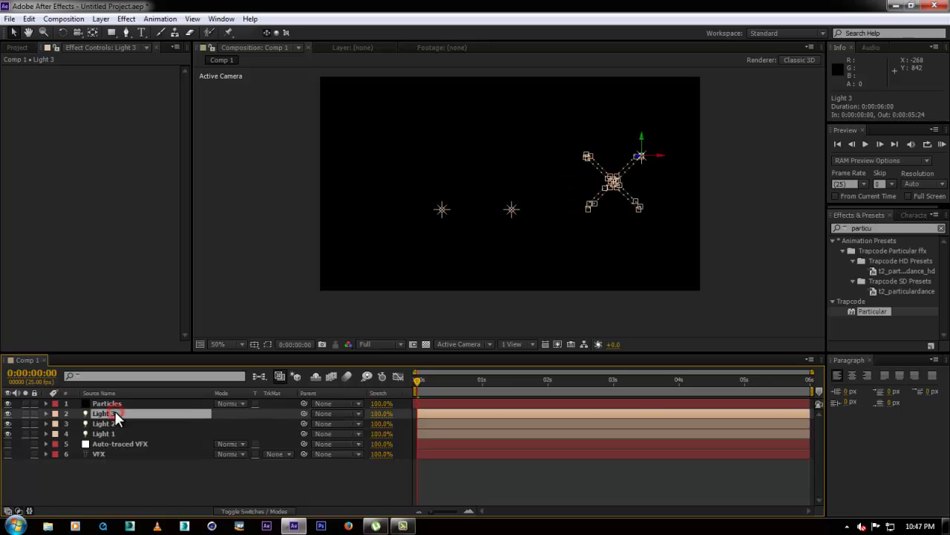
left_click(127, 455)
Step: Set Particular's light emitter name prefix to "Light" on the Particles layer and preview the particles emitted from the lights
left_click(119, 403)
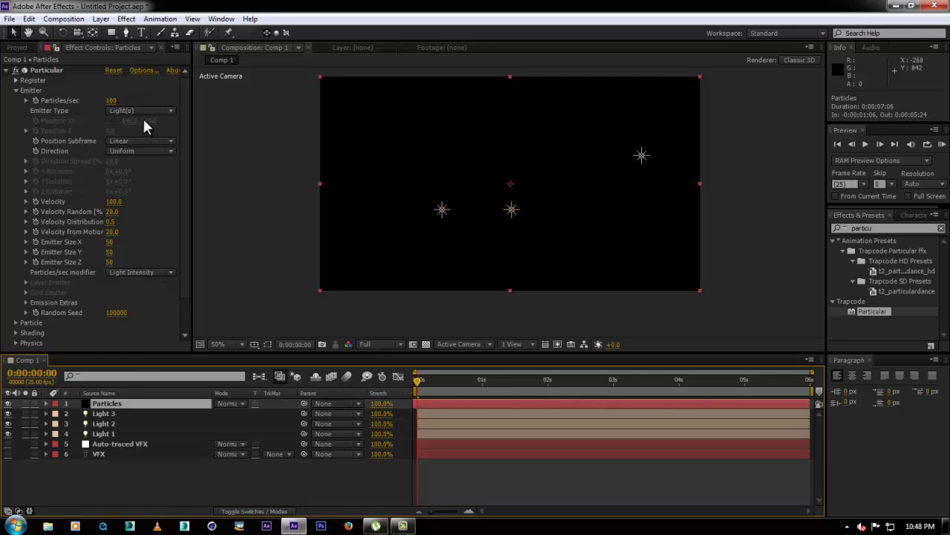
left_click(143, 71)
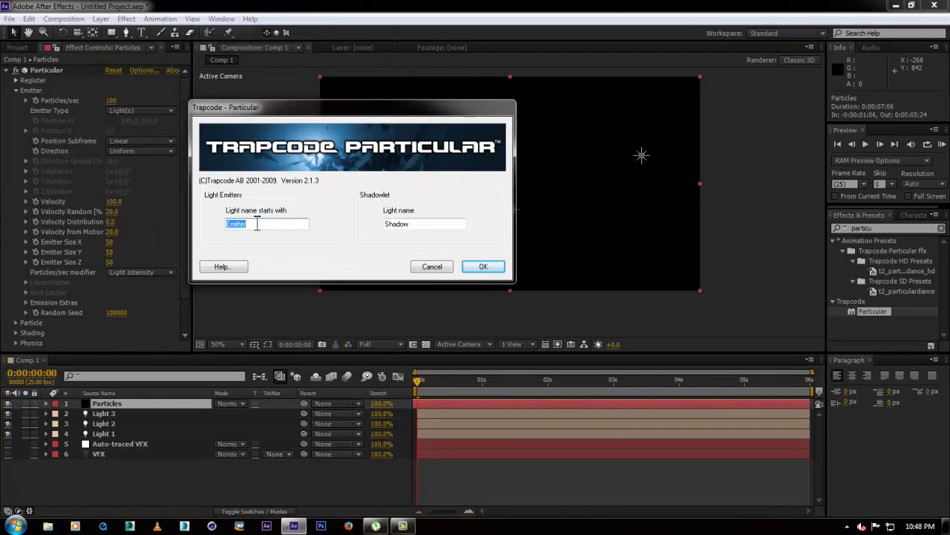
left_click(265, 226)
double_click(265, 225)
left_click(266, 224)
double_click(269, 224)
type("Light")
left_click(483, 268)
mouse_move(427, 383)
left_mouse_down()
mouse_move(593, 385)
mouse_move(396, 377)
mouse_move(528, 380)
mouse_move(416, 383)
left_mouse_up()
left_click_drag(649, 206, 549, 199)
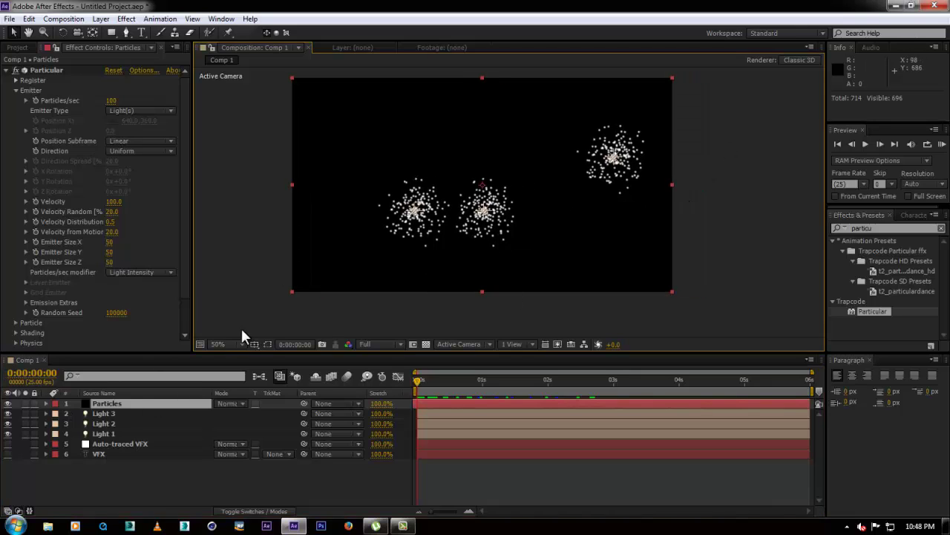
Step: Set the emitter's Velocity, Velocity Random, Velocity Distribution and Velocity from Motion to 0
left_click(114, 201)
left_click(111, 212)
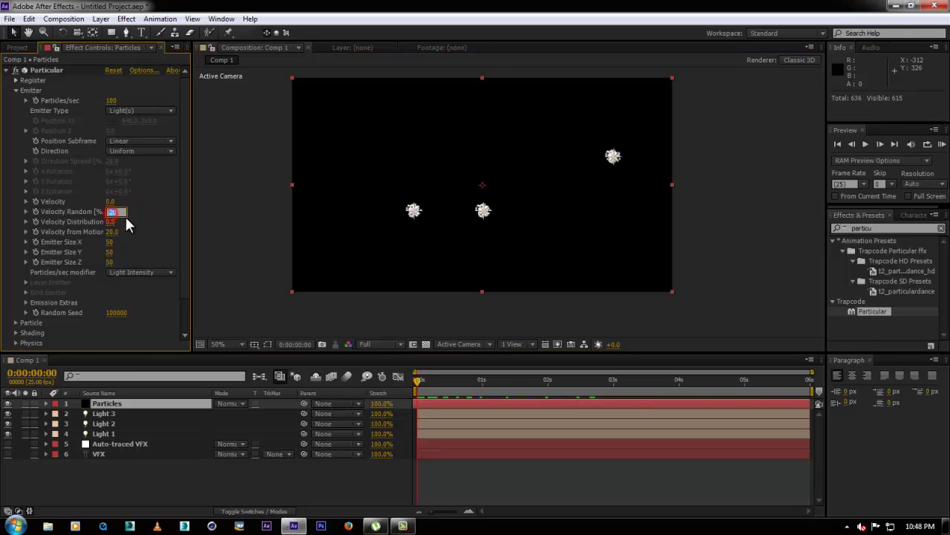
type("0")
left_click(113, 221)
type("0")
left_click(117, 232)
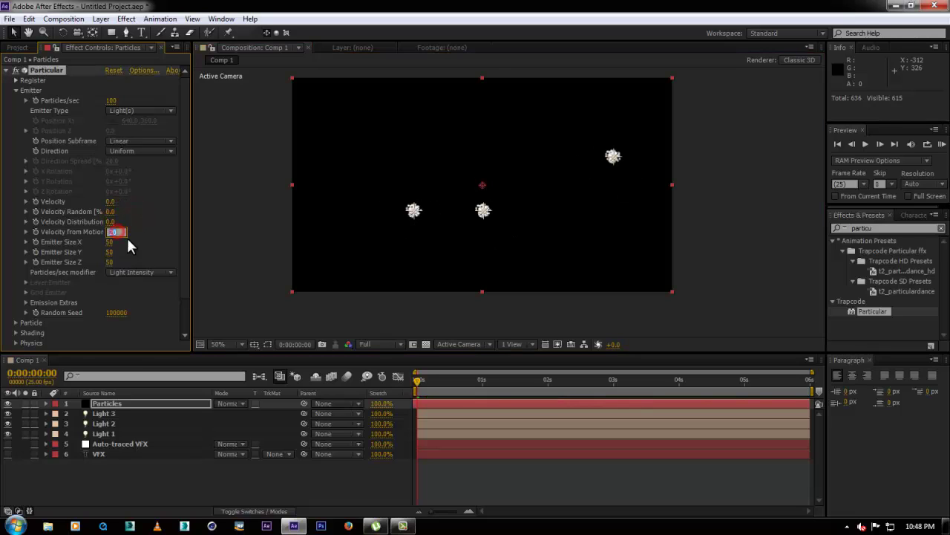
type("0")
Step: Set Emitter Size X, Y and Z to 0 and preview the particle trails up to 0:00:01:18
left_click(109, 241)
type("0")
left_click(111, 252)
type("0")
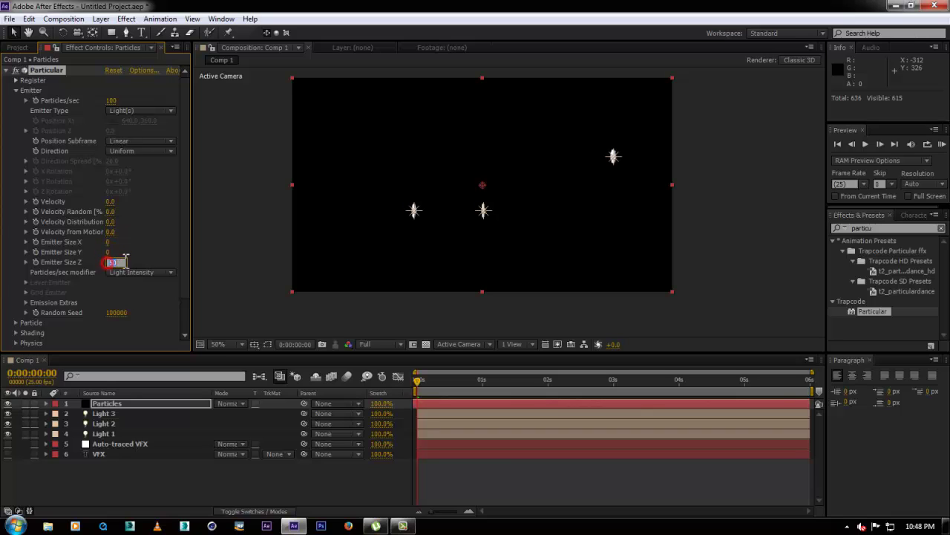
left_click(138, 252)
mouse_move(464, 379)
left_mouse_down()
mouse_move(579, 377)
mouse_move(453, 380)
mouse_move(559, 368)
left_mouse_up()
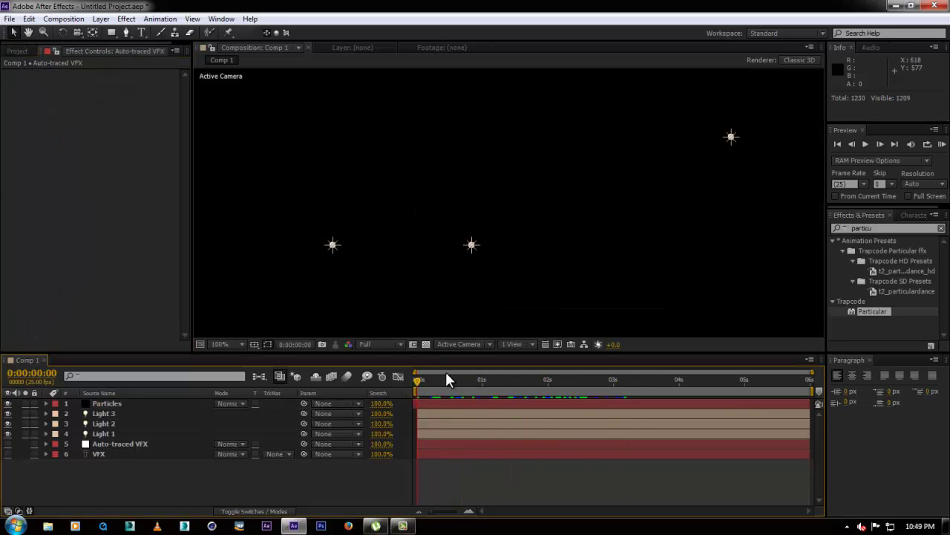
left_click_drag(482, 379, 529, 380)
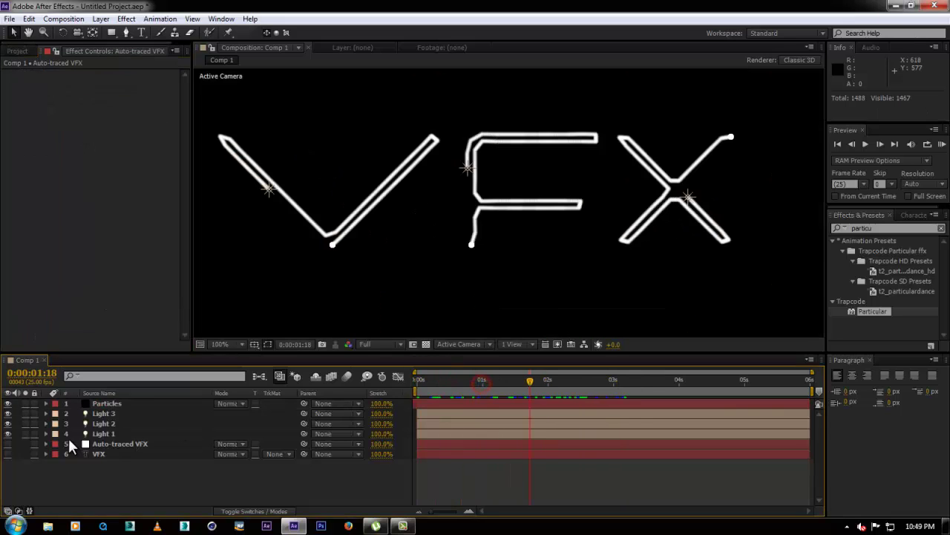
Step: Set the Particles layer's emission rate to 2000 particles per second
left_click(109, 404)
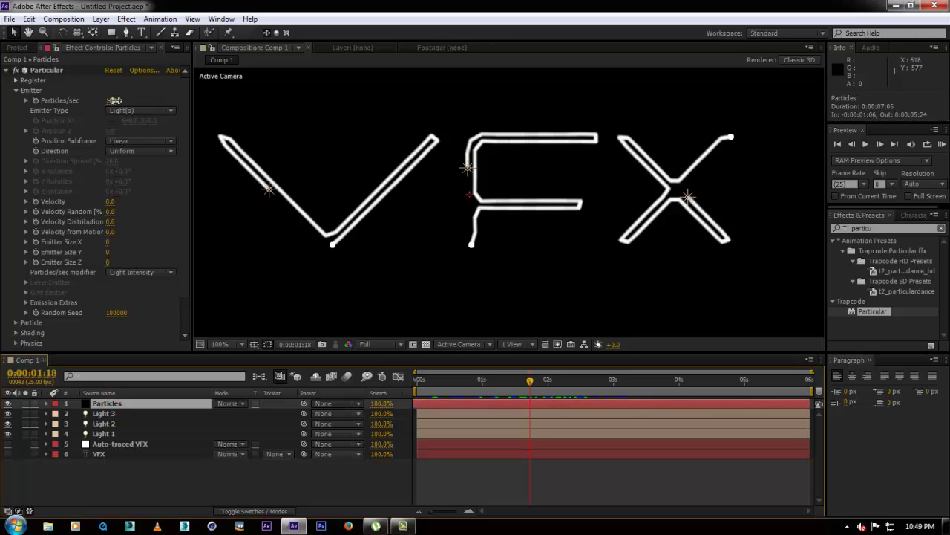
left_click_drag(115, 100, 183, 100)
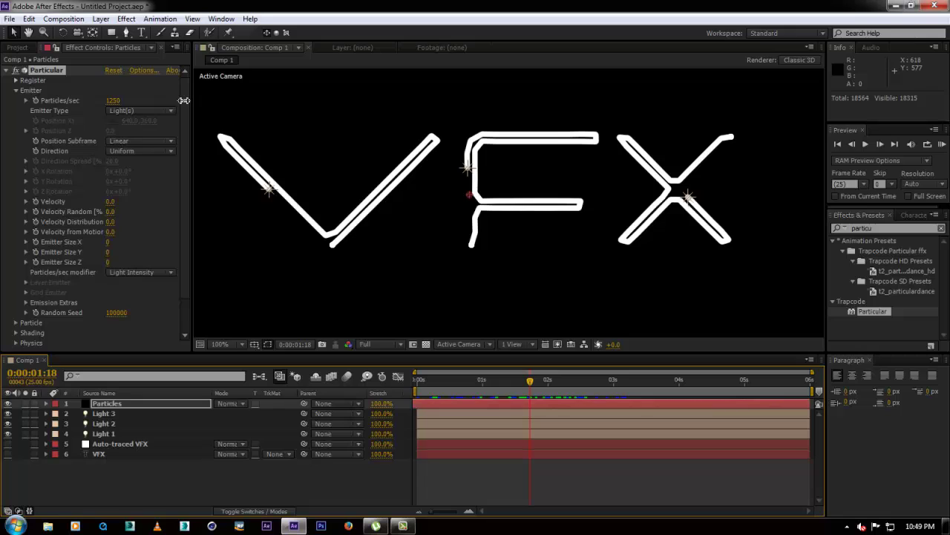
left_click(116, 100)
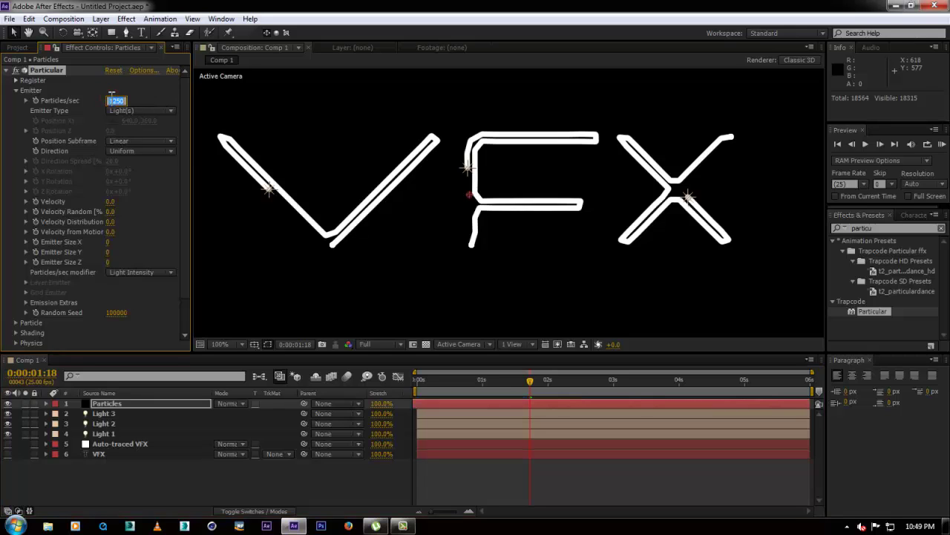
type("2000")
key("Return")
Step: Set the emitter's Position Subframe to 10x Linear and preview the letter trails
left_click(131, 140)
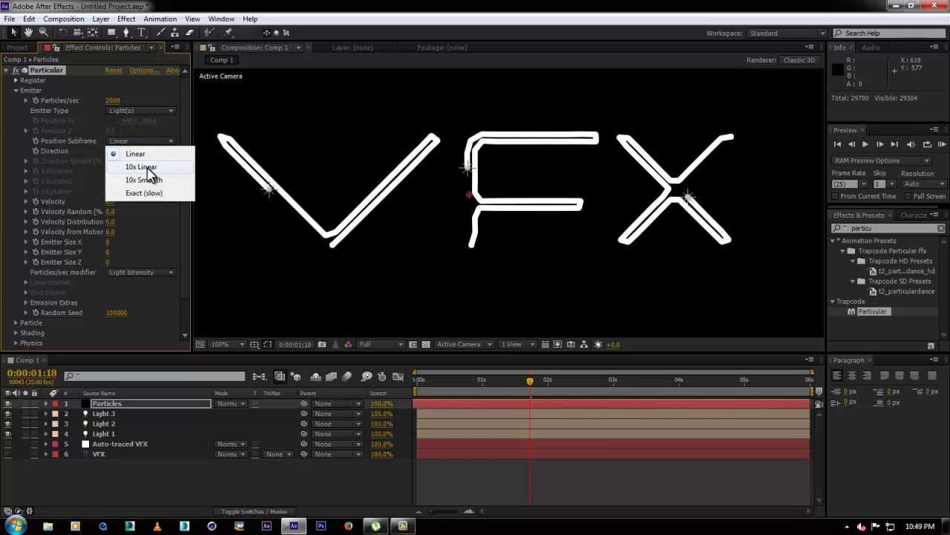
left_click(146, 167)
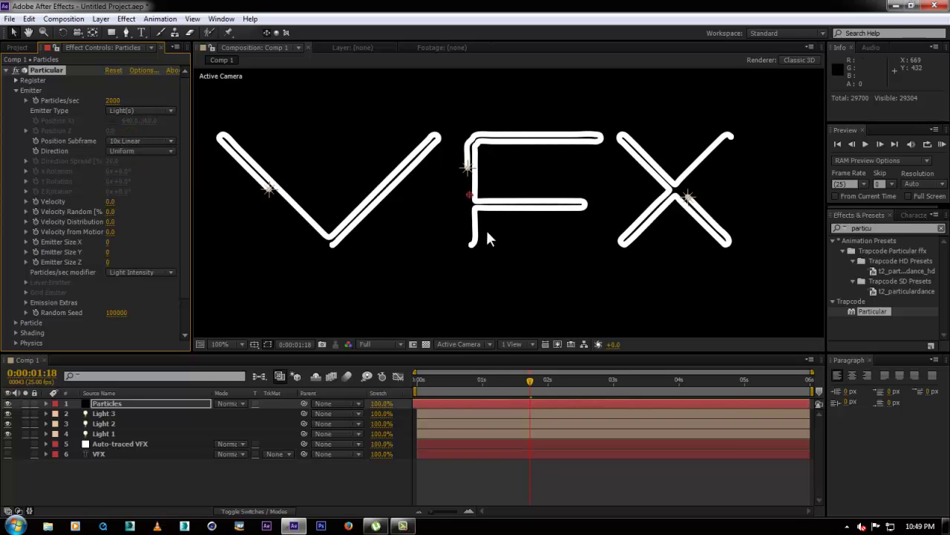
left_click_drag(448, 385, 524, 383)
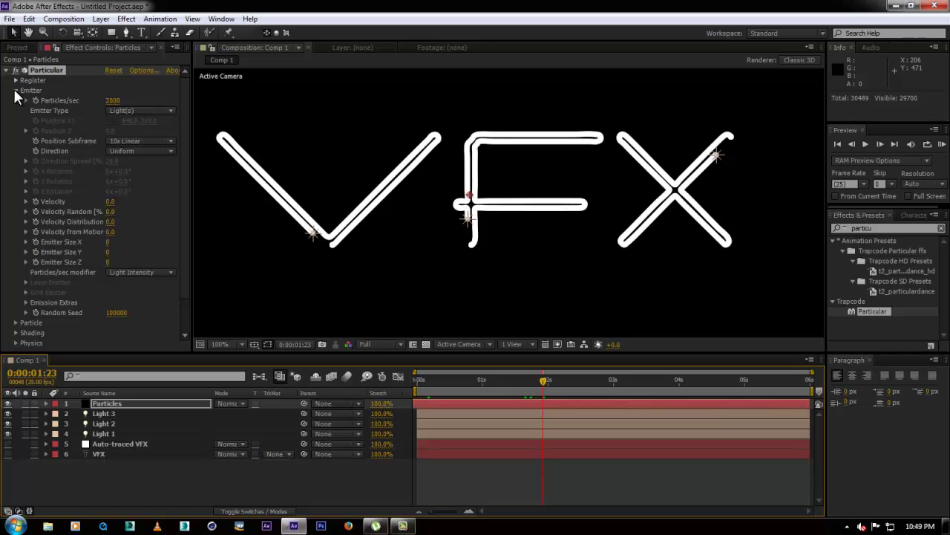
Step: Set the particles' Sphere Feather to 0 and their Size to 2
scroll(16, 115, "down", 2)
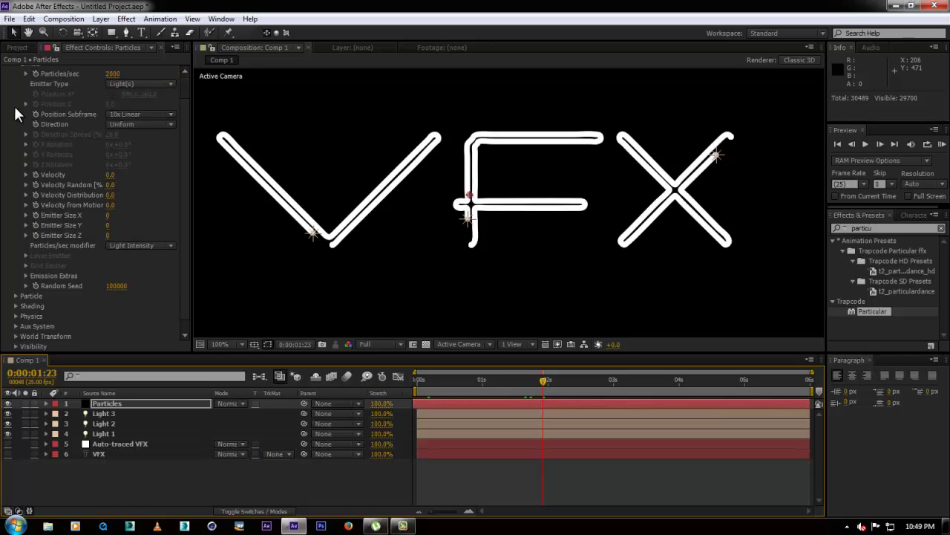
left_click(16, 285)
scroll(72, 289, "down", 7)
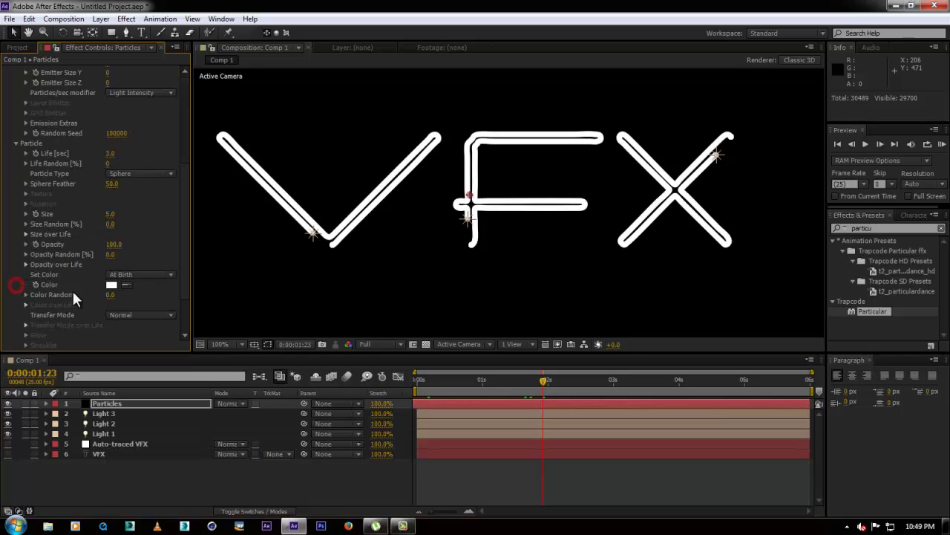
left_click(111, 153)
left_click_drag(111, 184, 3, 191)
left_click_drag(108, 214, 118, 214)
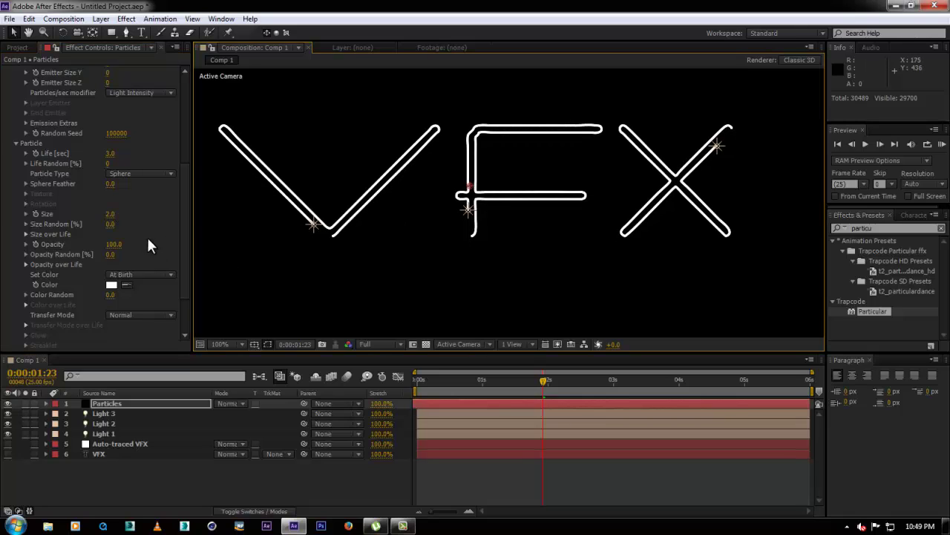
Step: Set the particles' Set Color option to Over Life and reveal the full Color over Life gradient with its presets
left_click(130, 276)
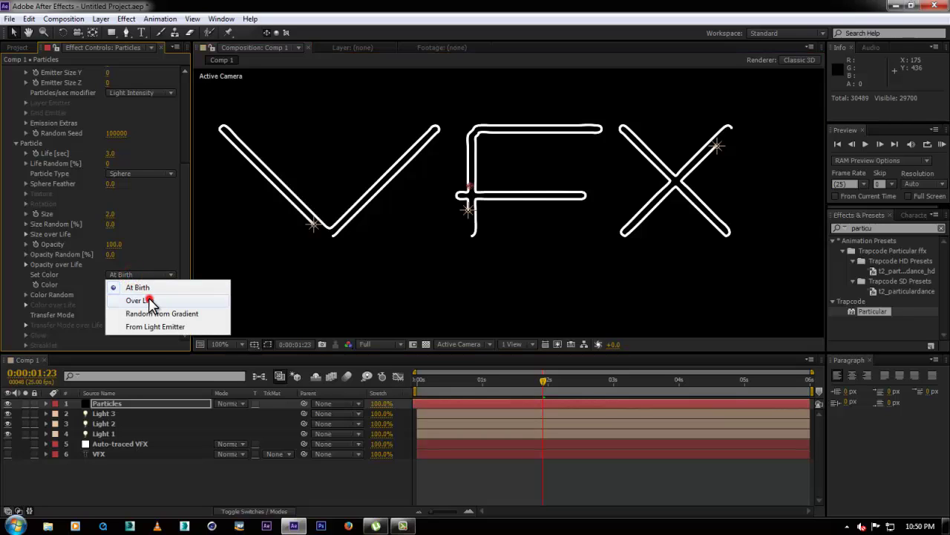
left_click(150, 301)
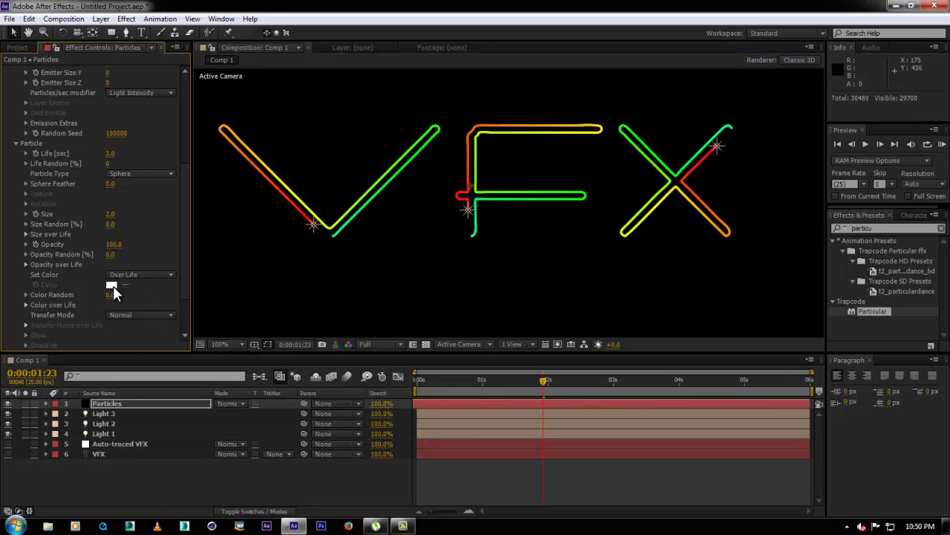
left_click(26, 304)
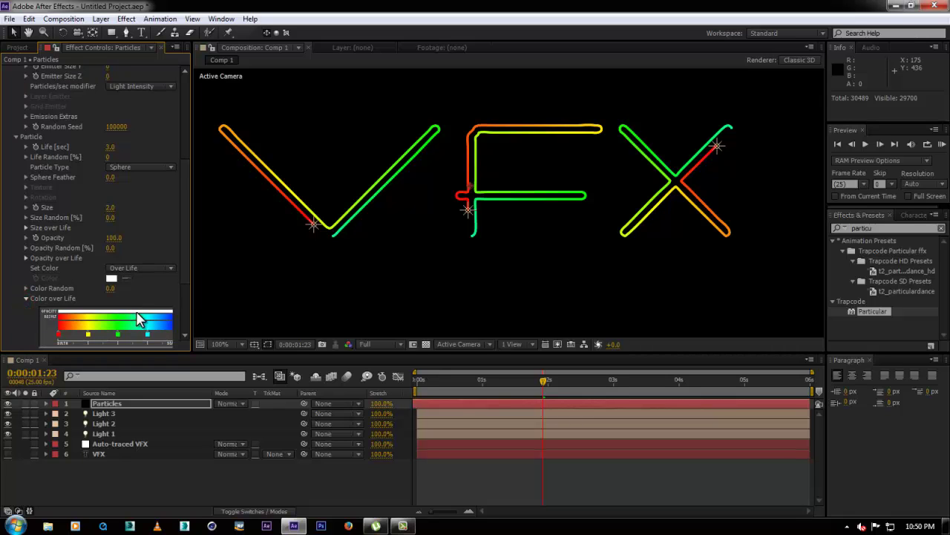
scroll(111, 300, "down", 3)
left_click_drag(191, 303, 271, 302)
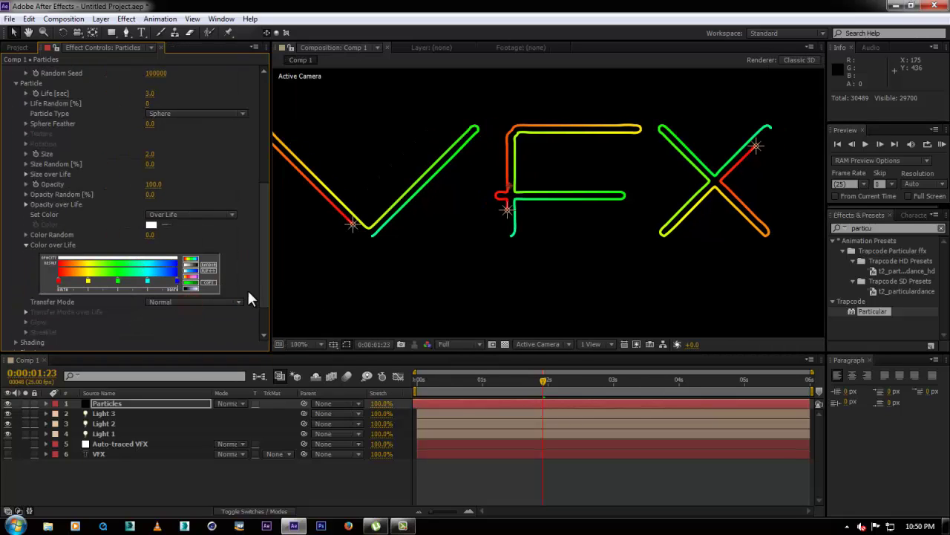
Step: Try the white-cyan-blue preset for Color over Life and replace it with the yellow-red-pink-purple one
left_click(190, 269)
left_click_drag(371, 269, 416, 281)
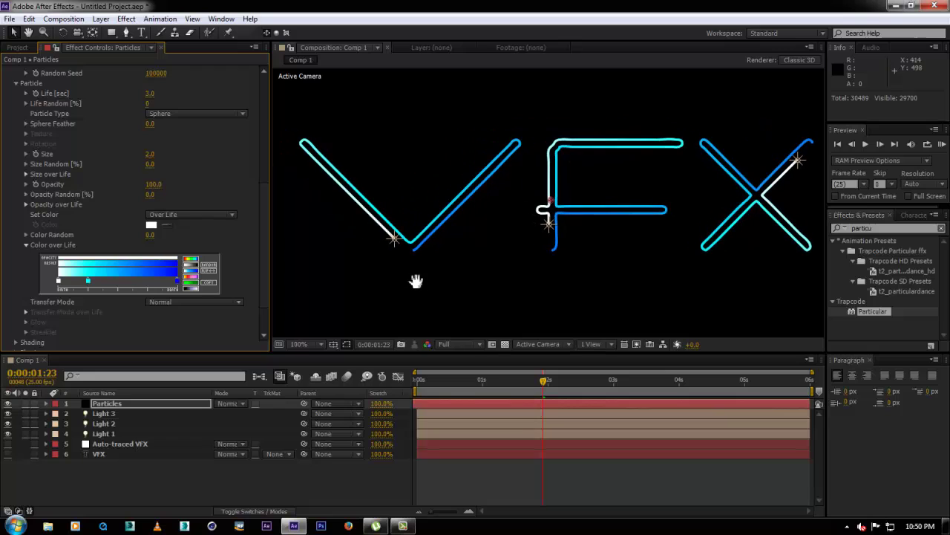
left_click(194, 278)
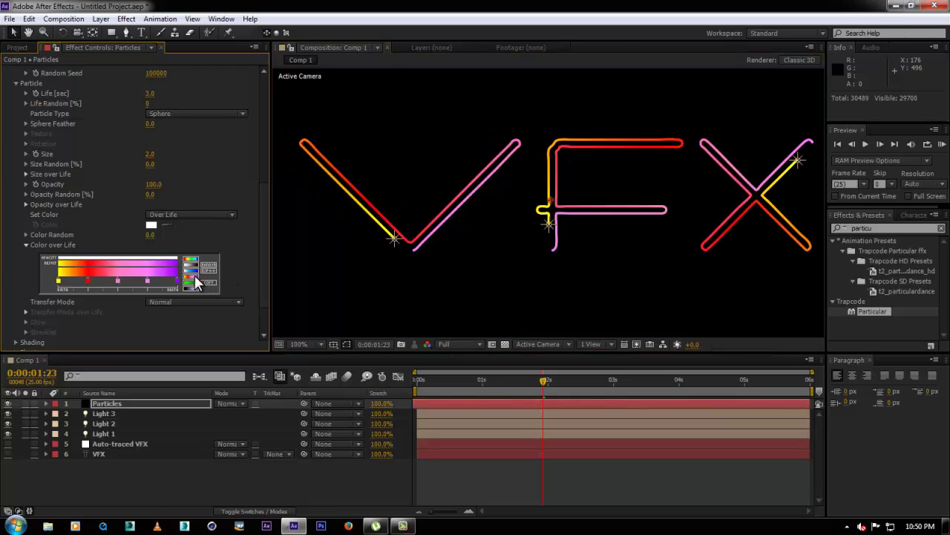
Step: Try the green, rainbow and other built-in Color over Life presets on the particle trails
left_click(193, 282)
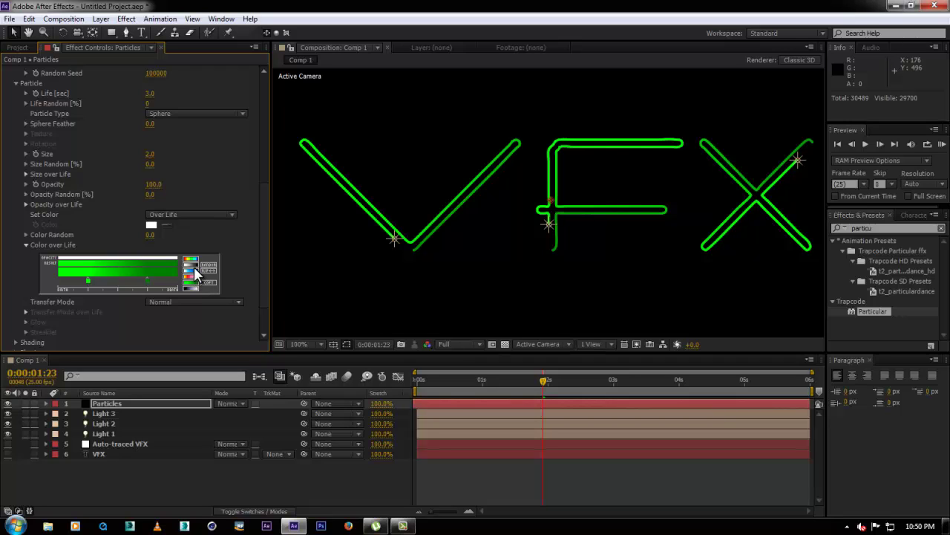
left_click(192, 260)
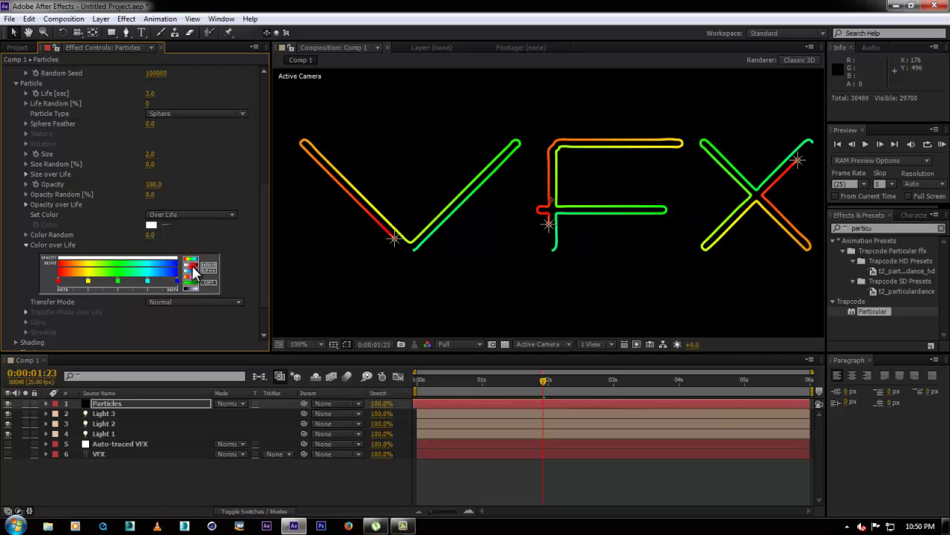
left_click(194, 271)
Step: Randomize the Color over Life gradient until it runs from purple to pink, and collapse its settings
left_click(211, 265)
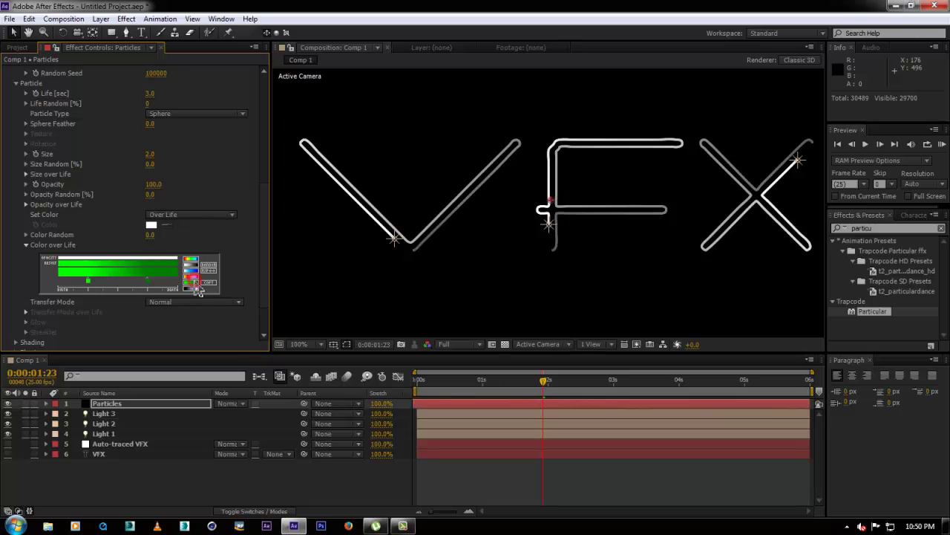
left_click(210, 267)
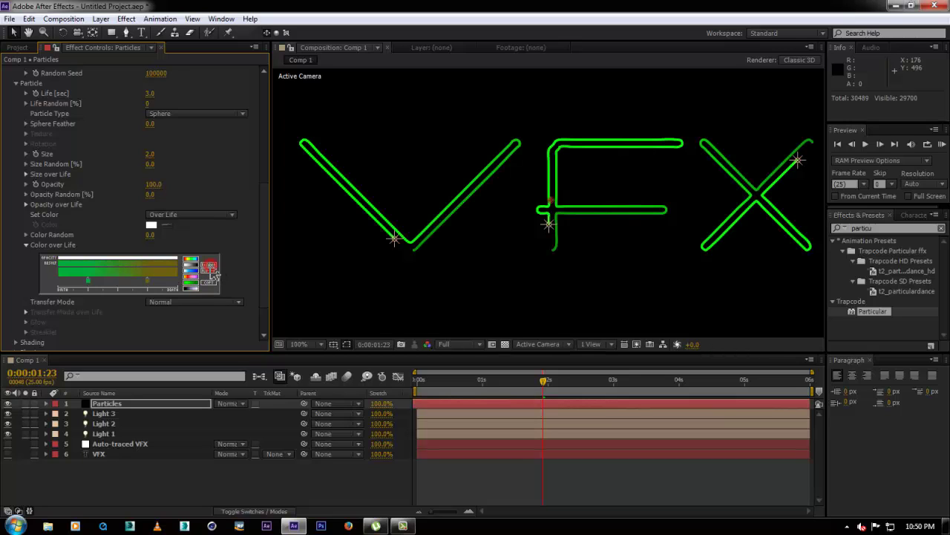
left_click(211, 265)
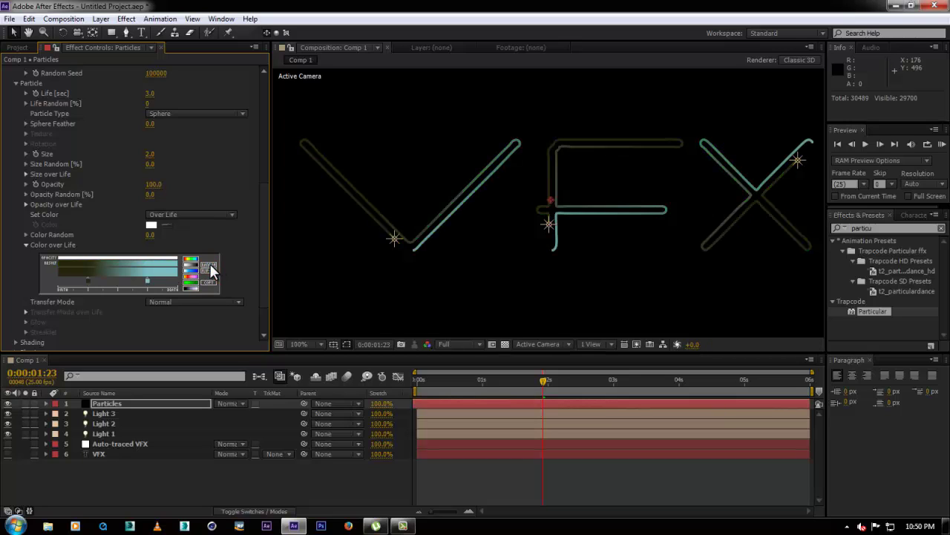
left_click(210, 265)
left_click(210, 266)
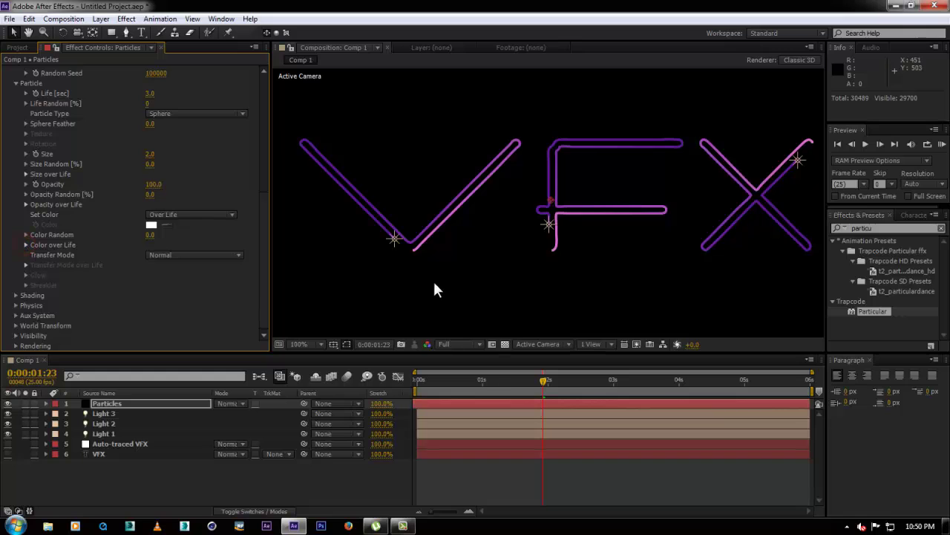
Step: Try the Screen transfer mode for the particles and return it to Normal
left_click(195, 254)
left_click(176, 294)
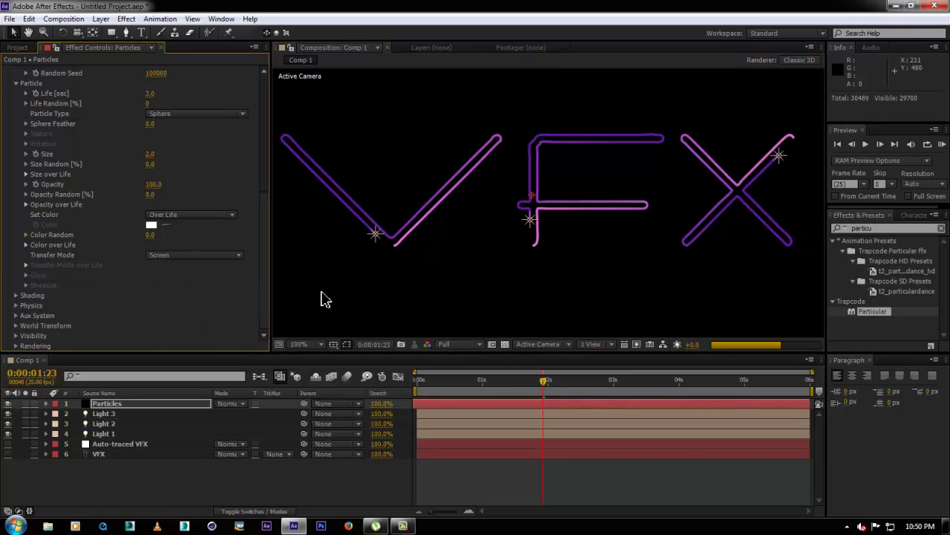
left_click(156, 254)
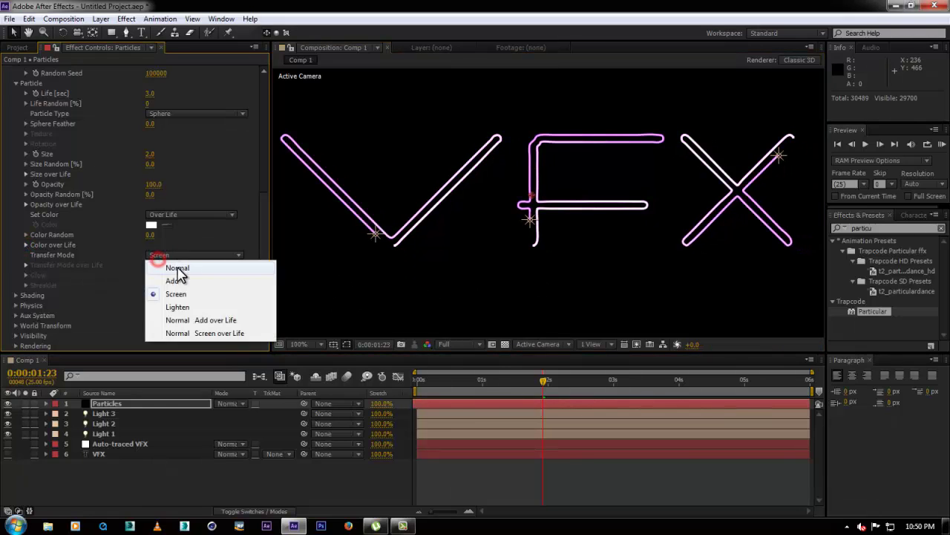
left_click(164, 260)
Step: Collapse the Particle settings and expand the Physics settings of the Particular effect
scroll(28, 281, "up", 3)
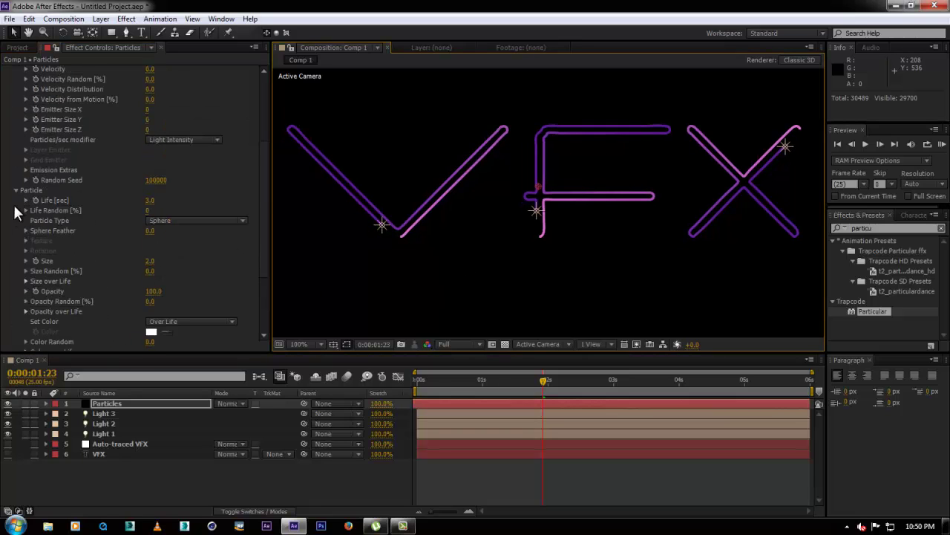
left_click(16, 190)
left_click_drag(526, 355, 515, 341)
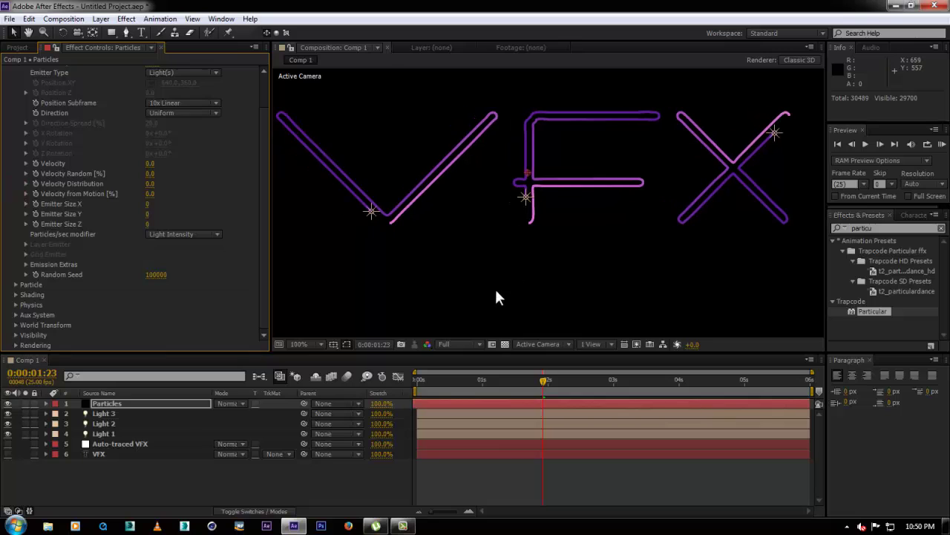
left_click(15, 284)
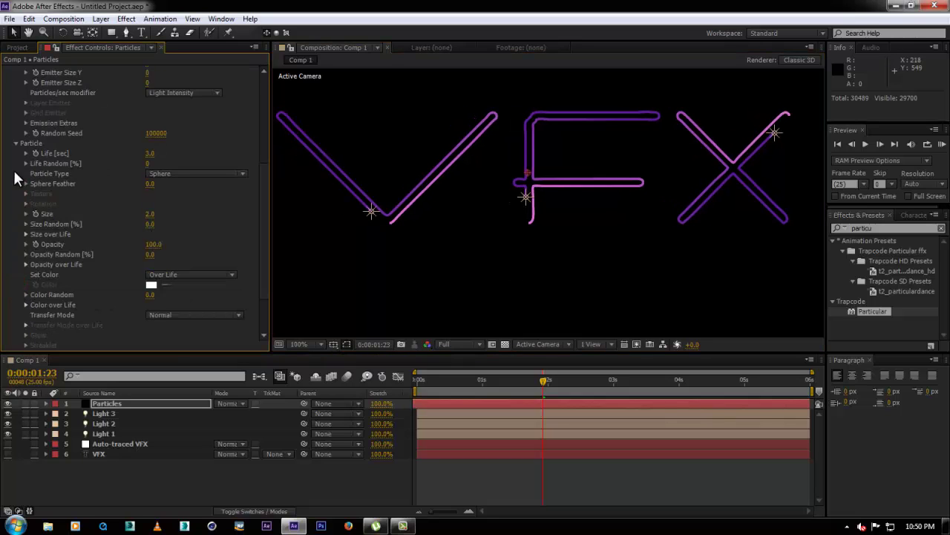
left_click(15, 144)
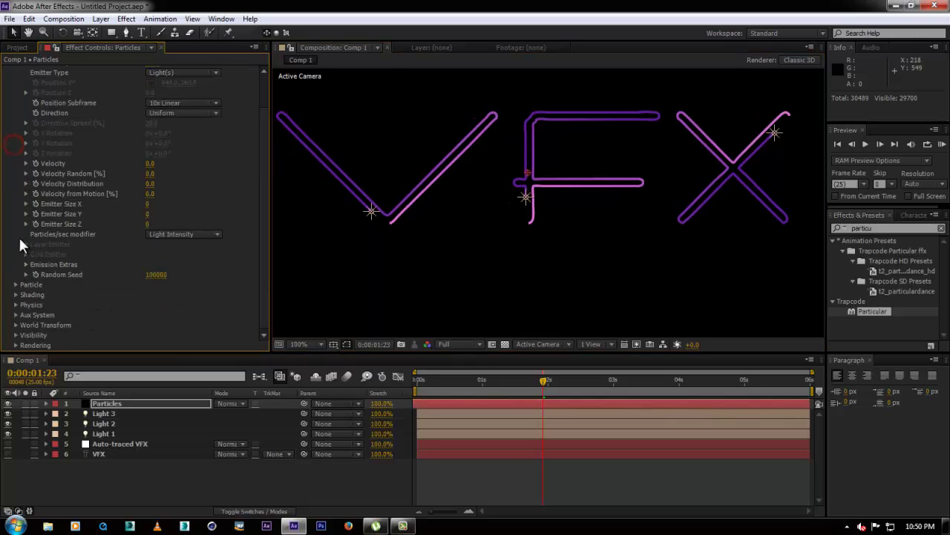
left_click(16, 304)
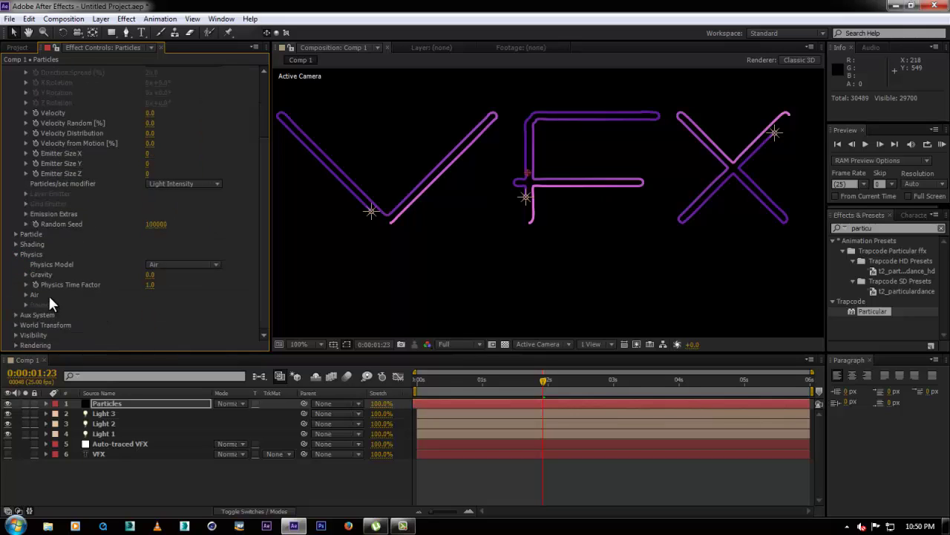
Step: Reopen the Particle settings and apply the linearly decreasing preset to Size over Life
scroll(52, 290, "up", 3)
left_click(12, 322)
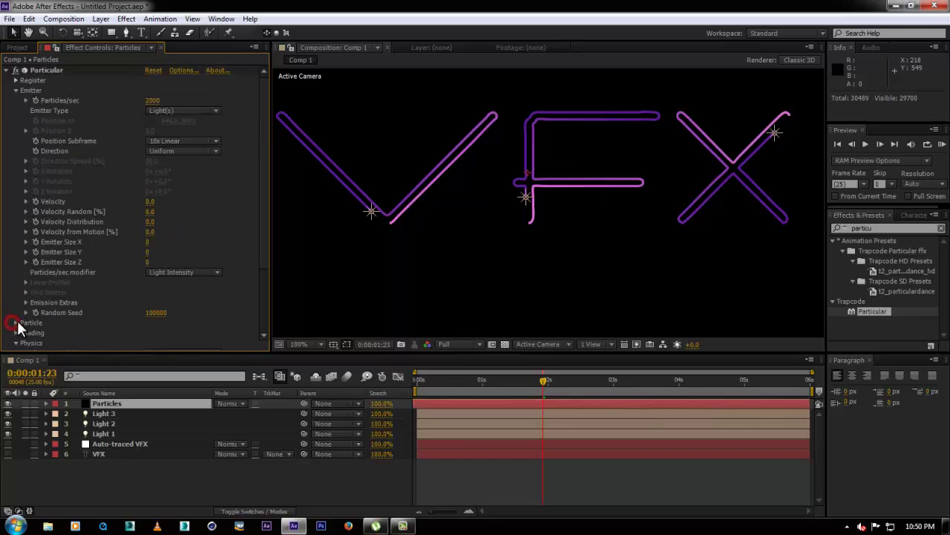
scroll(42, 306, "down", 8)
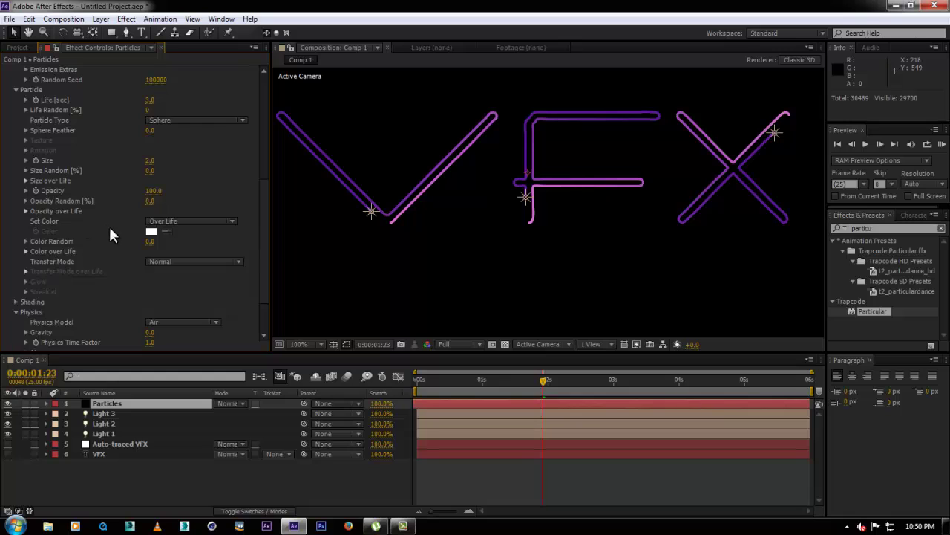
left_click(26, 181)
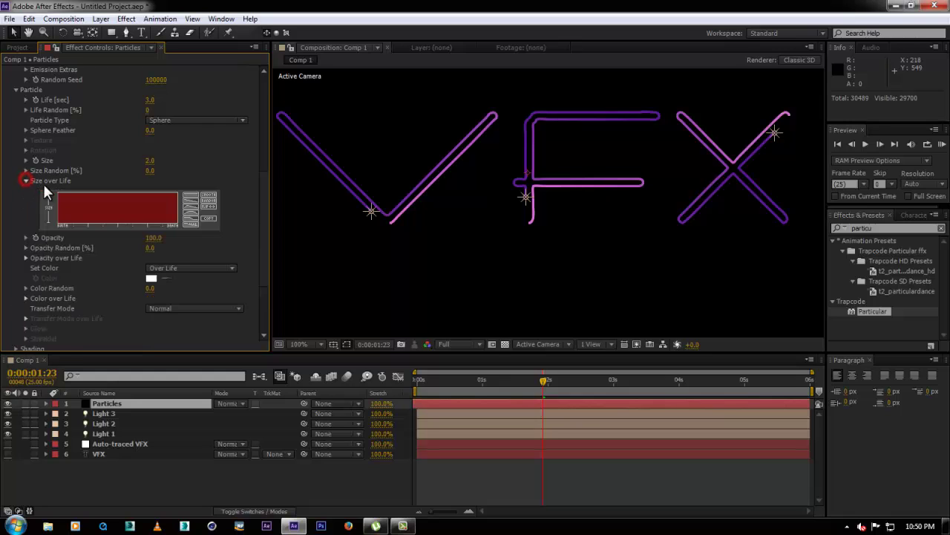
left_click(192, 198)
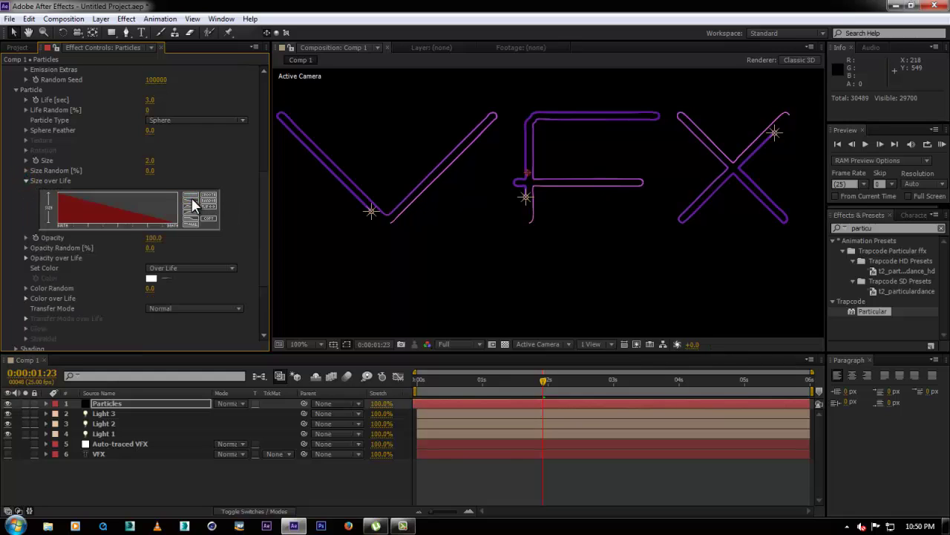
left_click(26, 181)
Step: Apply the linearly decreasing preset to Opacity over Life and preview the fading trails
left_click(25, 211)
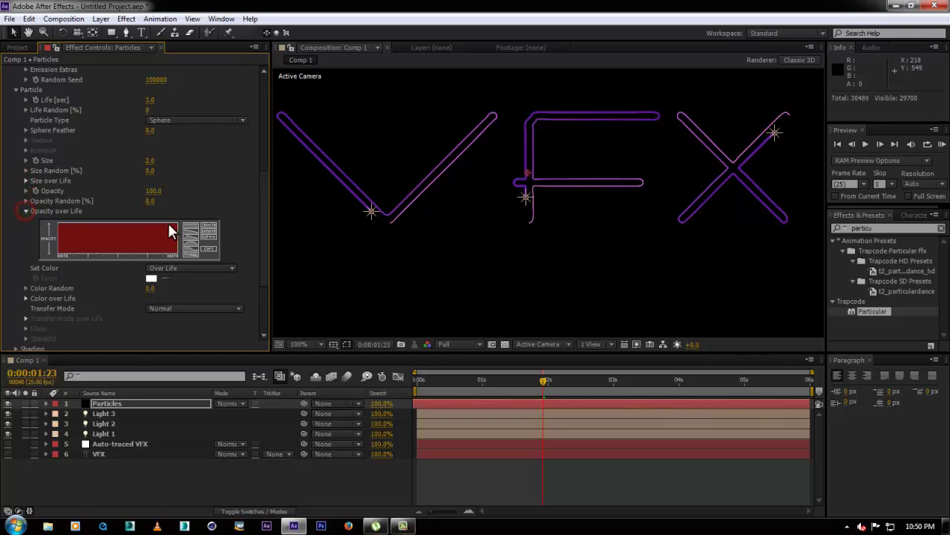
left_click(186, 231)
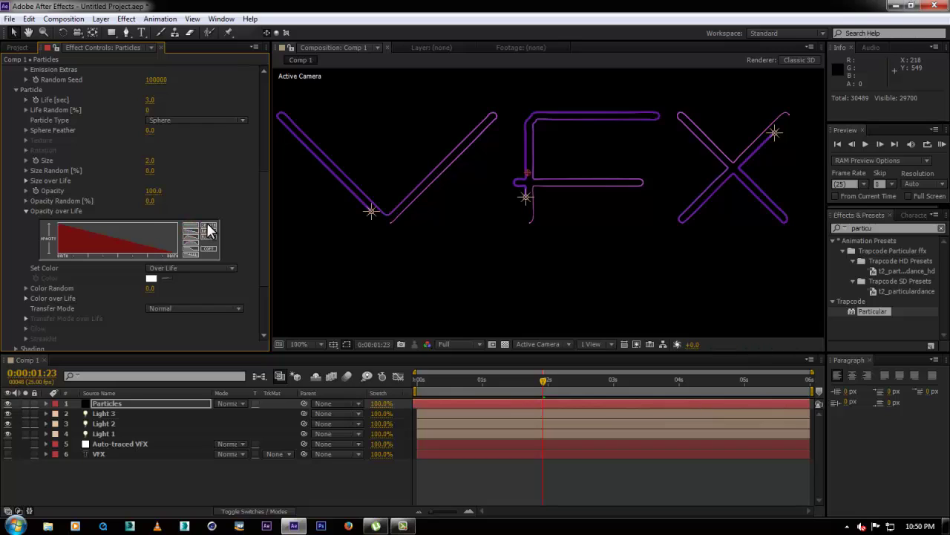
left_click(26, 211)
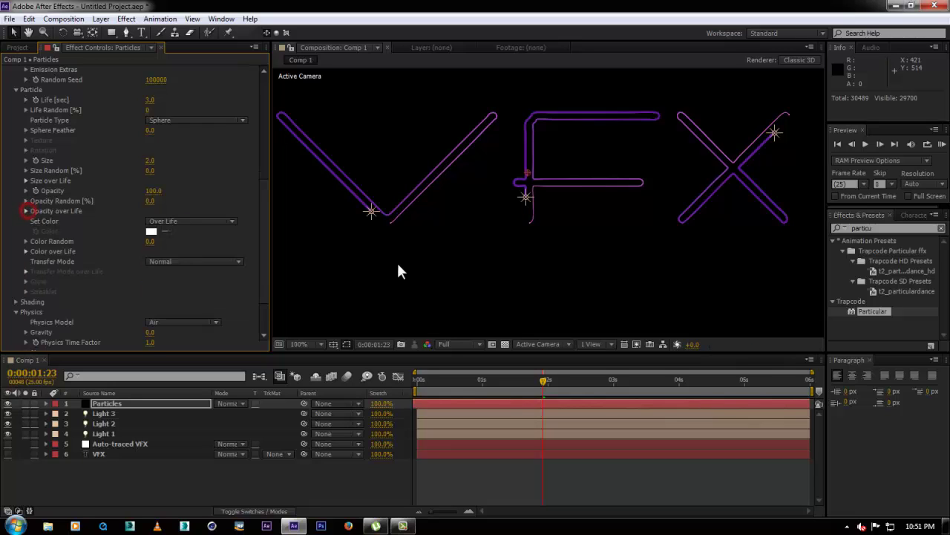
left_click_drag(431, 378, 580, 385)
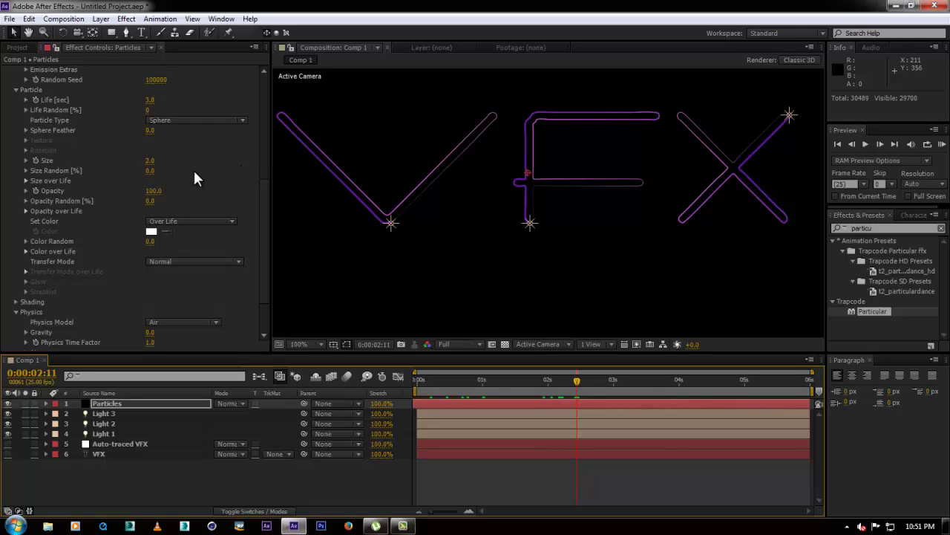
Step: Try a particle Life of 2 seconds and settle on 2.5 seconds
left_click(150, 100)
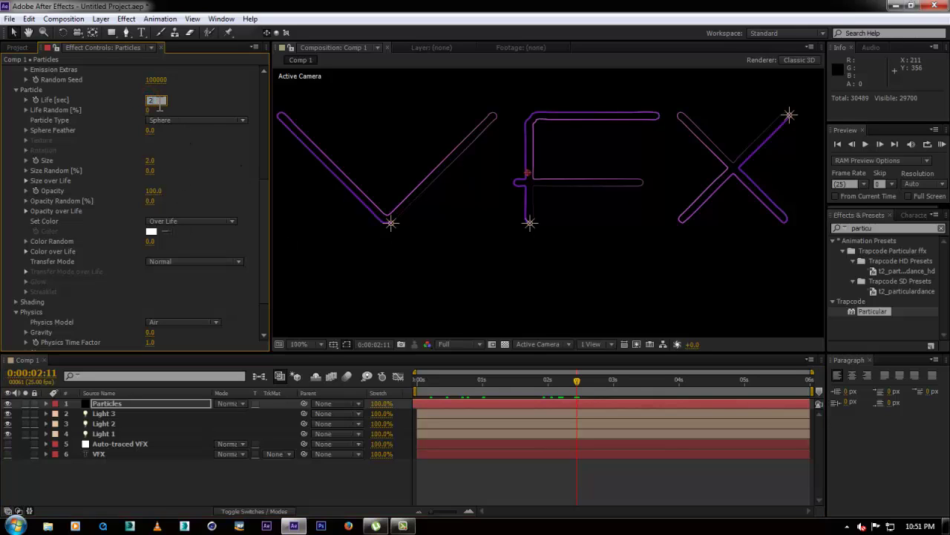
type("2")
key("Return")
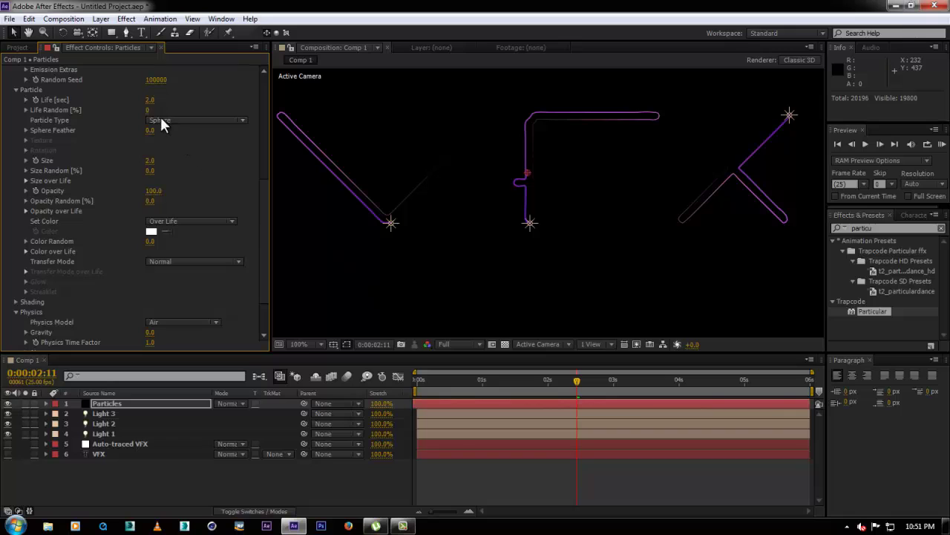
left_click(151, 100)
type("2.5")
key("Return")
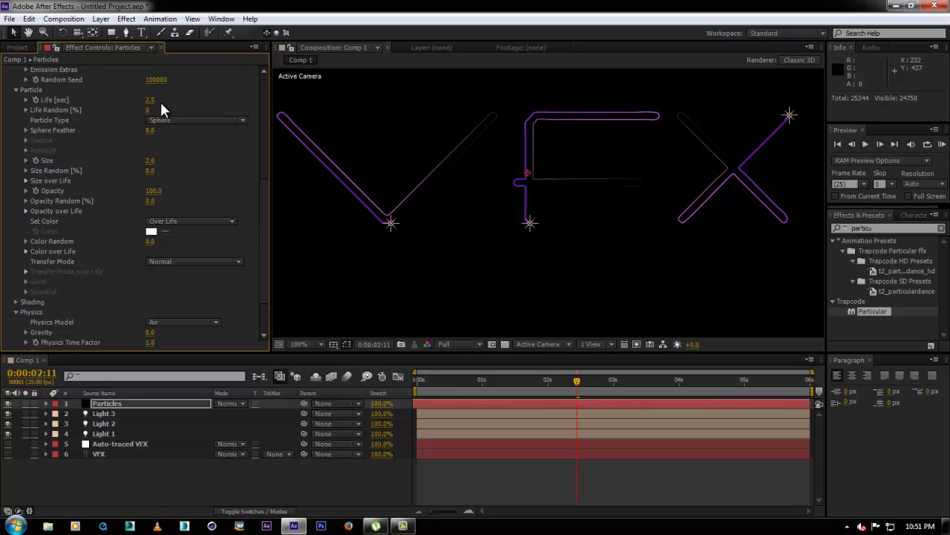
Step: Set the emitter's Particles/sec to 3000 and collapse the Emitter settings
scroll(158, 97, "up", 5)
left_click(155, 101)
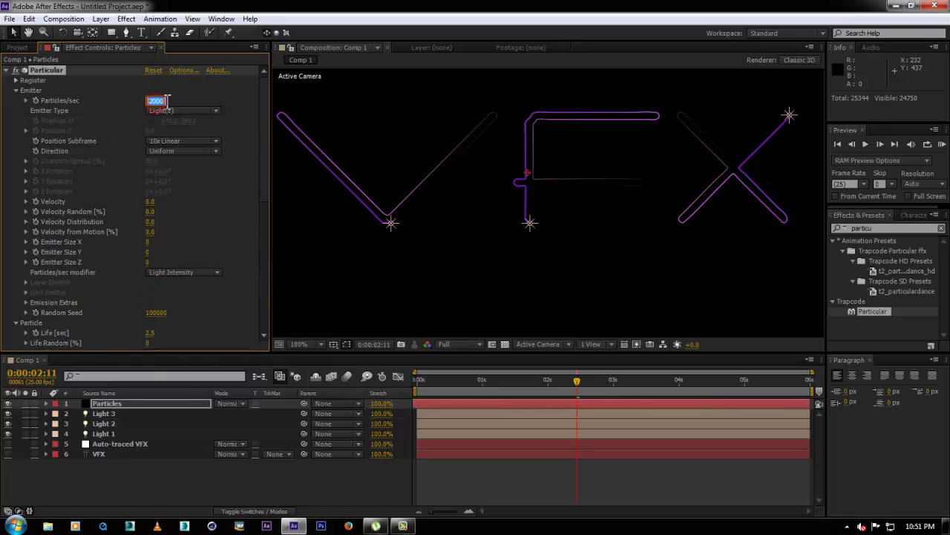
type("3000")
key("Return")
left_click(16, 90)
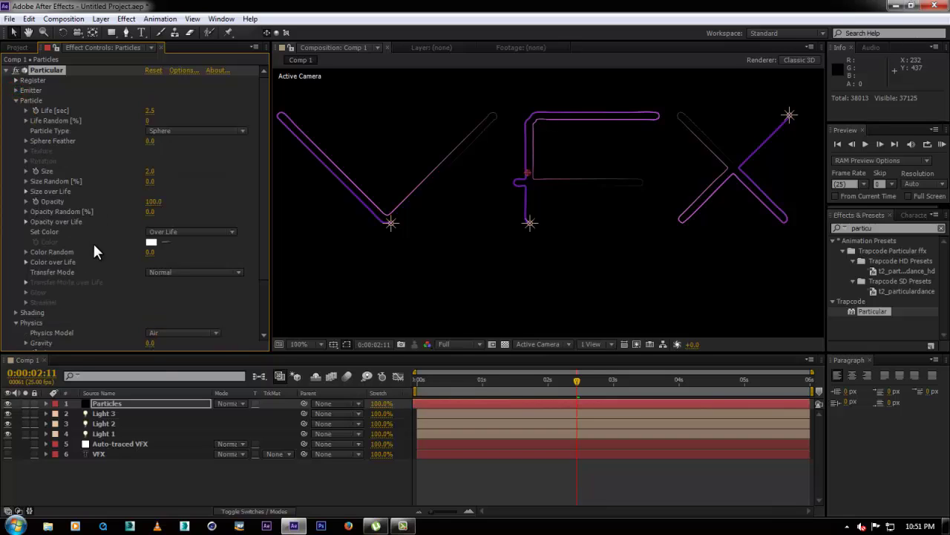
Step: Try a Turbulence Field Affect Position of about 41 under the Air physics and preview the trails at other times
scroll(93, 241, "down", 3)
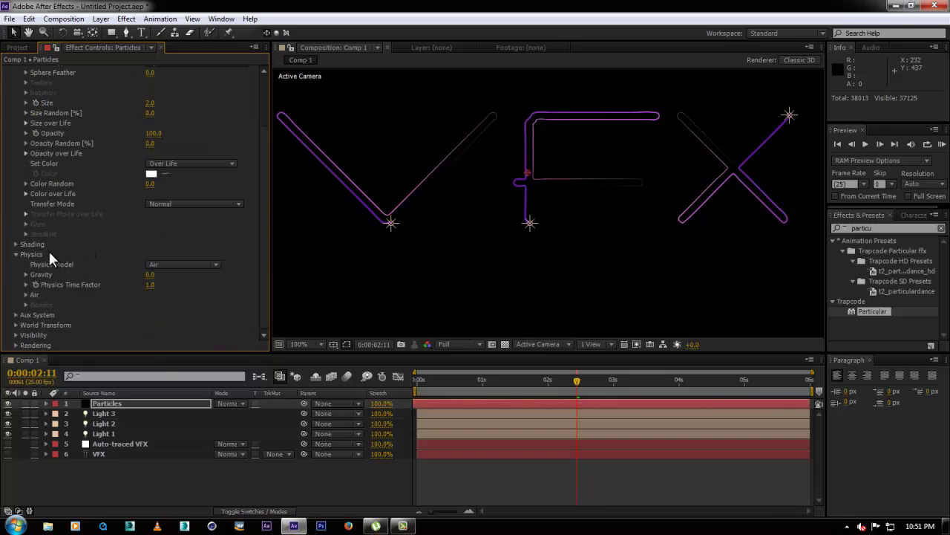
left_click(25, 294)
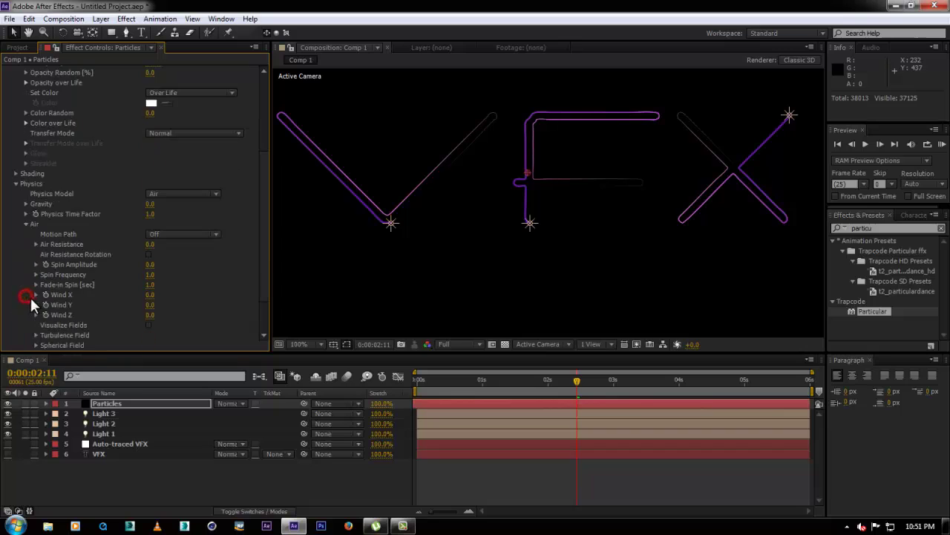
scroll(87, 307, "down", 2)
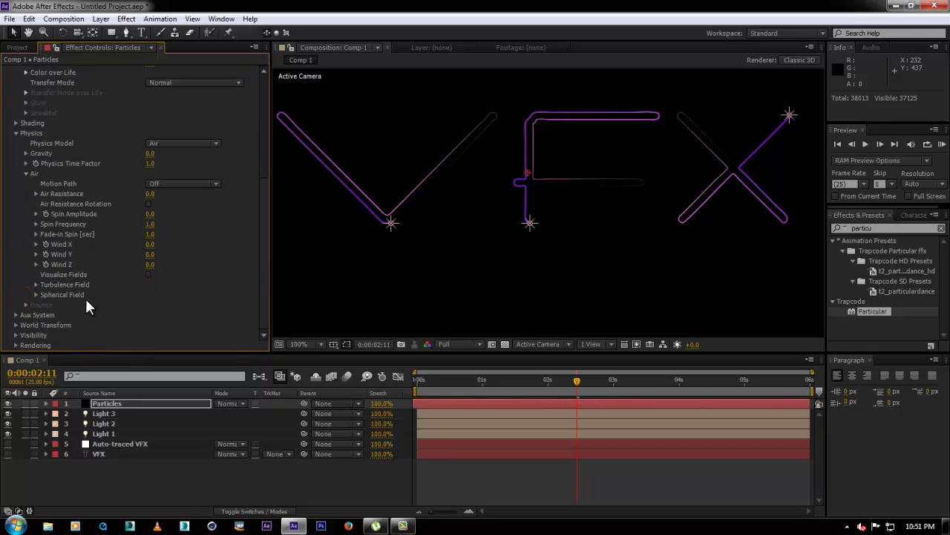
left_click(35, 285)
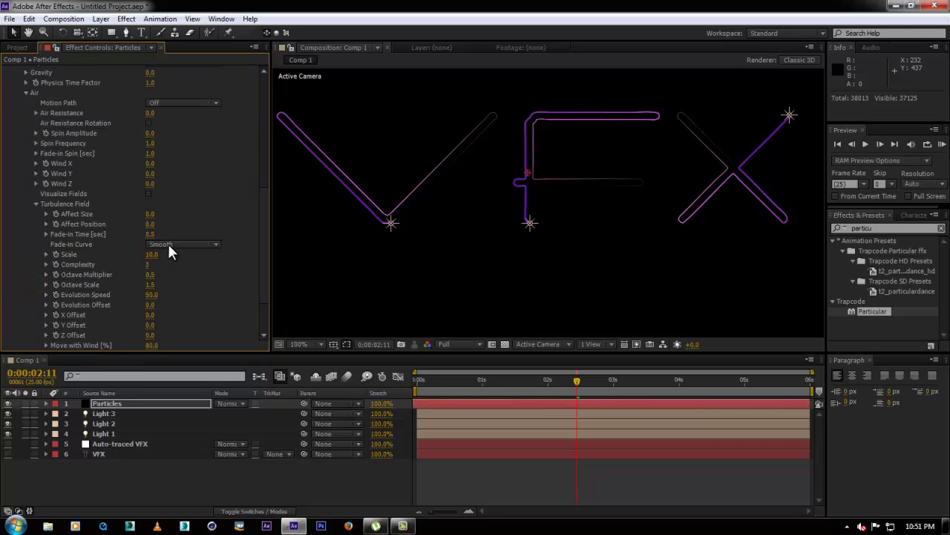
left_click(173, 221)
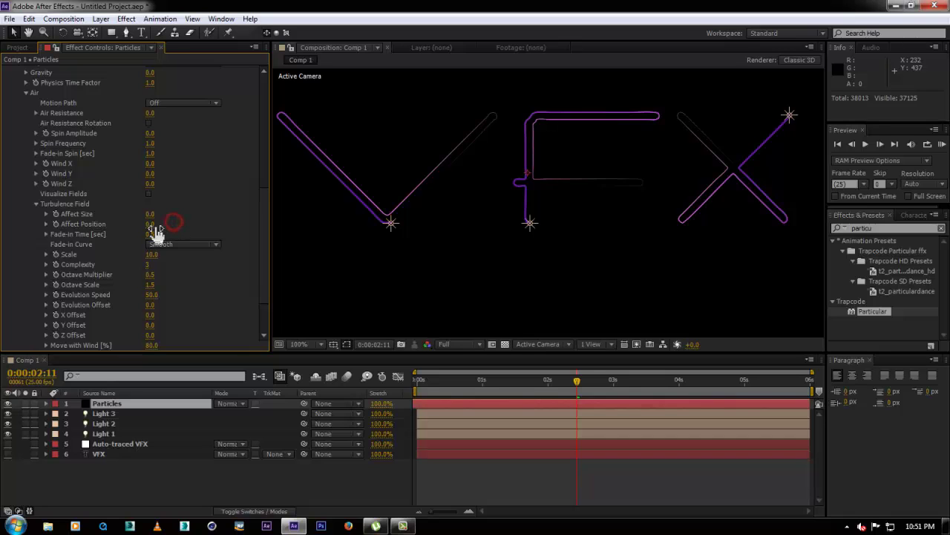
left_click_drag(156, 232, 181, 226)
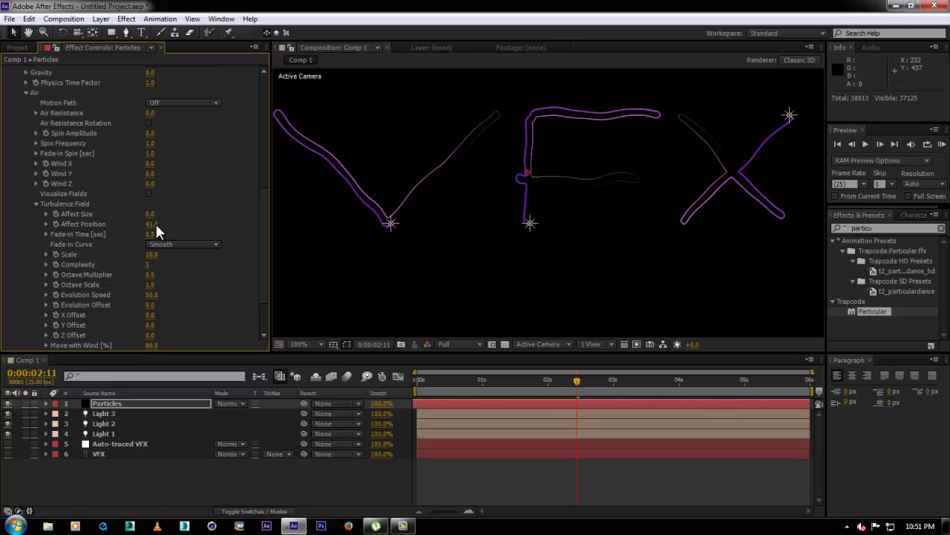
left_click(486, 381)
left_click(504, 381)
Step: Reset the Turbulence Field's Affect Position to 0 and preview the trails
left_click(183, 221)
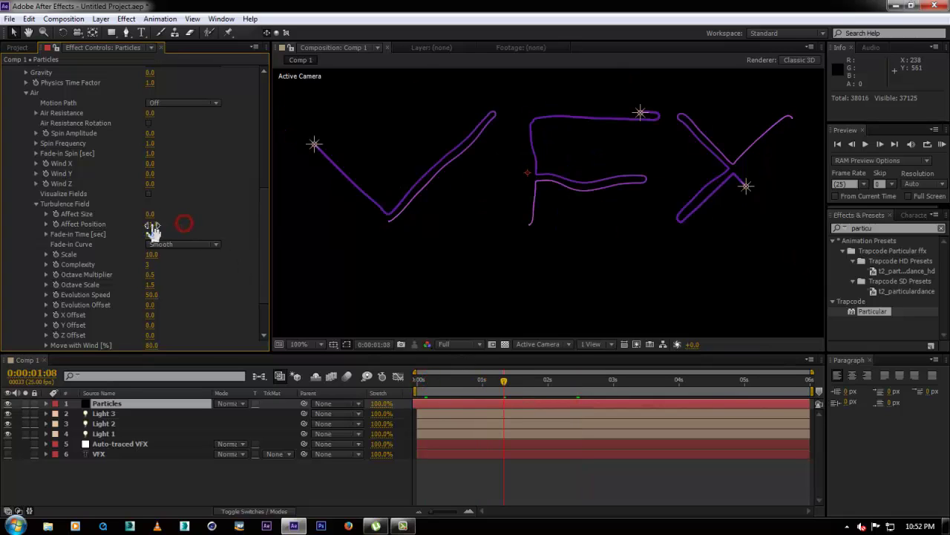
type("0")
key("Return")
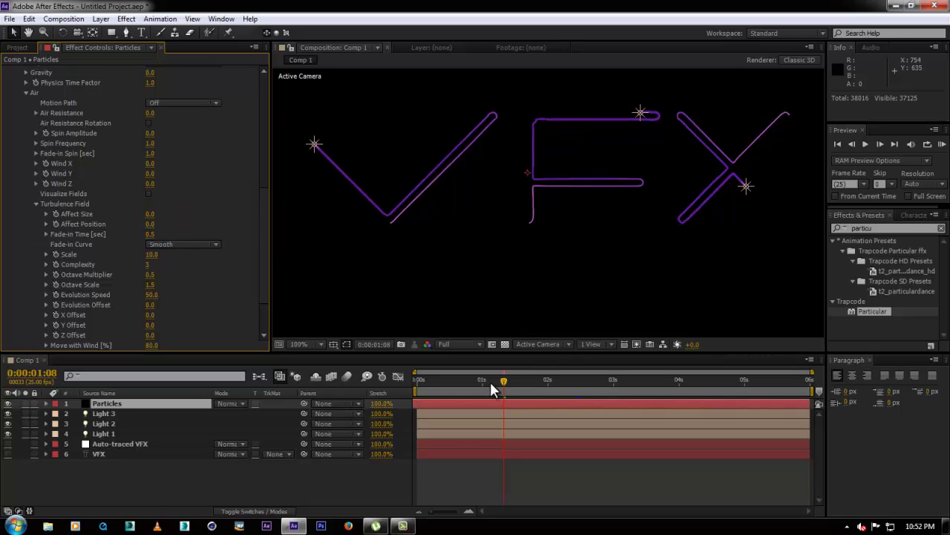
left_click_drag(496, 383, 538, 391)
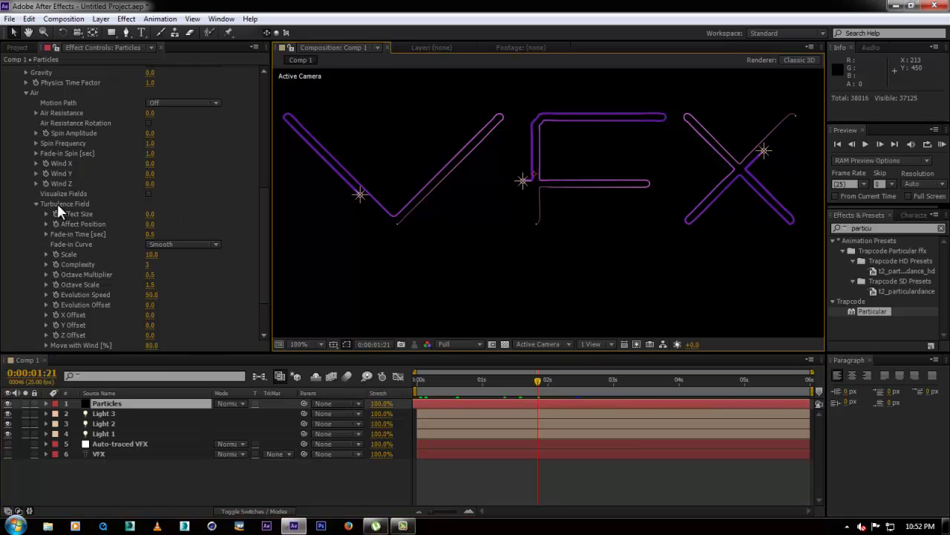
Step: Collapse the particle Physics settings and turn Shading on for the particles
left_click(36, 205)
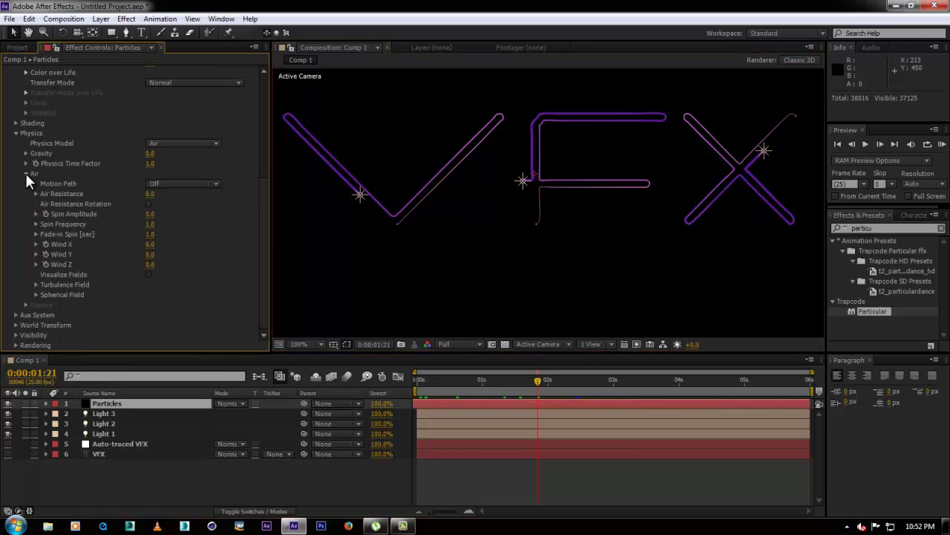
left_click(26, 173)
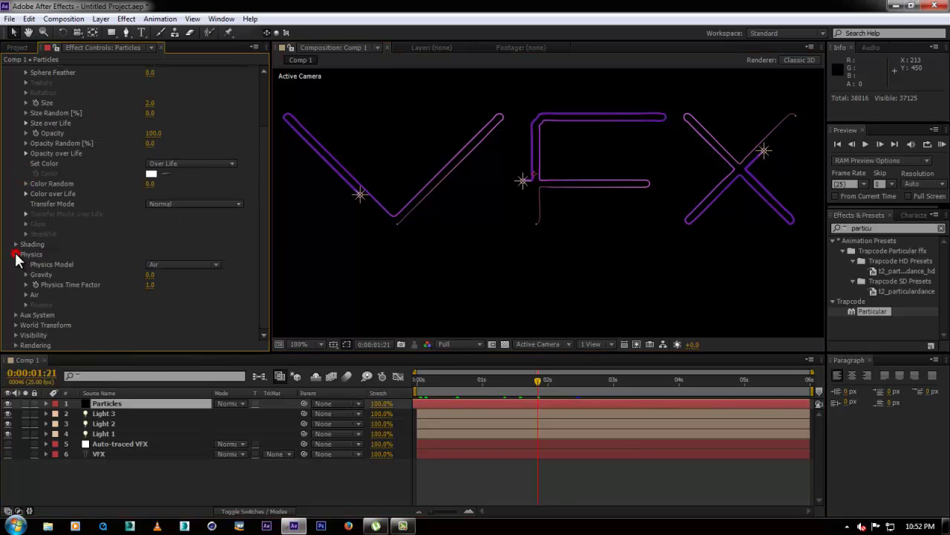
left_click(17, 254)
left_click(15, 300)
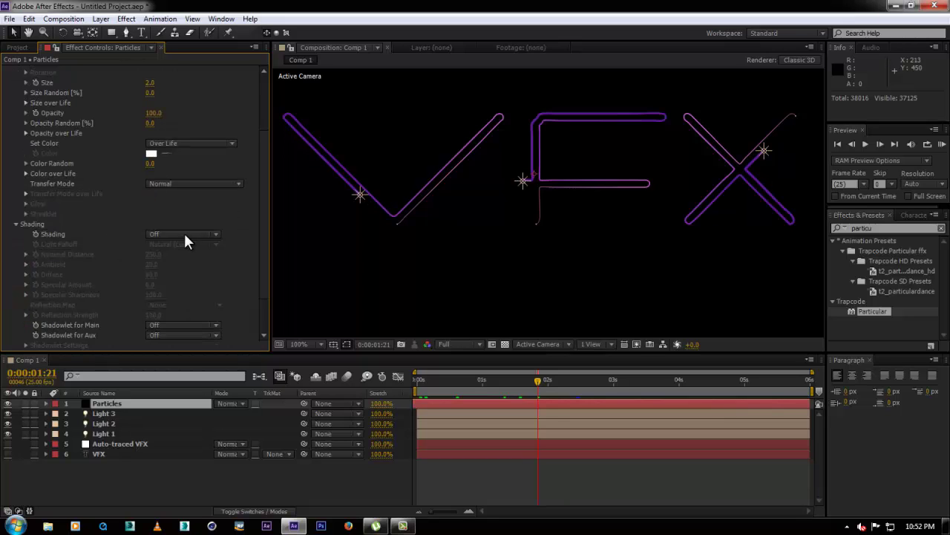
left_click(185, 236)
left_click(187, 261)
left_click_drag(452, 221, 469, 247)
left_click(184, 244)
left_click(219, 206)
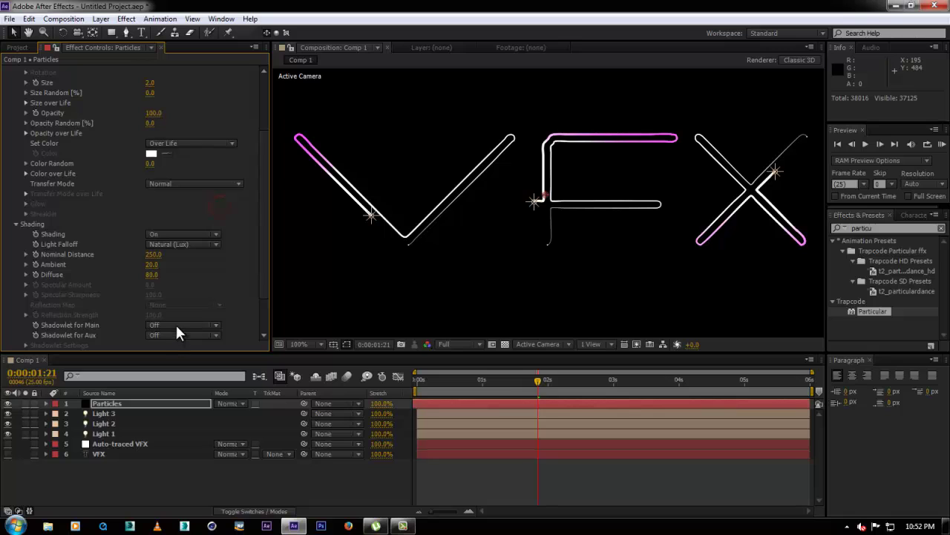
Step: Turn on the particle shadowlets for both Main and Aux
left_click(176, 327)
left_click(181, 352)
left_click(176, 336)
left_click(186, 361)
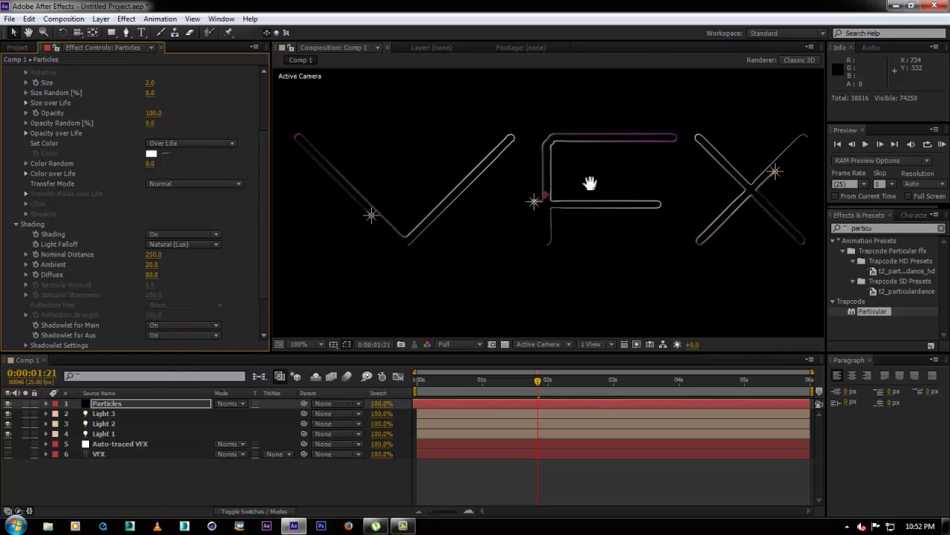
Step: Inspect the shaded letter trails up close and set the Shading's Nominal Distance to 110
left_click_drag(591, 183, 521, 209)
key("period")
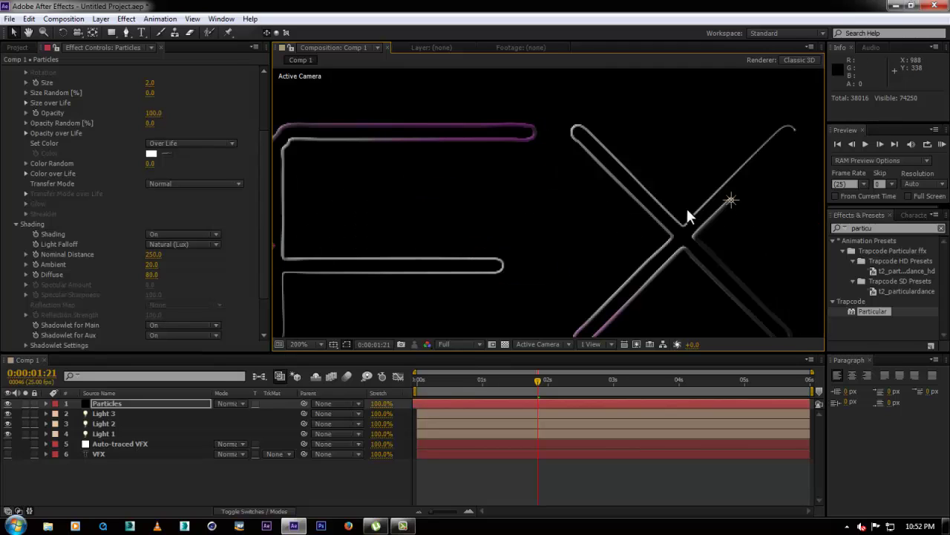
key("comma")
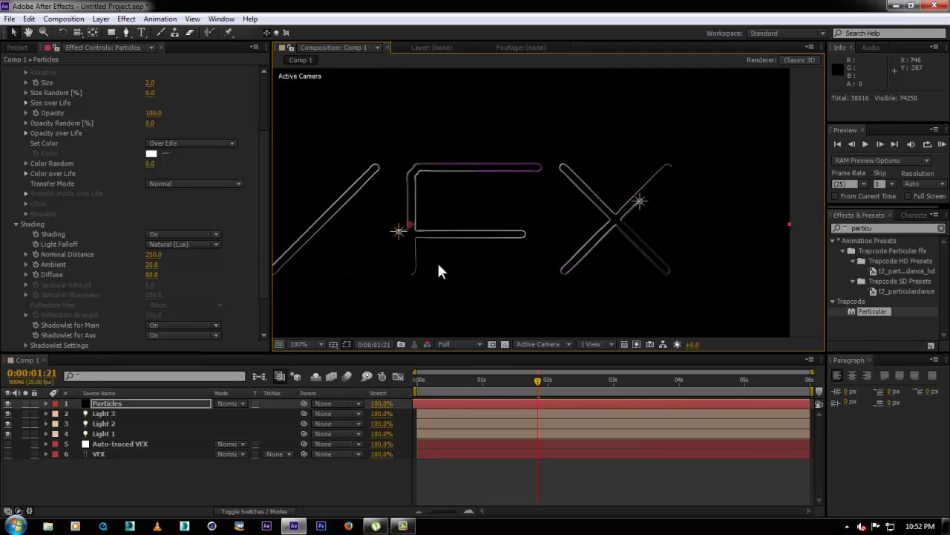
left_click_drag(438, 264, 565, 253)
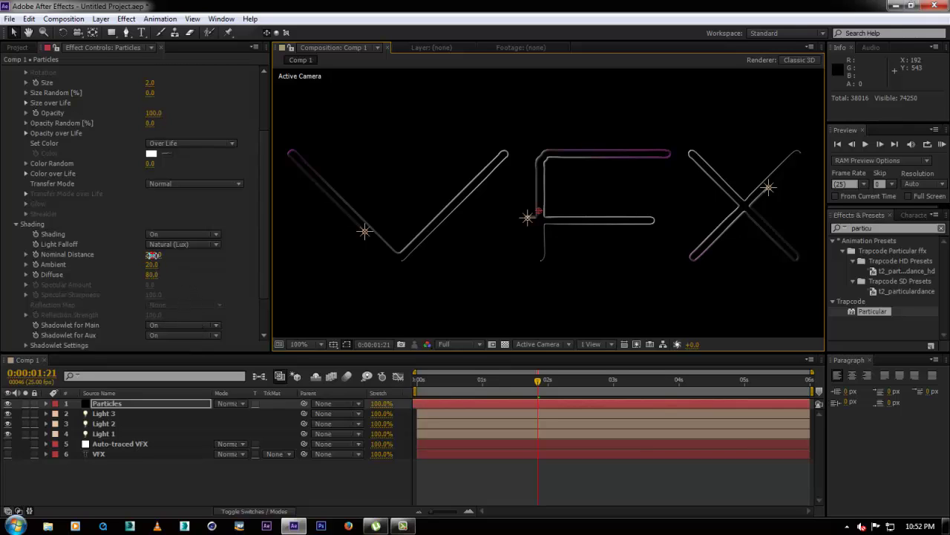
mouse_move(153, 255)
left_mouse_down()
mouse_move(217, 260)
mouse_move(127, 259)
mouse_move(161, 254)
left_mouse_up()
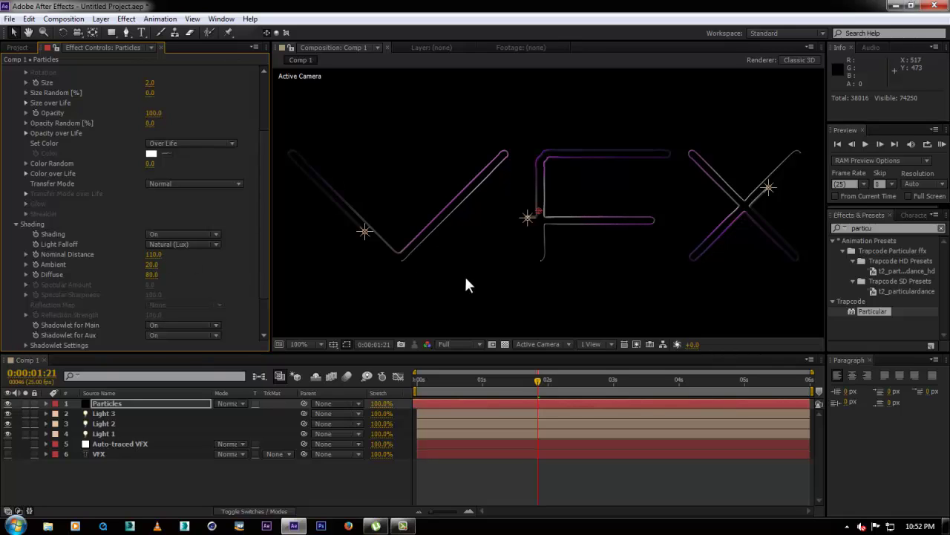
Step: Try a Shadowlet Opacity of 2, settle on 2.3, and collapse the Shadowlet Settings
scroll(178, 276, "down", 2)
left_click(26, 294)
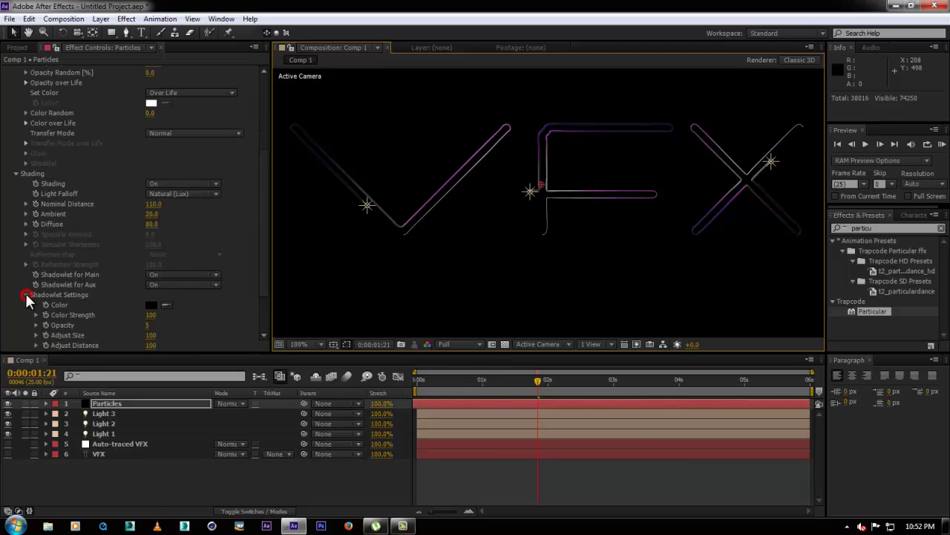
left_click(148, 314)
type("2")
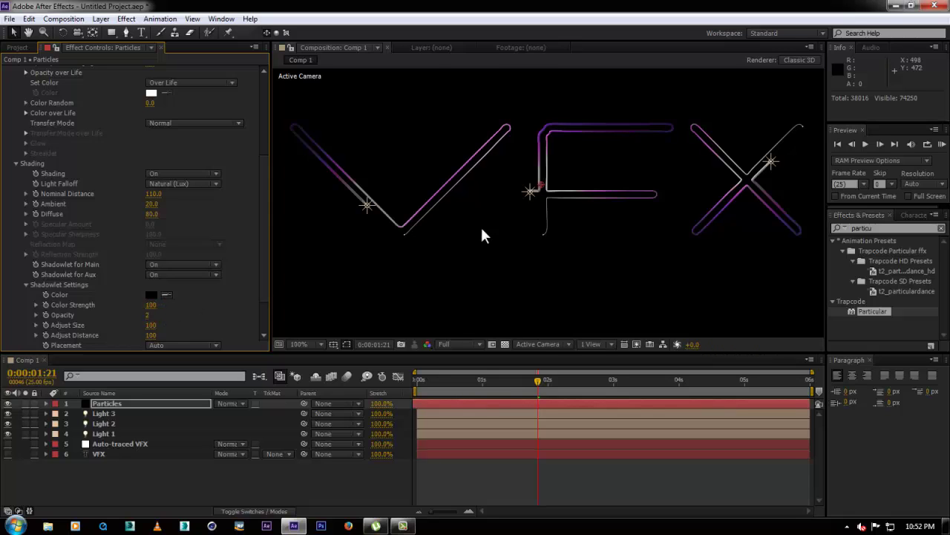
scroll(484, 222, "up", 2)
scroll(500, 237, "down", 2)
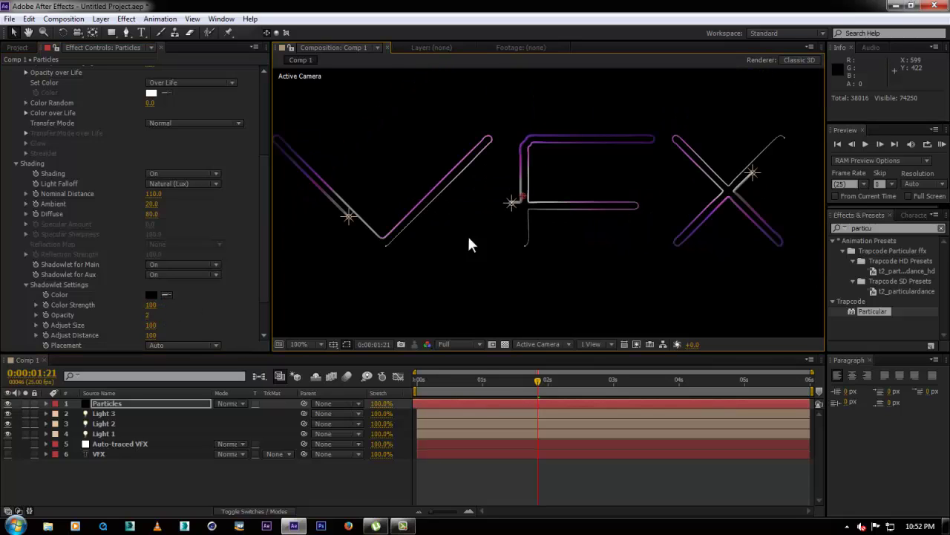
left_click(151, 315)
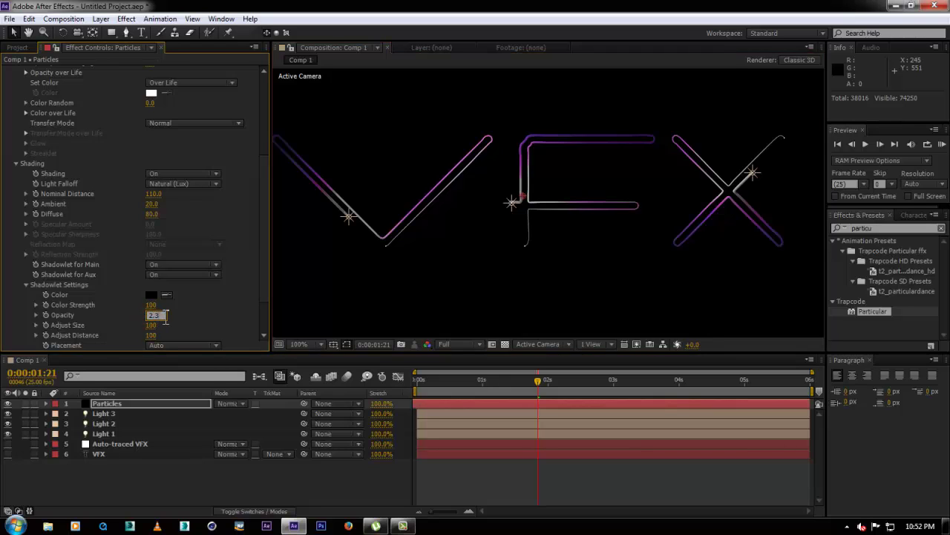
key("Return")
left_click(26, 284)
left_click_drag(540, 248, 558, 245)
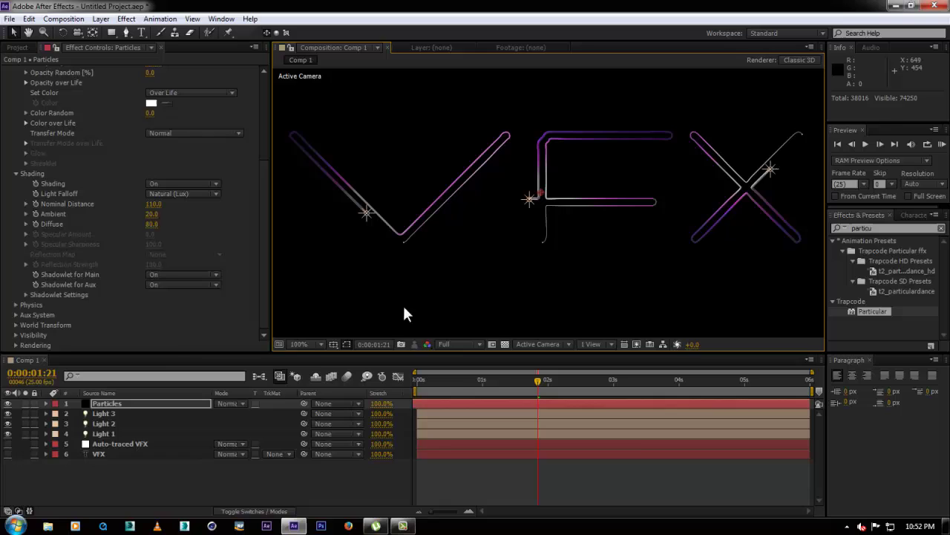
Step: Create a new black solid named OF above the Particles layer
left_click(216, 479)
scroll(471, 253, "down", 1)
left_click(283, 467)
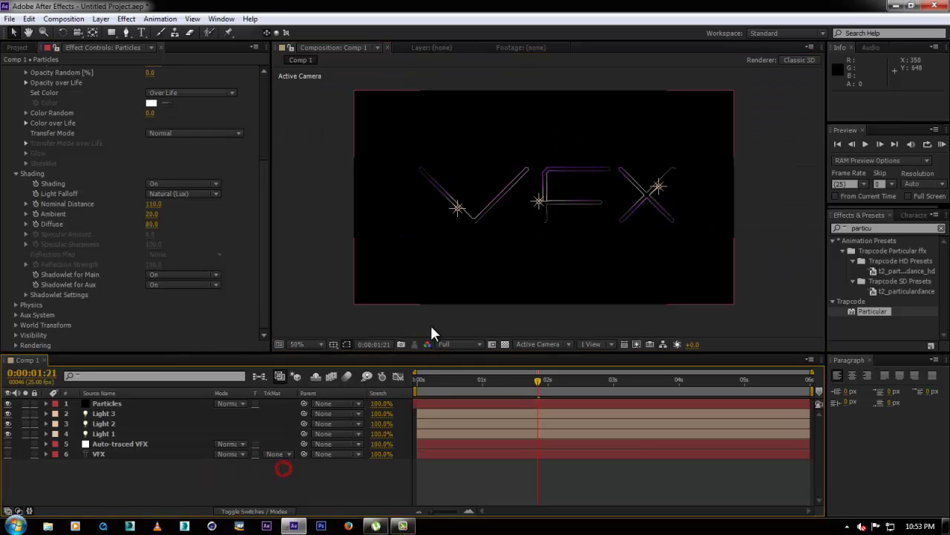
left_click(506, 341)
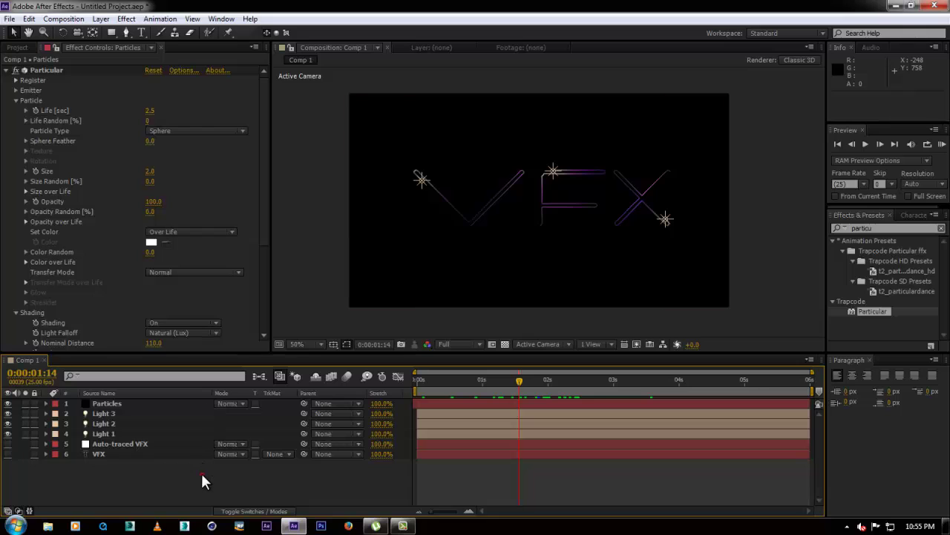
key("ctrl+y")
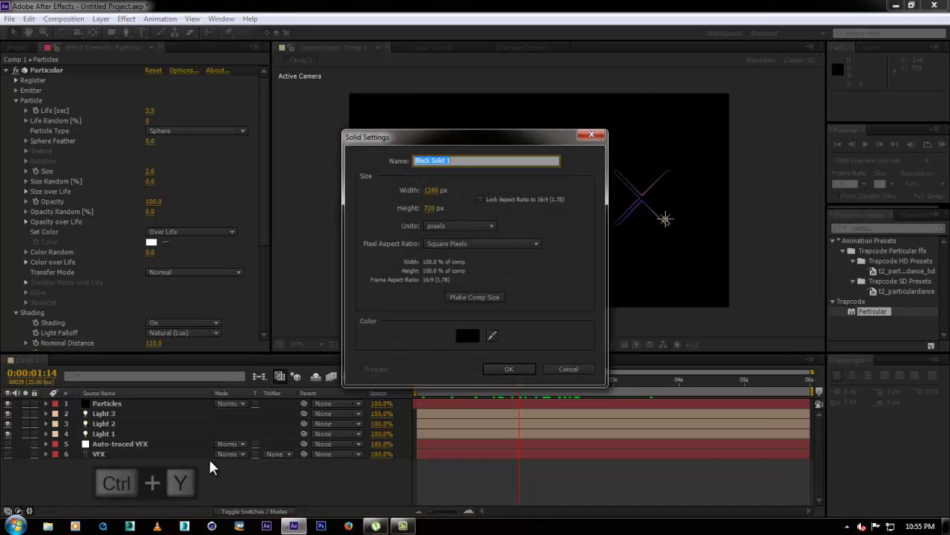
left_click(464, 159)
double_click(464, 160)
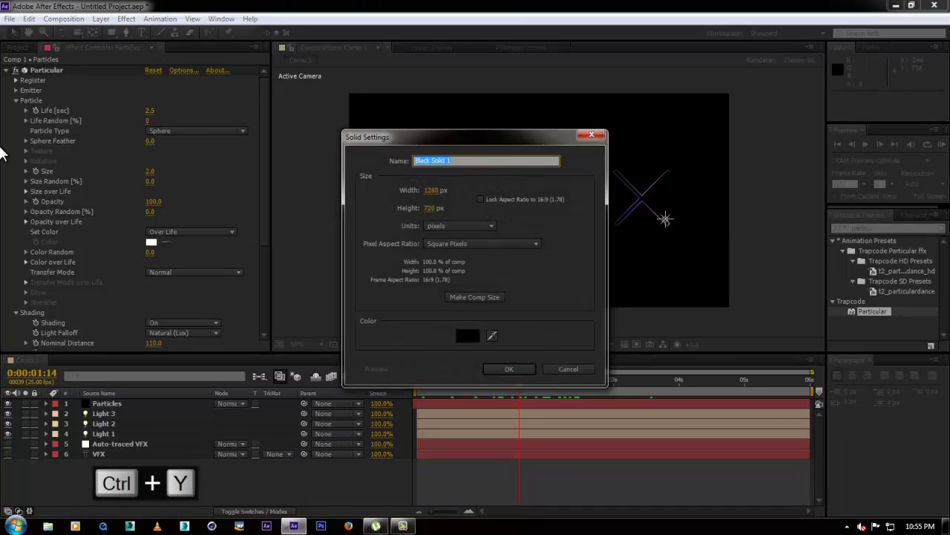
type("OF")
key("Return")
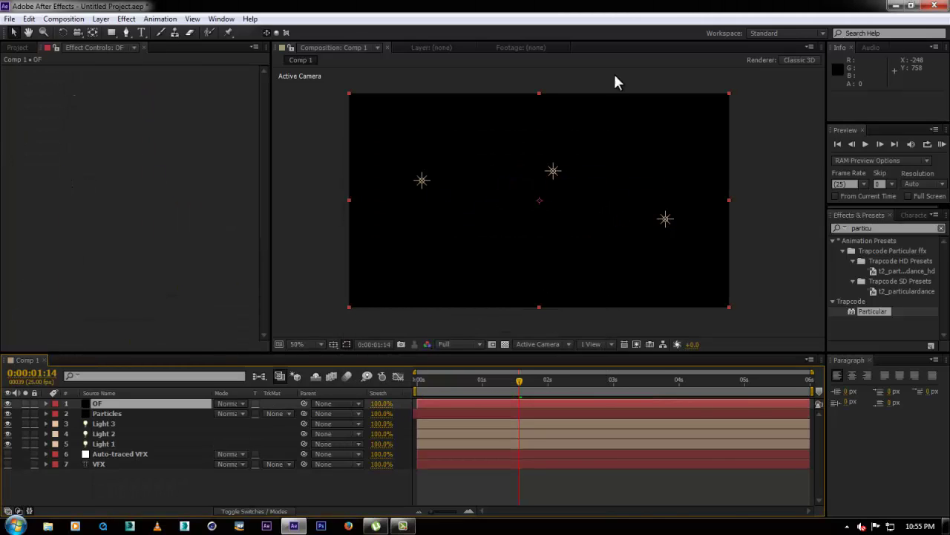
Step: Search the effects for "optical" and apply Optical Flares to the OF layer
left_click(880, 224)
type("opti")
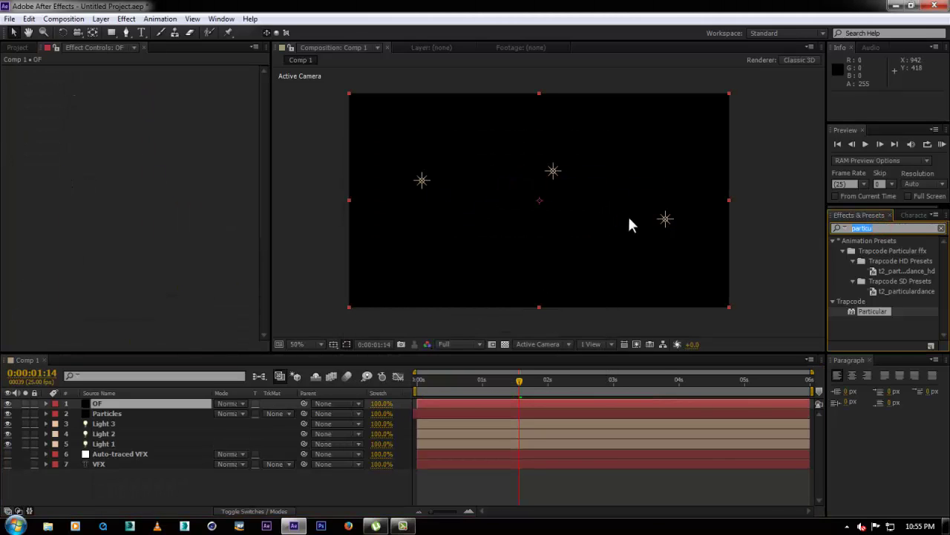
type("cal")
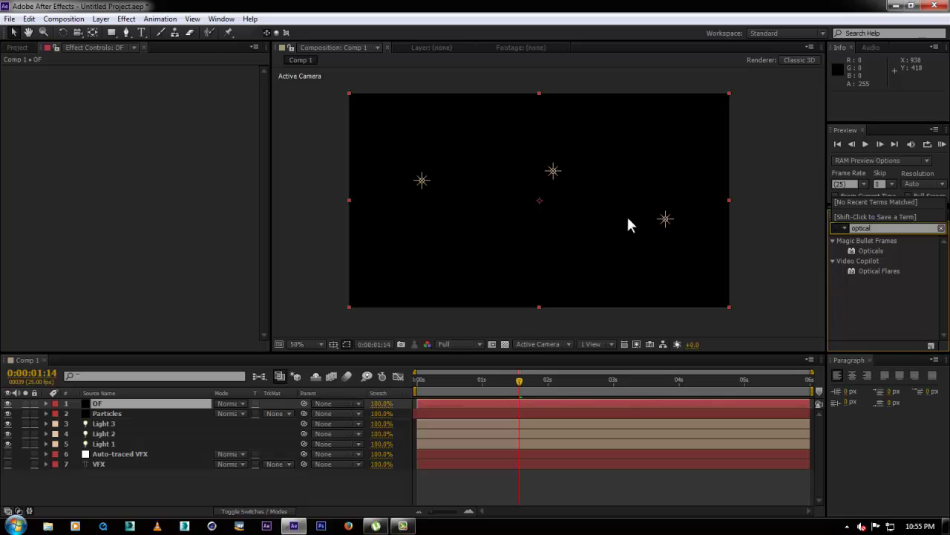
left_click_drag(887, 270, 436, 403)
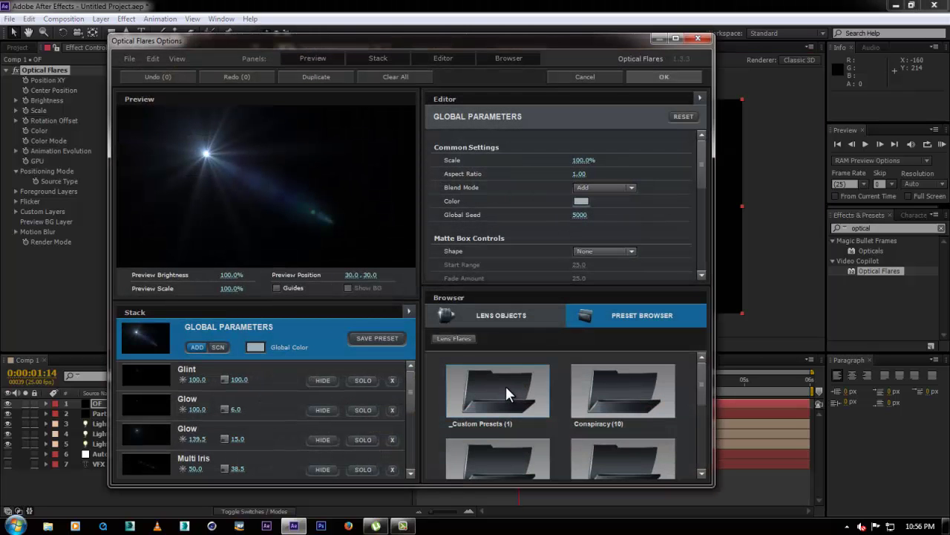
Step: Load the Poin flare from the custom presets in the Optical Flares options and accept it
double_click(505, 384)
left_click(616, 385)
left_click_drag(215, 174, 264, 176)
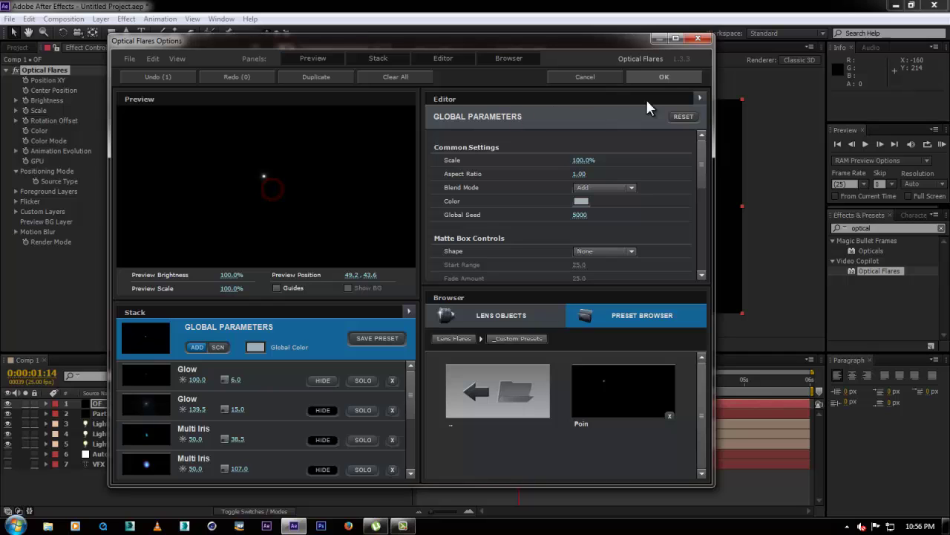
left_click(659, 76)
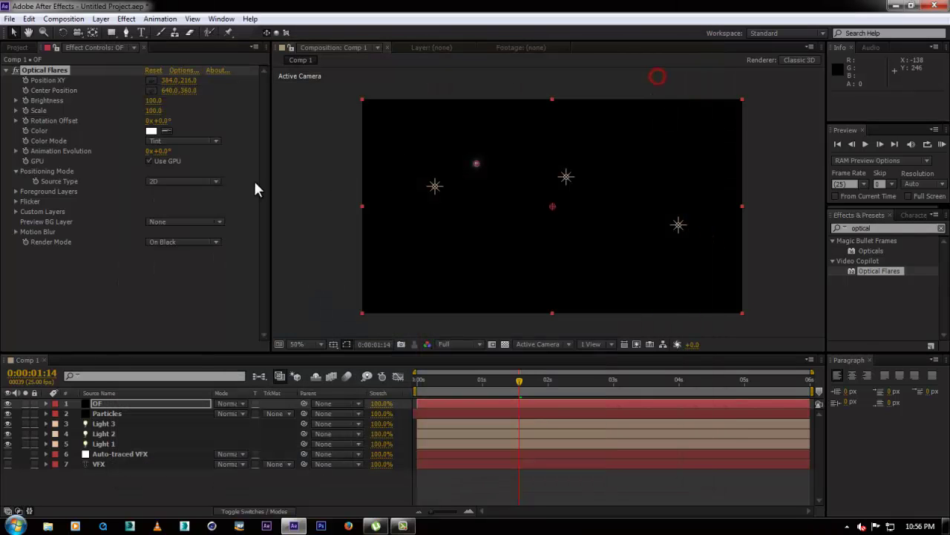
Step: Set the flare's Render Mode to On Transparent and the OF layer's blending mode to Add
left_click(180, 240)
left_click(185, 268)
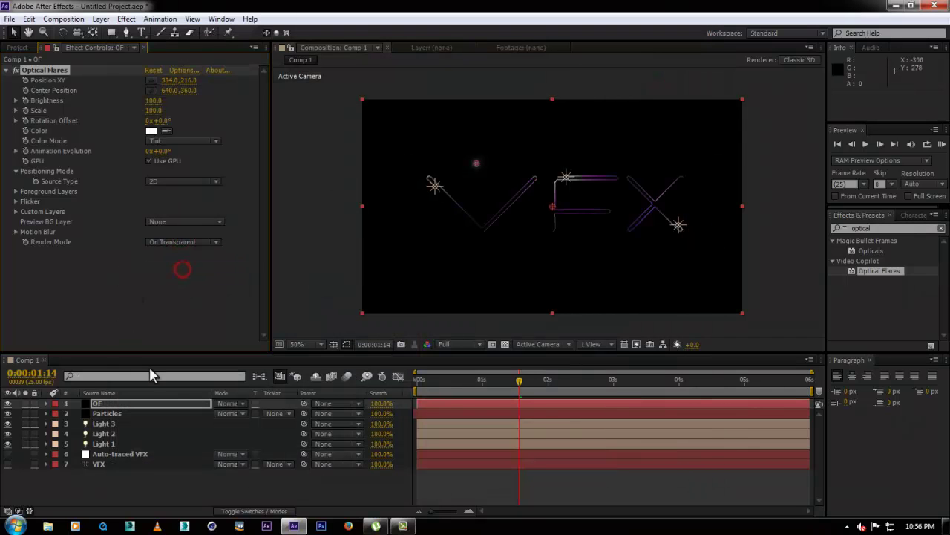
left_click(235, 403)
left_click(274, 186)
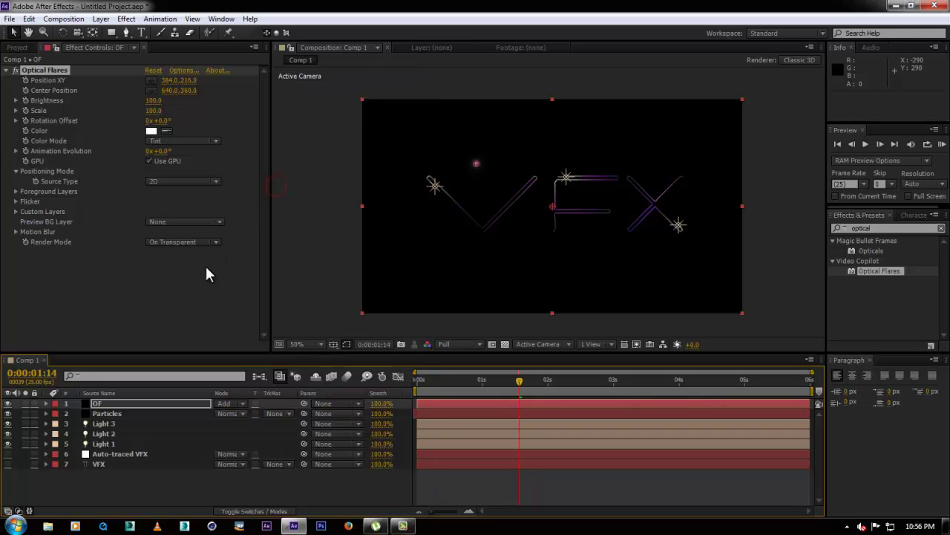
Step: Set the flare's Source Type to Track Lights and hide the layer controls in the composition view
left_click(172, 295)
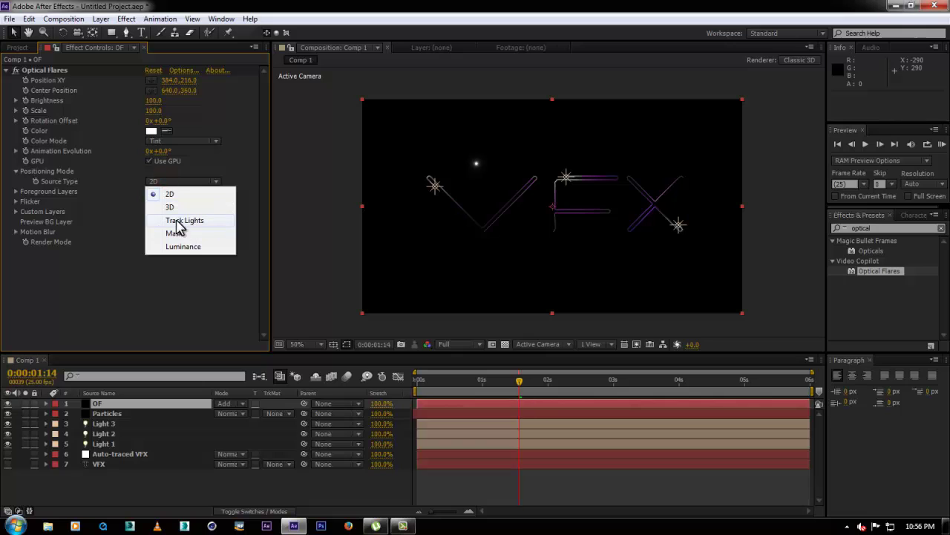
left_click(191, 220)
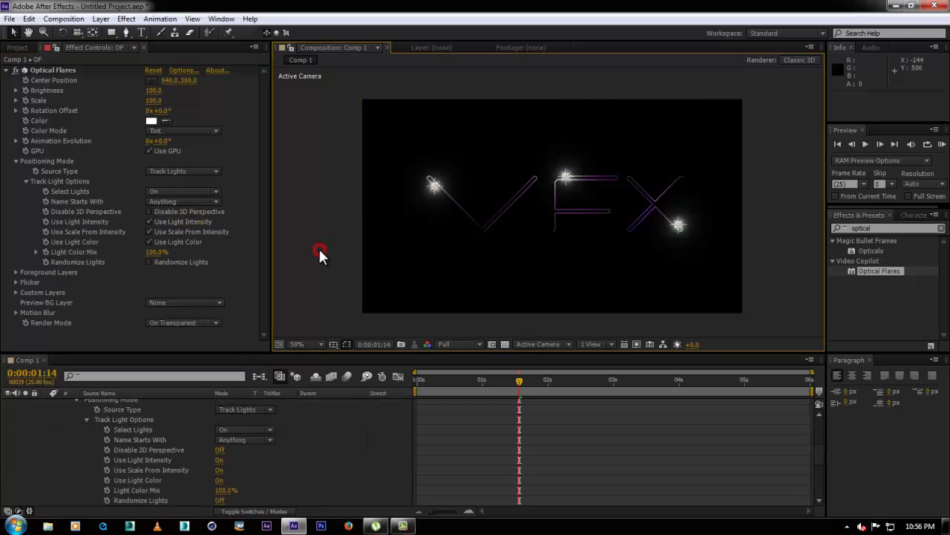
scroll(549, 195, "up", 2)
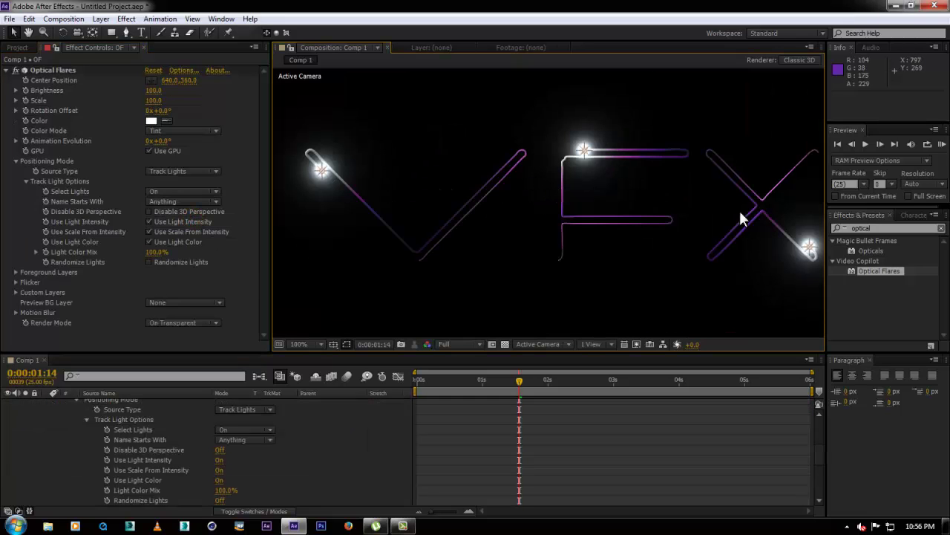
scroll(578, 268, "down", 2)
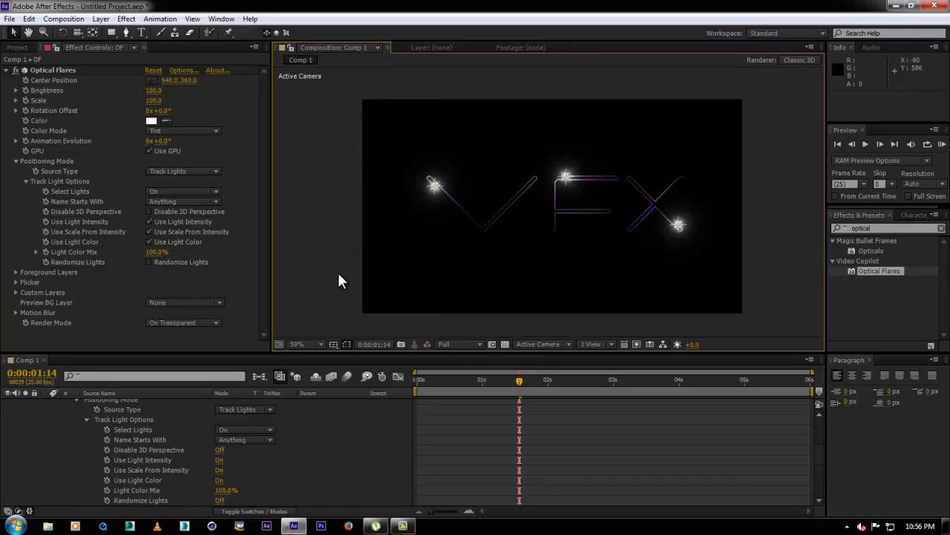
key("ctrl+shift+h")
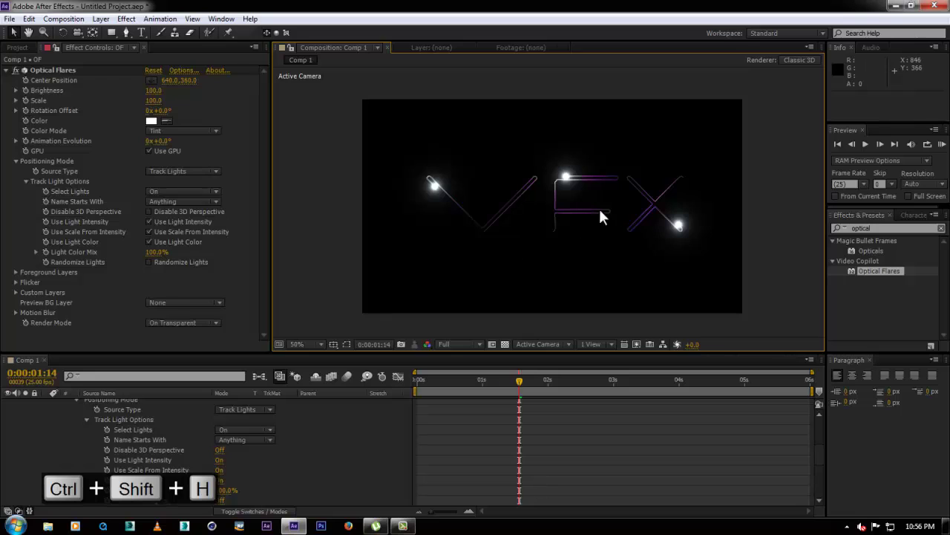
Step: Keyframe the flare's Brightness at 0:00:00:00 with a value of 0
left_click_drag(431, 381, 379, 377)
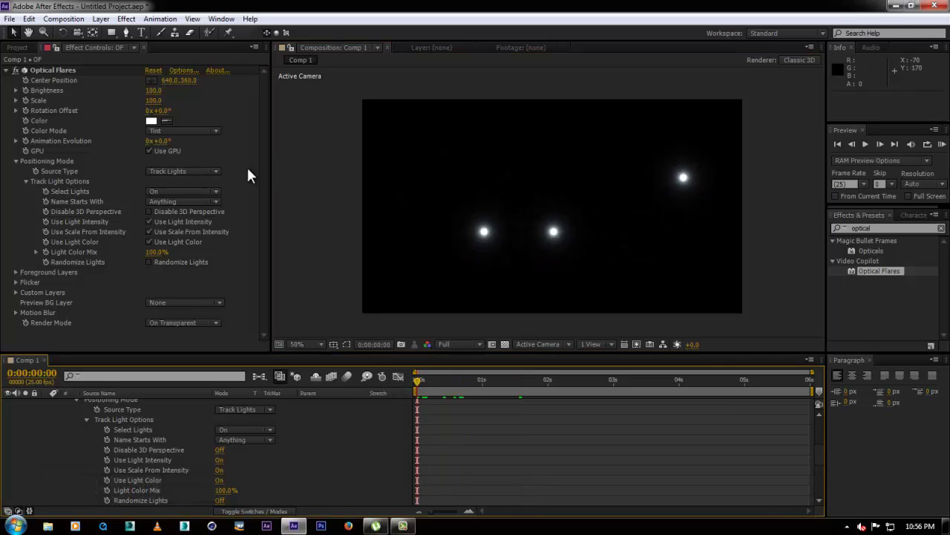
left_click(25, 90)
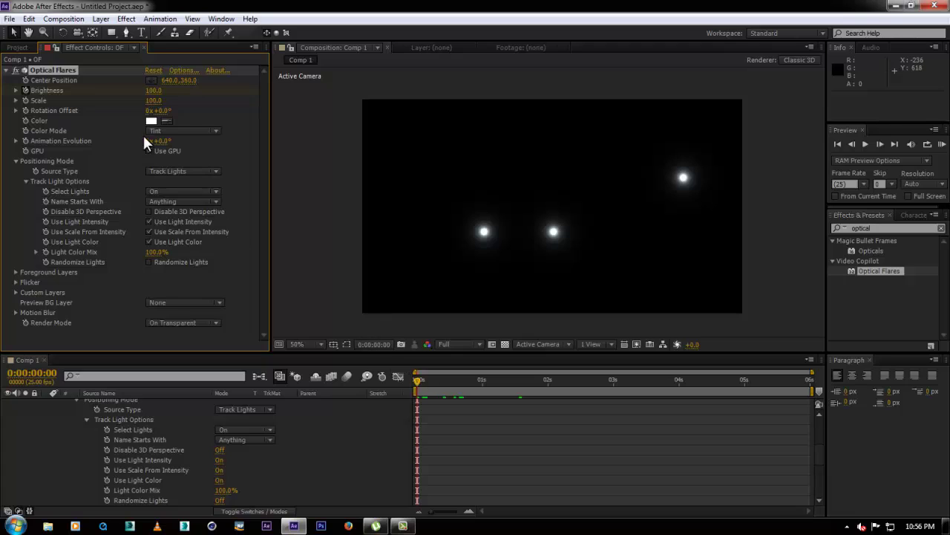
left_click(153, 89)
type("0")
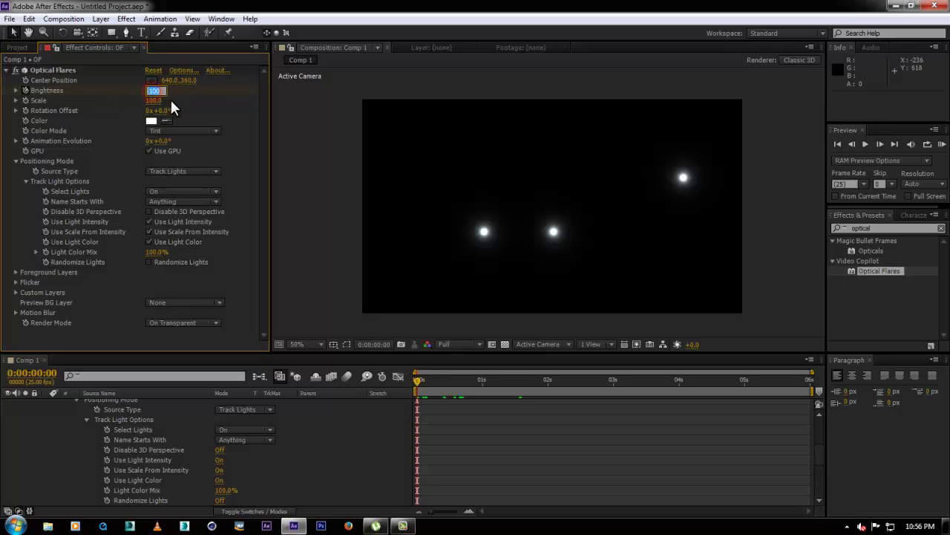
left_click(189, 101)
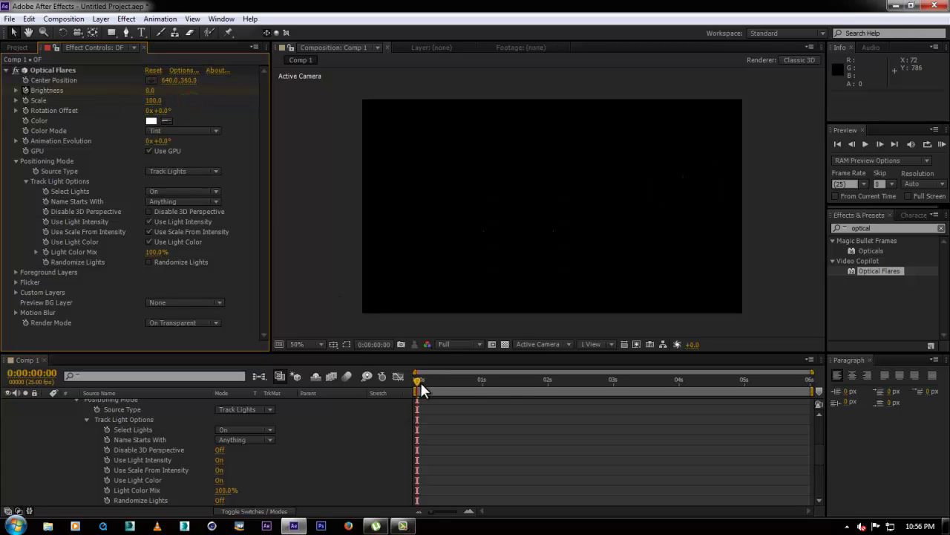
Step: Keyframe the flare's Brightness at 0:00:00:07 with a value of 80
left_click_drag(420, 382, 433, 383)
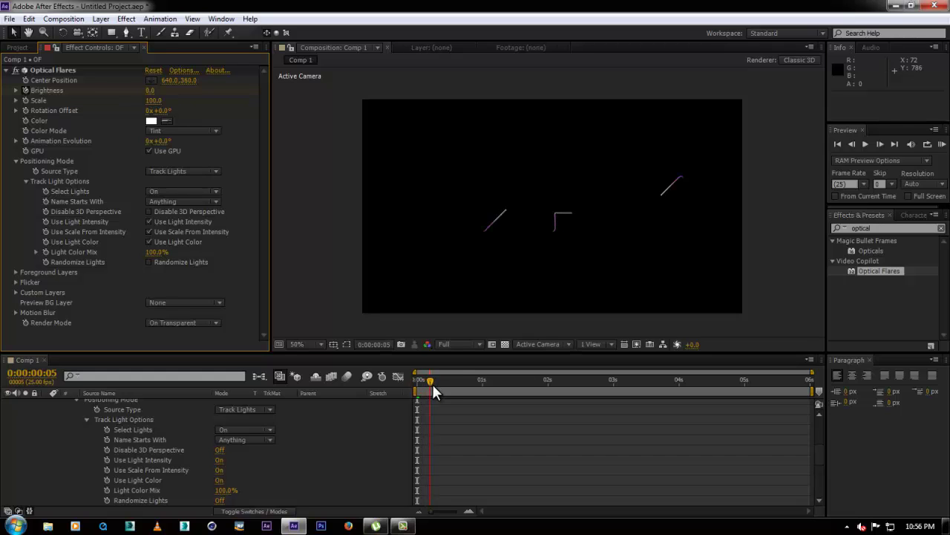
left_click(436, 384)
left_click(153, 92)
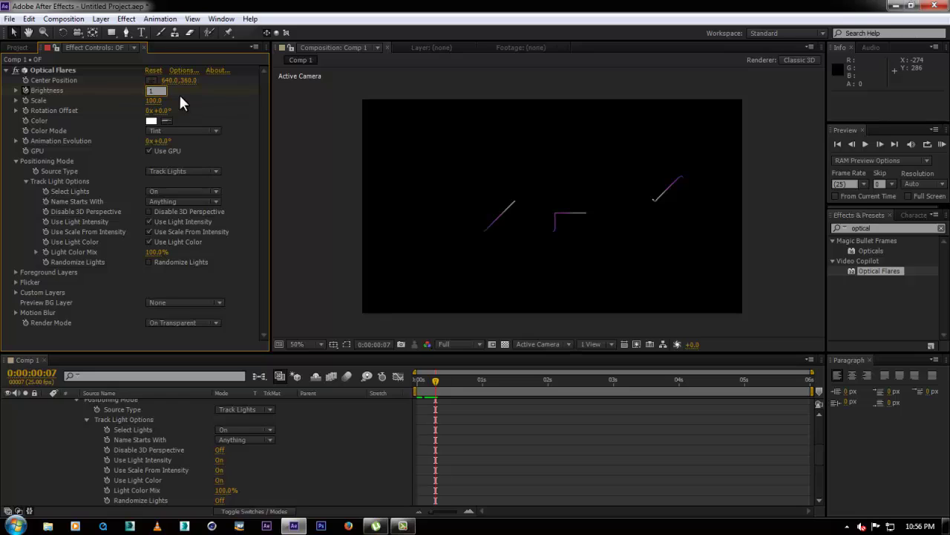
type("80")
key("Return")
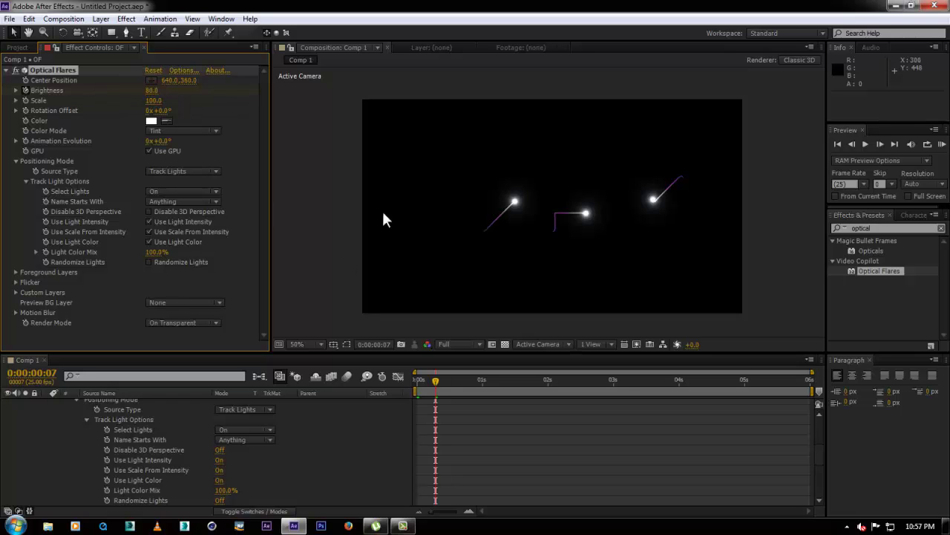
Step: Reduce the Optical Flares Scale on the OF layer to 60
left_click(153, 100)
type("75")
key("Return")
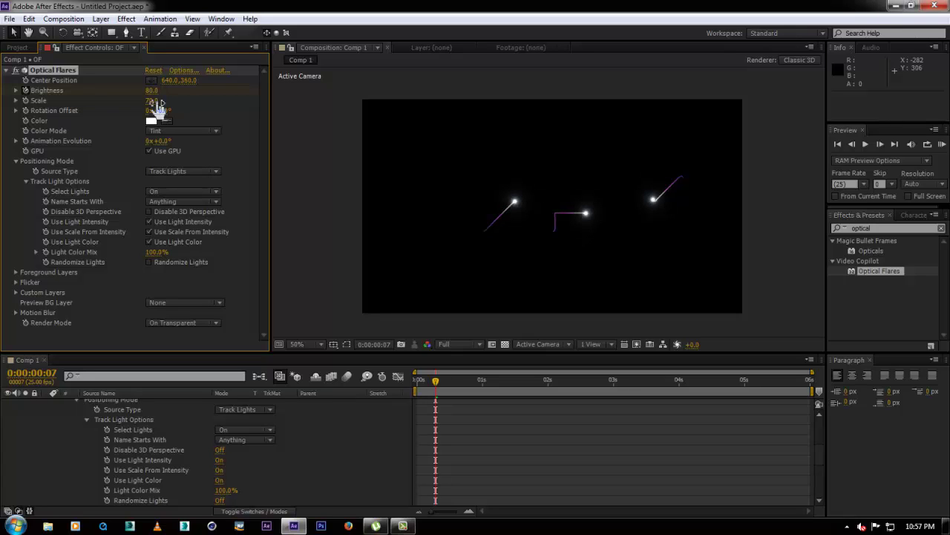
left_click(154, 101)
type("60")
key("Return")
Step: Keyframe the Particles layer's Opacity at 0:00:00:00 with a value of 0%
left_click_drag(433, 377, 407, 386)
scroll(28, 414, "up", 4)
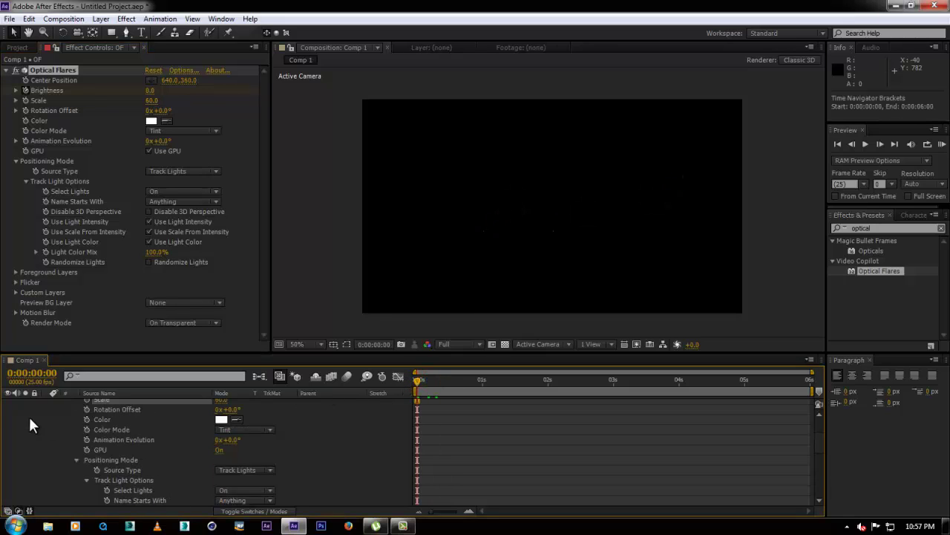
left_click(46, 403)
left_click(112, 413)
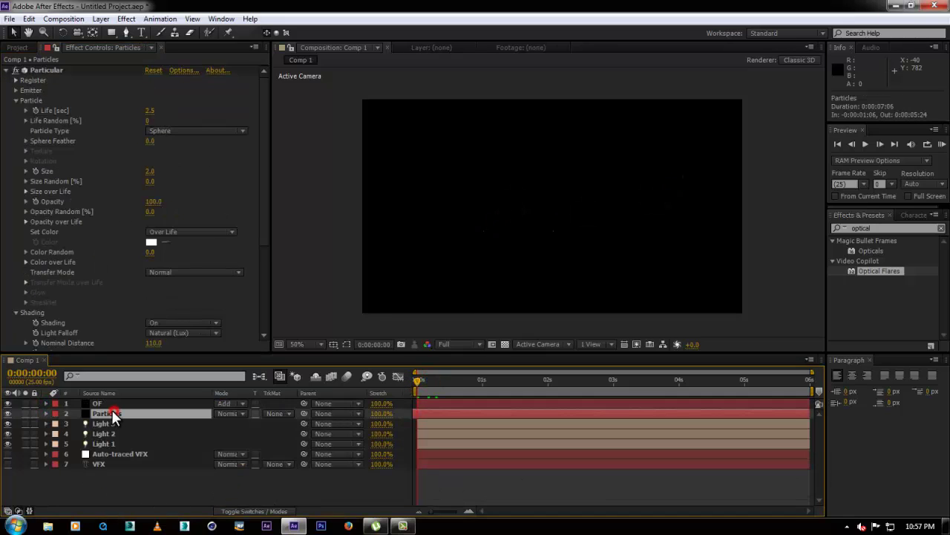
key("t")
left_click(75, 423)
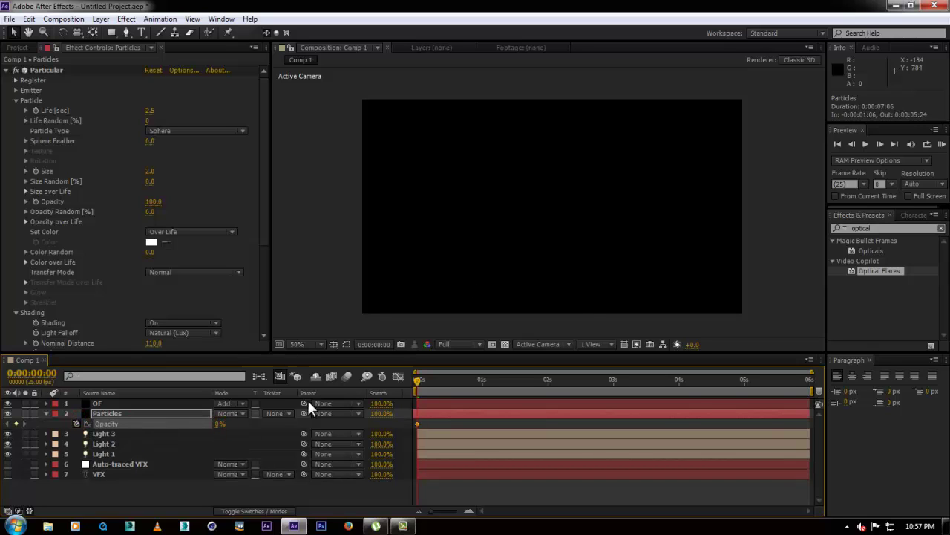
Step: Reveal the OF layer's keyframes and add a Particles Opacity keyframe of 0% at 0:00:00:07, aligned with the second Brightness keyframe
left_click(435, 403)
key("u")
left_click_drag(422, 381, 435, 379)
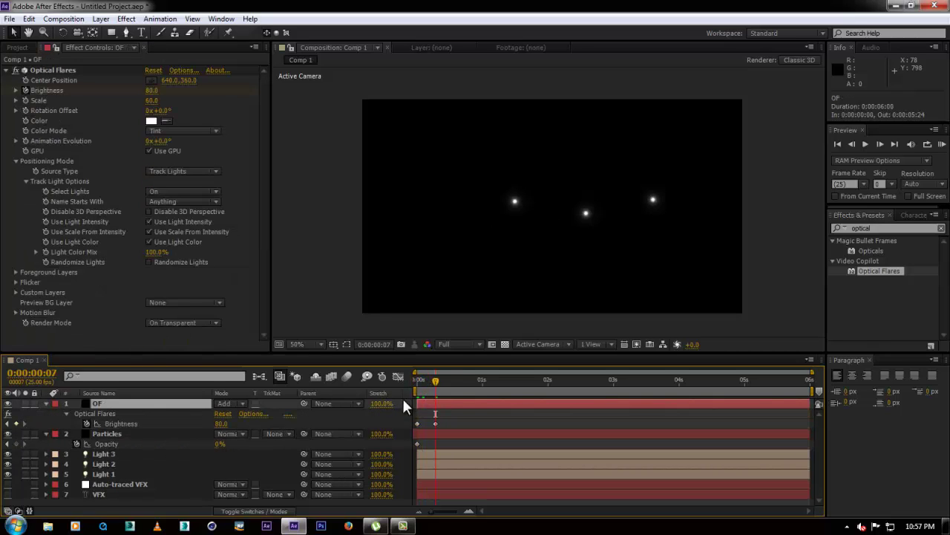
left_click(18, 443)
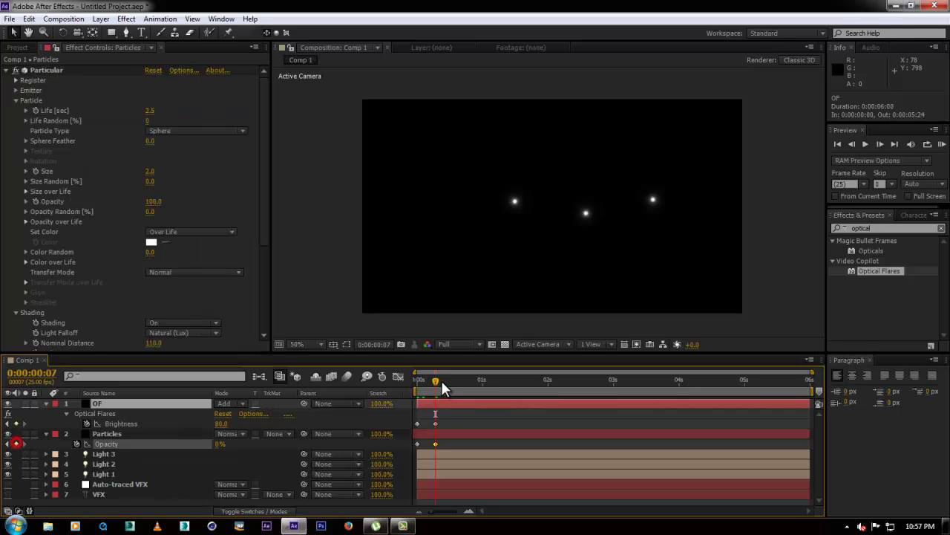
Step: Keyframe the Particles layer's Opacity at 0:00:00:13 with a value of 100%
left_click_drag(441, 380, 450, 381)
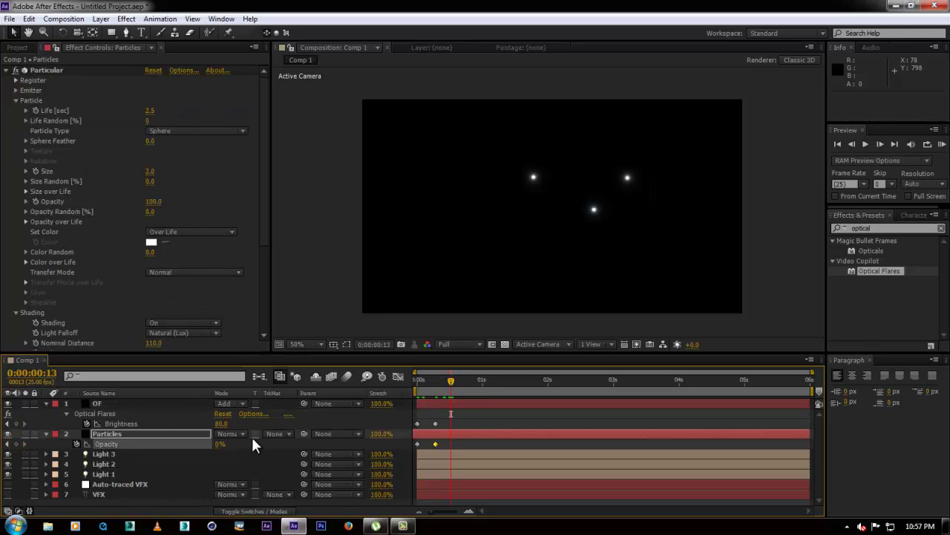
left_click(220, 449)
type("100")
key("Return")
Step: RAM-preview the composition from the first frame to check how the particle trails fade in behind the flares
left_click(416, 390)
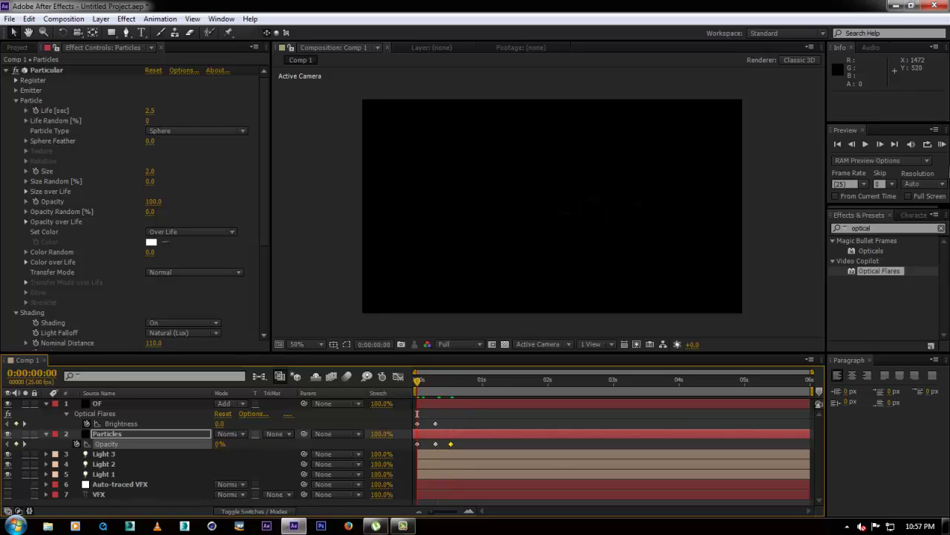
left_click(942, 144)
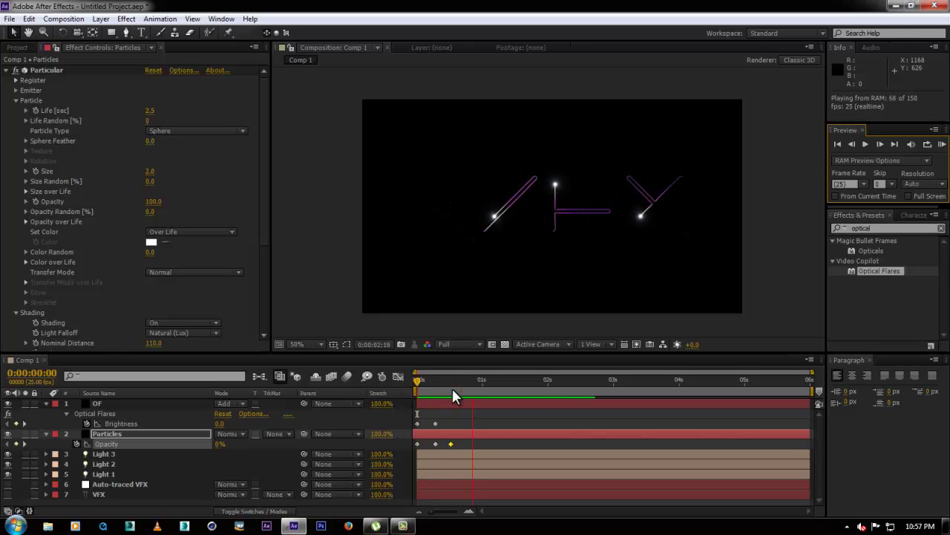
left_click(444, 388)
Step: Shift the last two Particles Opacity keyframes earlier, to 0:00:00:04 and 0:00:00:10
left_click_drag(420, 393, 444, 386)
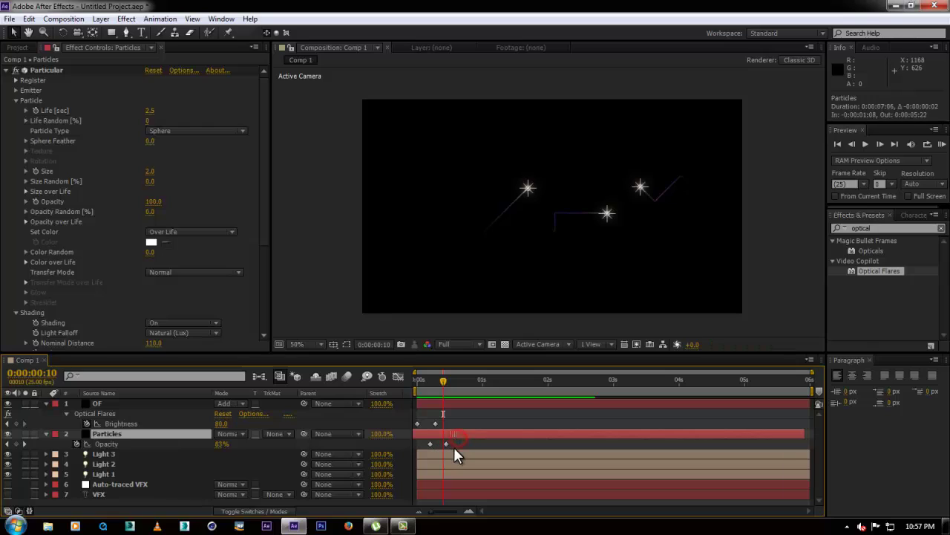
left_click(462, 442)
left_click(436, 443)
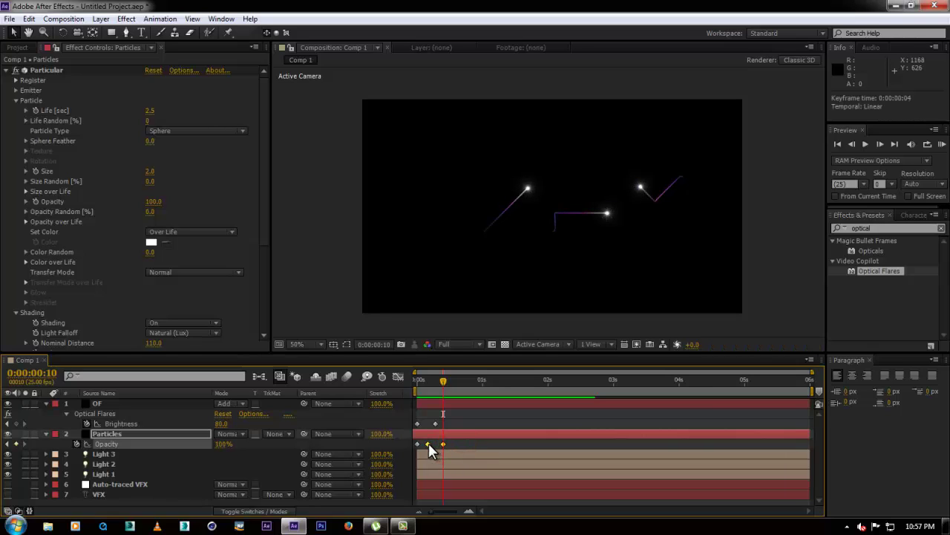
left_click(458, 444)
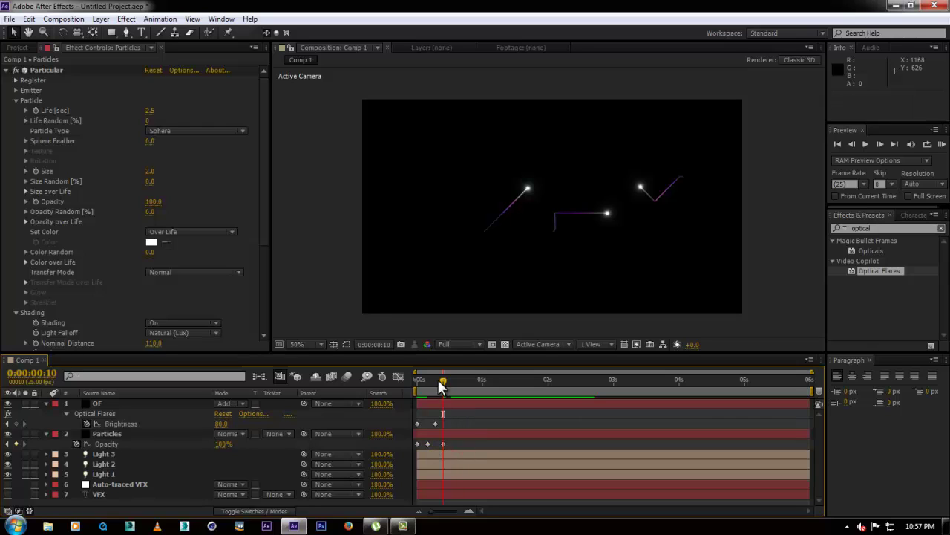
Step: Replay the animation from the start to check the retimed Opacity fade of the trails
left_click_drag(442, 381, 416, 382)
key("KP_0")
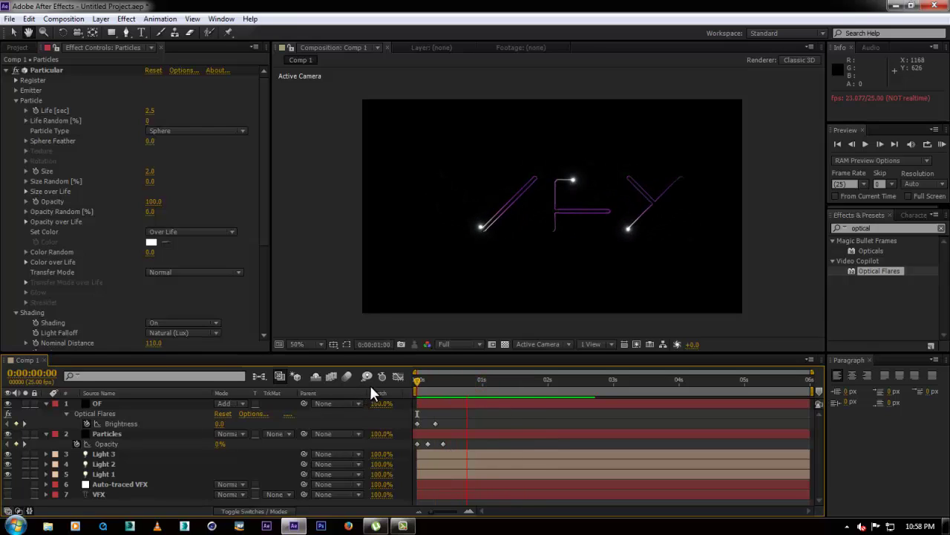
key("space")
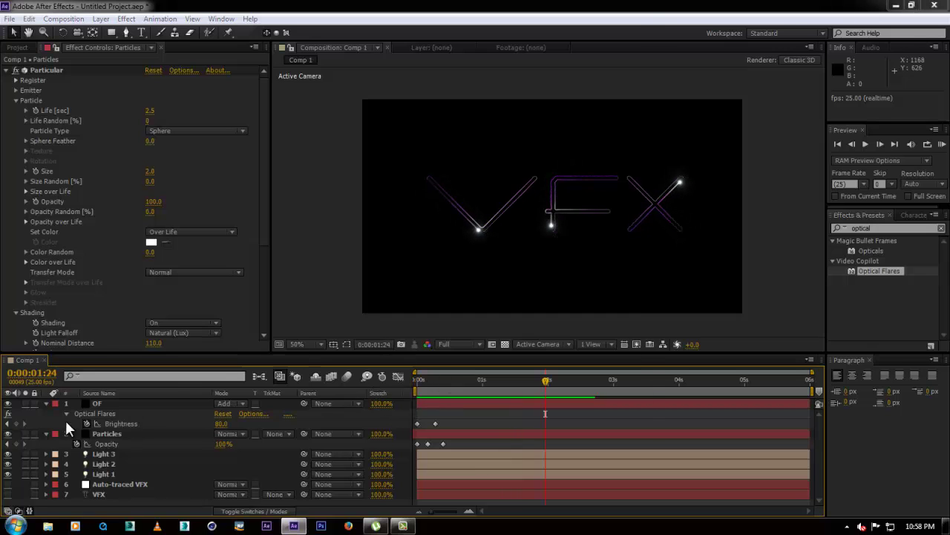
Step: Collapse the OF and Particles layers' properties and hide the OF layer
key("ctrl+s")
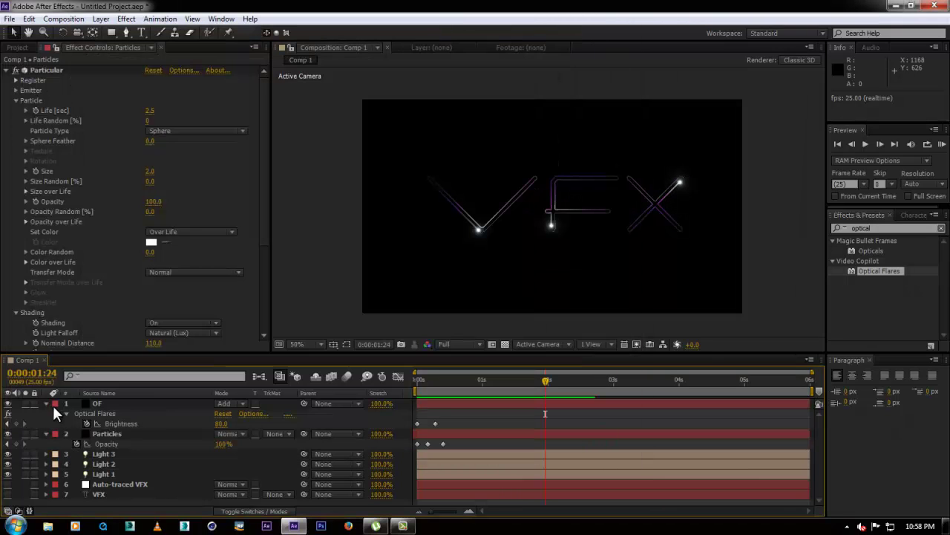
left_click(46, 403)
left_click(46, 413)
left_click(96, 403)
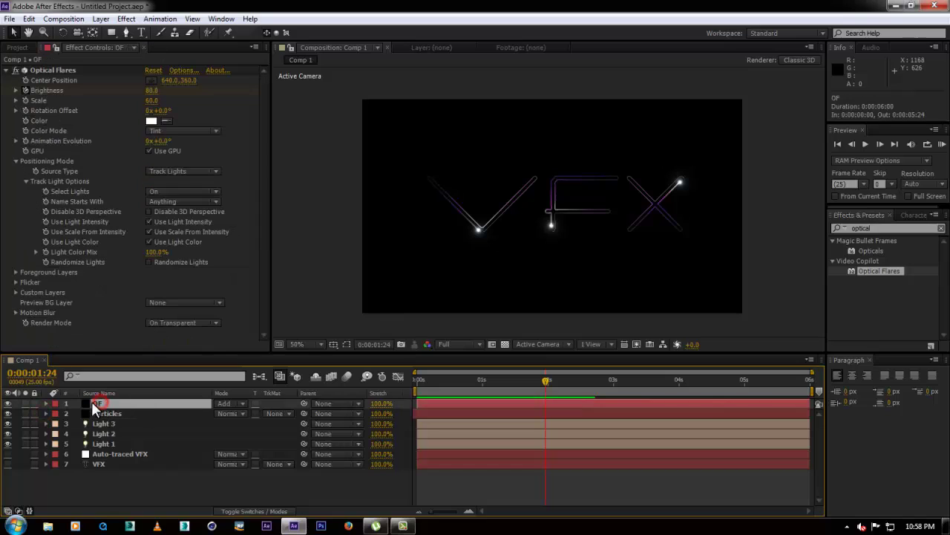
left_click(8, 403)
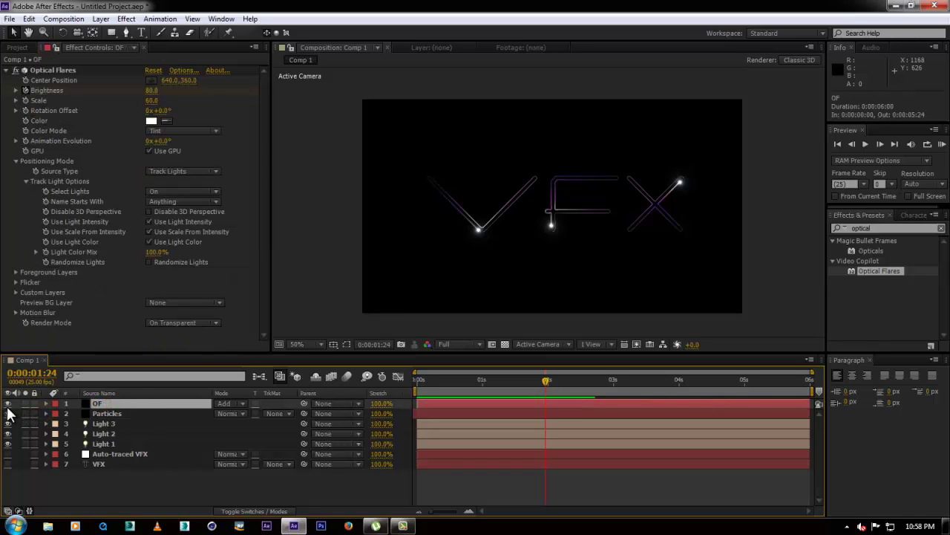
Step: Create a new comp-size black solid named LUX
left_click(123, 470)
key("ctrl+y")
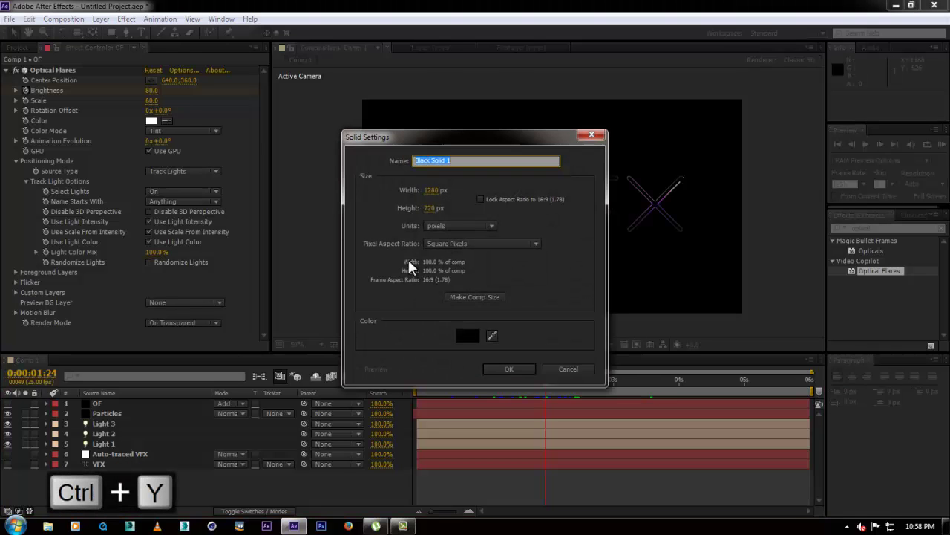
type("LUX")
key("Return")
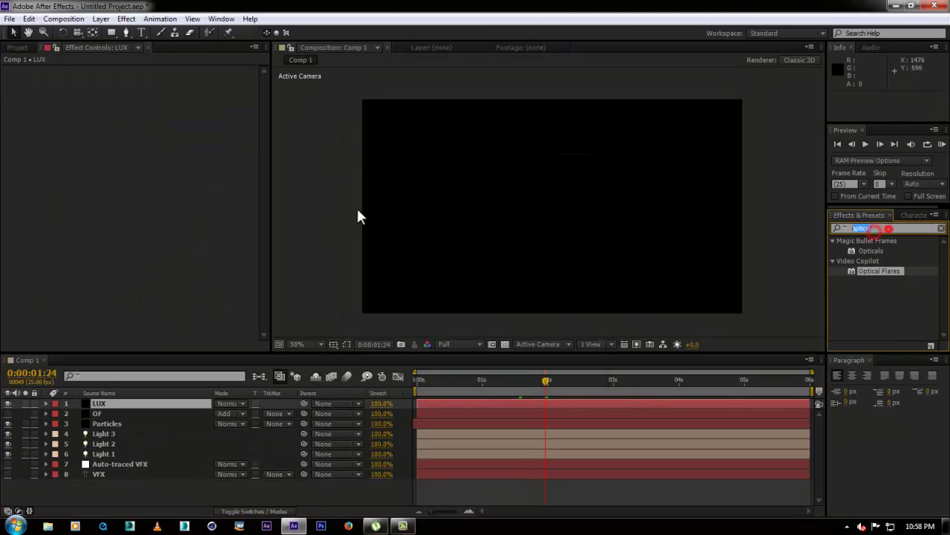
Step: Replace the effects search term with lux and look for the Trapcode Lux effect
key("BackSpace")
key("BackSpace")
key("BackSpace")
key("BackSpace")
key("BackSpace")
key("BackSpace")
key("BackSpace")
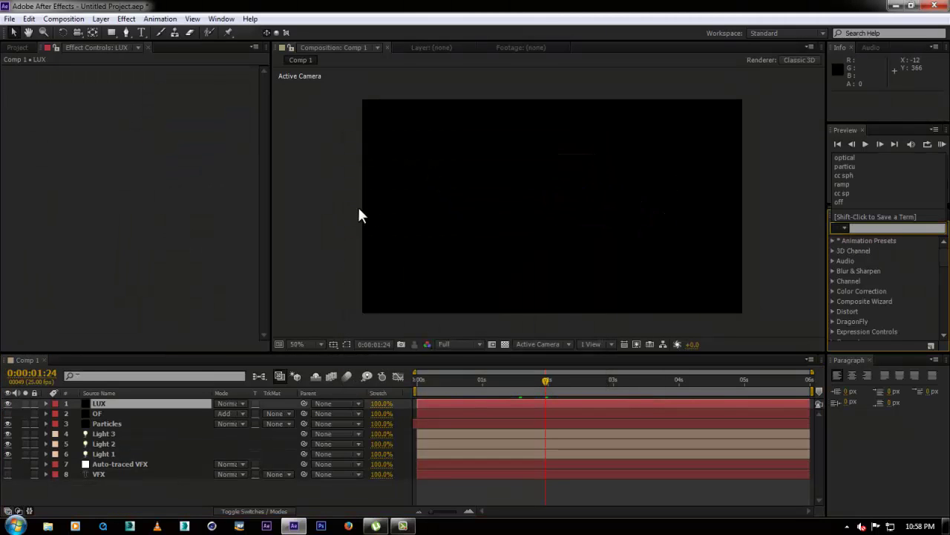
type("lux")
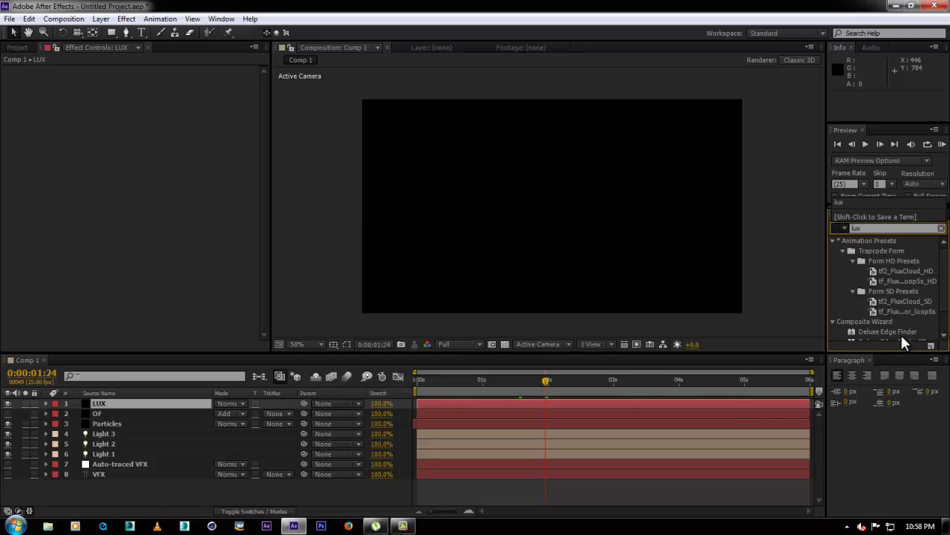
scroll(857, 312, "down", 2)
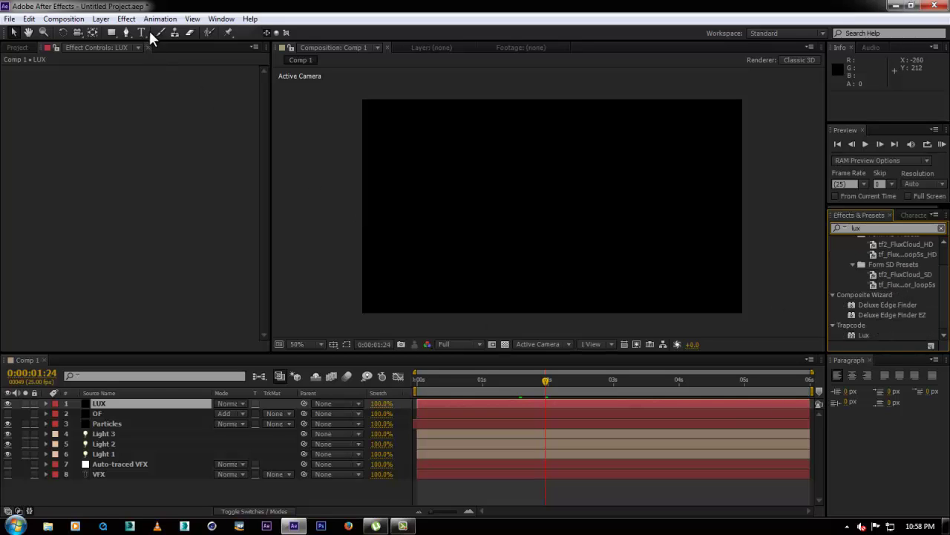
Step: Apply the Trapcode Lux effect to the LUX layer
left_click_drag(110, 420, 113, 399)
key("ctrl+z")
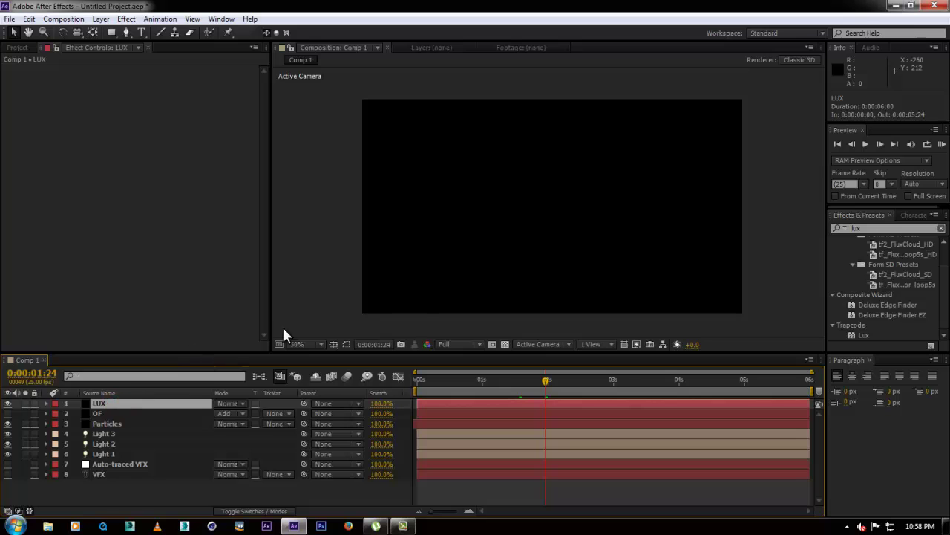
left_click(126, 19)
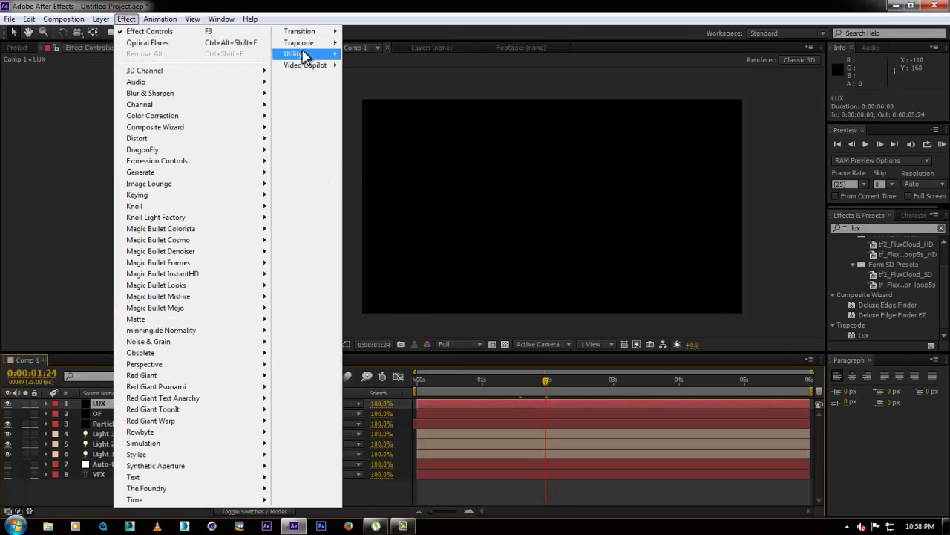
mouse_move(297, 49)
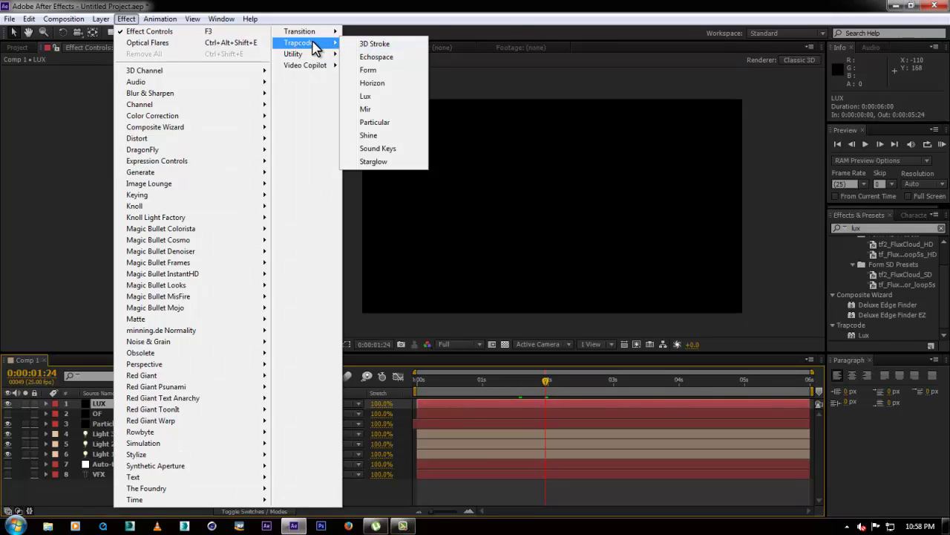
left_click(374, 98)
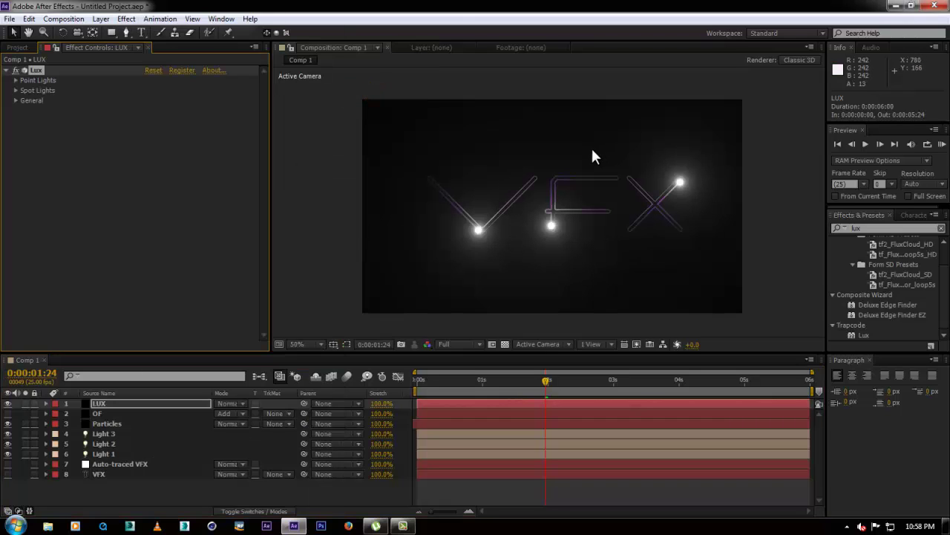
Step: Set the Intensity of Lux's Point Lights to 37
left_click(16, 80)
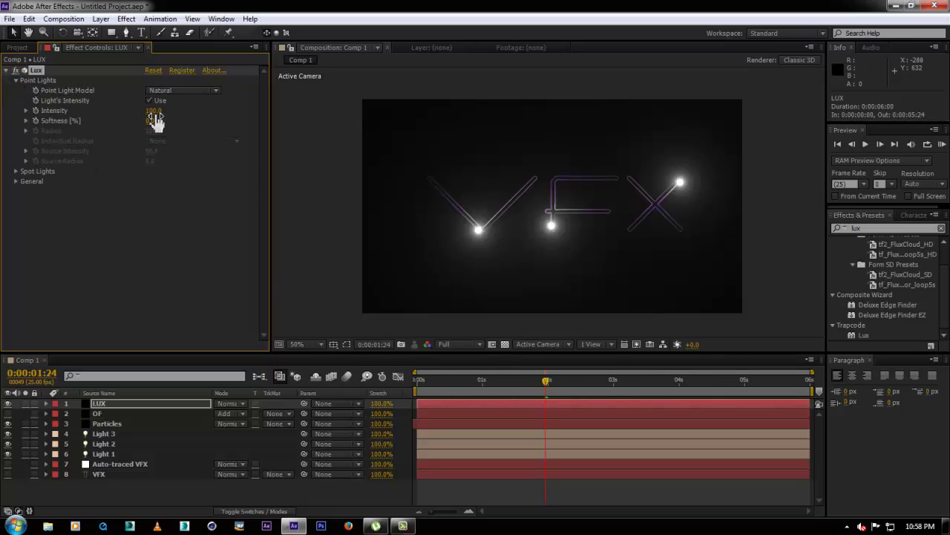
left_click_drag(147, 113, 113, 113)
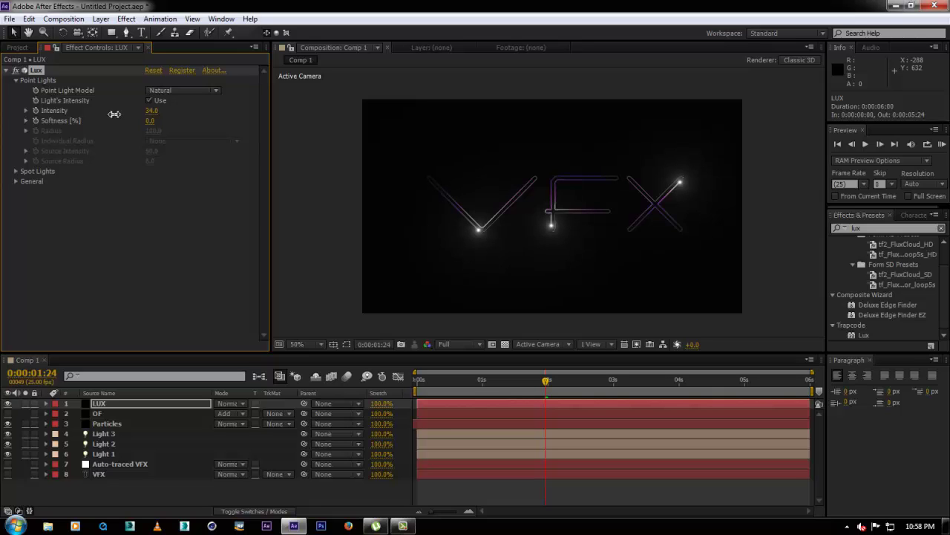
mouse_move(116, 115)
left_mouse_down()
mouse_move(202, 121)
mouse_move(110, 124)
left_mouse_up()
Step: Try the Distance model for Lux's Spot Lights, switch back to Natural and collapse the group
left_click(16, 171)
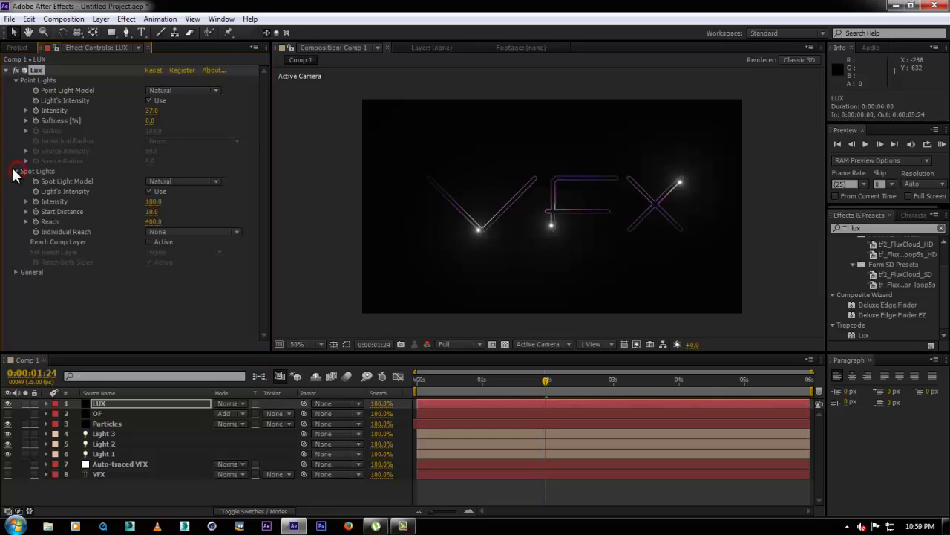
left_click(202, 181)
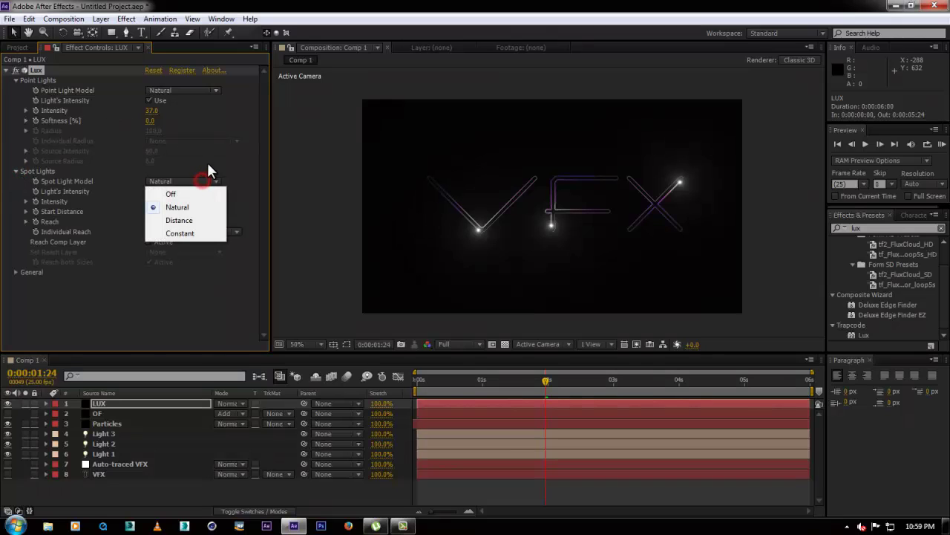
left_click(186, 221)
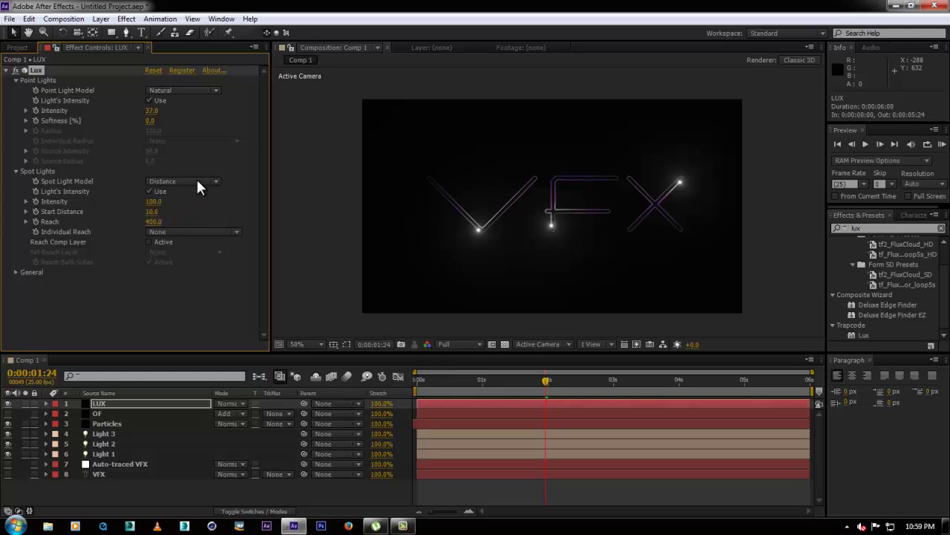
left_click(199, 187)
left_click(167, 204)
left_click(15, 171)
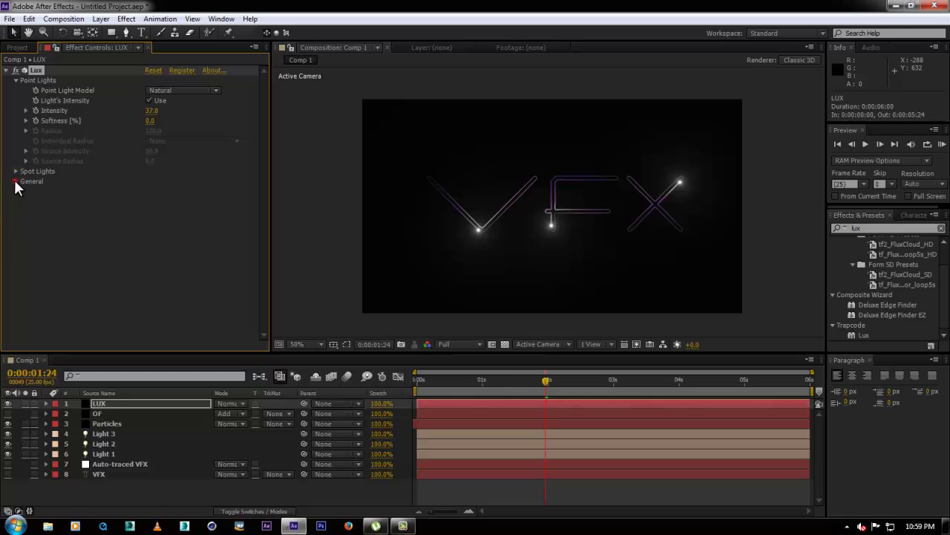
Step: Collapse the Lux effect's settings, view the glows at 100% and compare the composition with the LUX layer hidden and shown
left_click(16, 182)
left_click(16, 181)
left_click(7, 70)
key("period")
left_click_drag(607, 248, 567, 240)
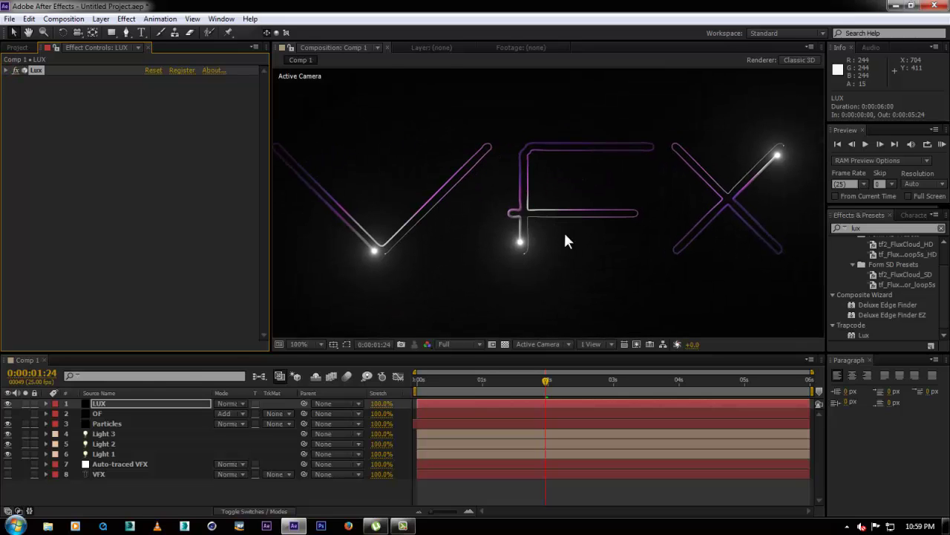
left_click(8, 413)
left_click(8, 413)
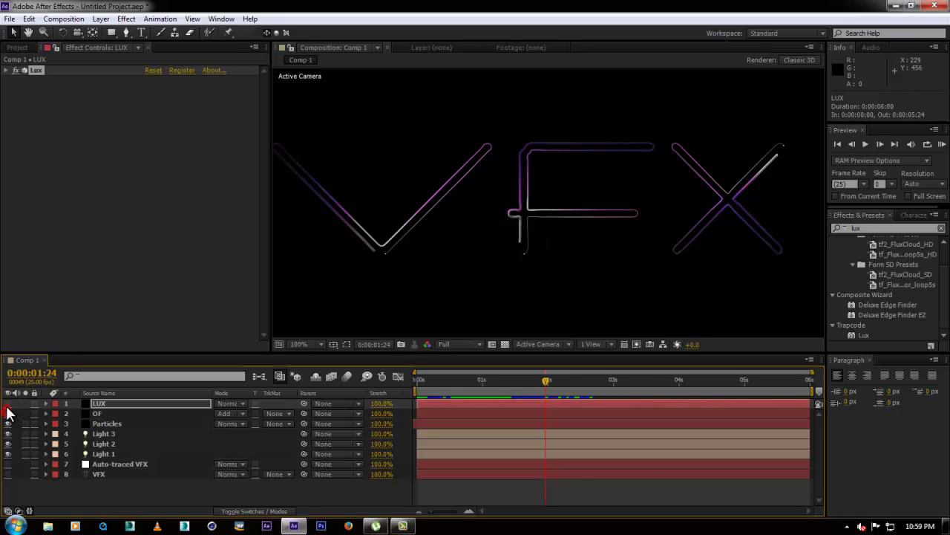
scroll(522, 279, "down", 2)
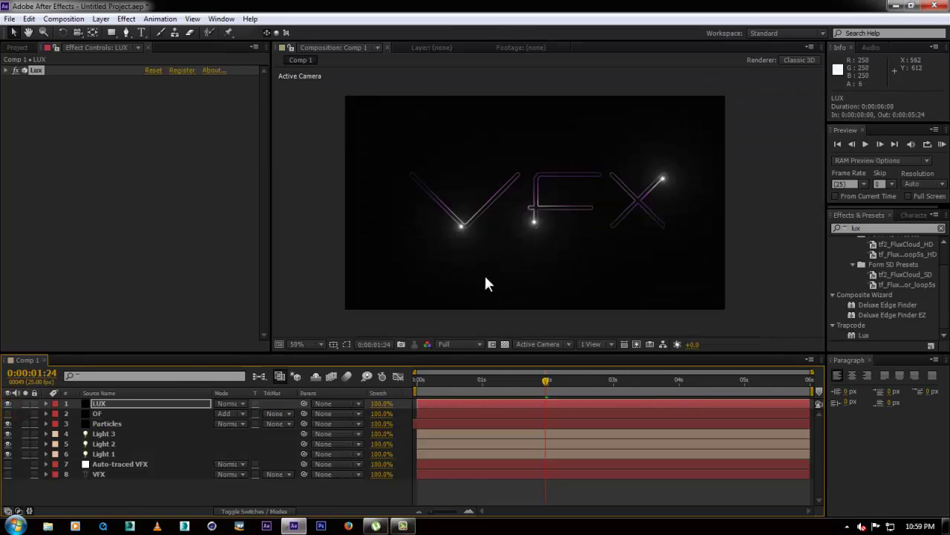
Step: Keyframe the LUX layer's opacity at the start of the composition so that the layer is fully transparent there
left_click(424, 377)
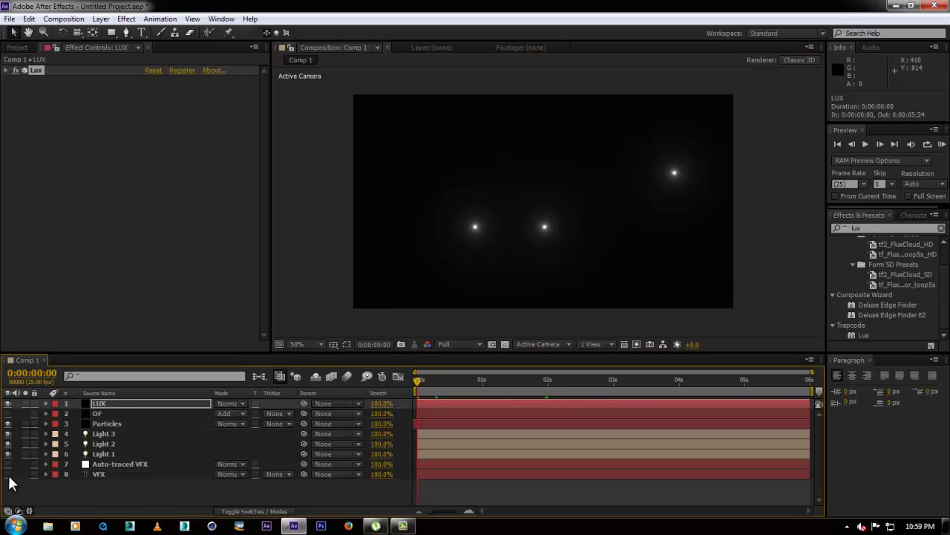
left_click(110, 401)
key("t")
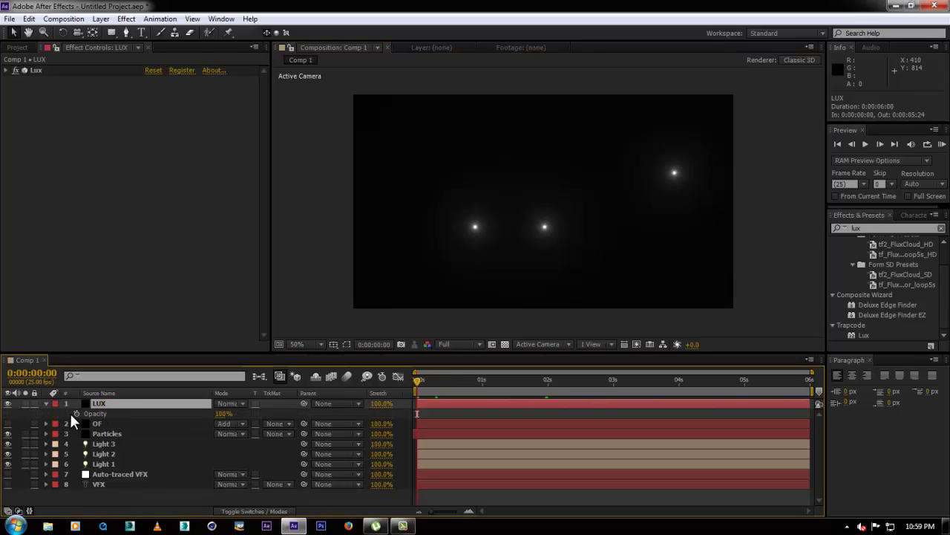
left_click(76, 413)
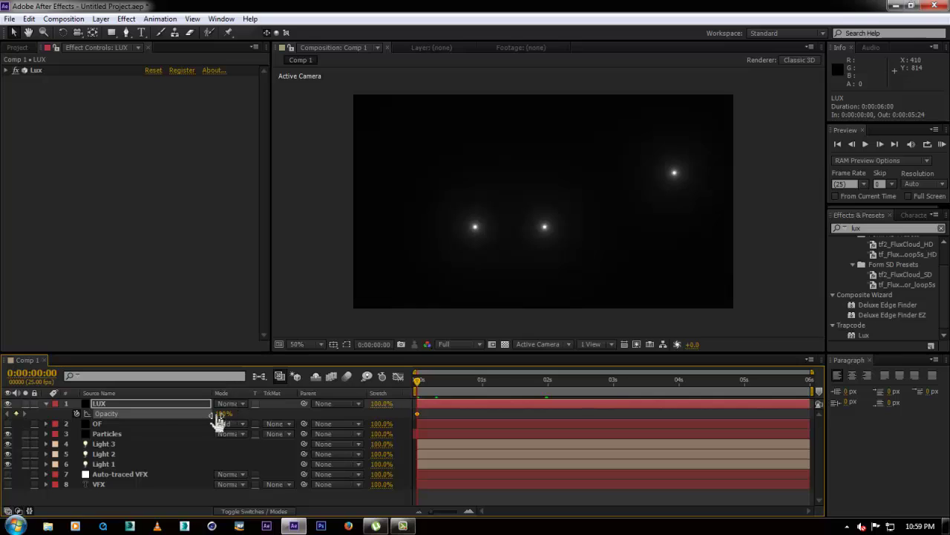
left_click_drag(219, 419, 171, 420)
Step: Add a 100% opacity keyframe to the LUX layer at 0:00:00:07, in line with the OF layer's second Brightness keyframe
left_click_drag(426, 377, 436, 384)
left_click(437, 425)
key("u")
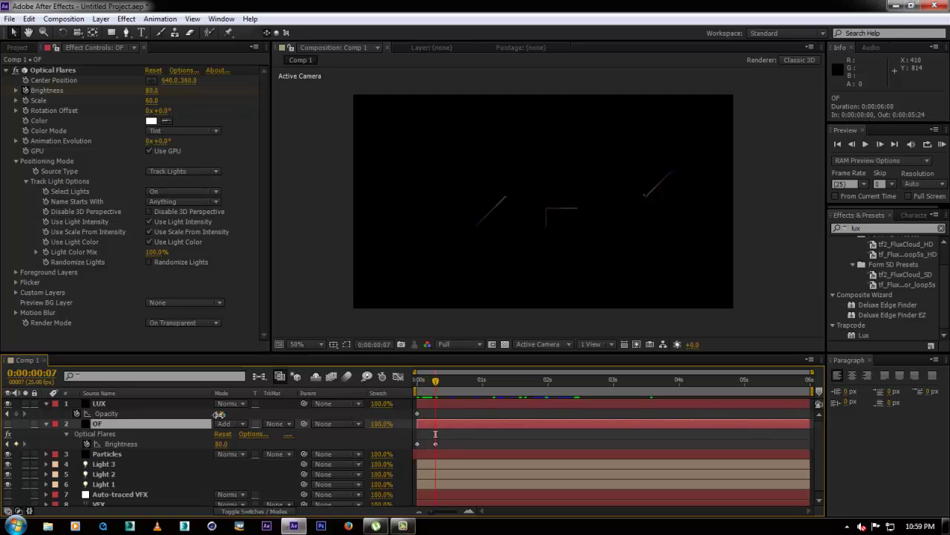
left_click(219, 414)
type("100")
key("Return")
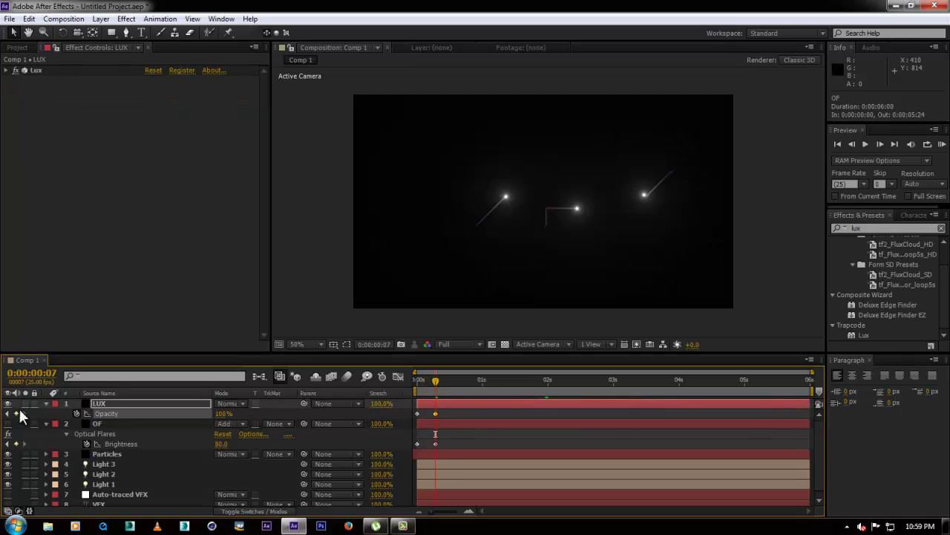
left_click(45, 404)
left_click(45, 413)
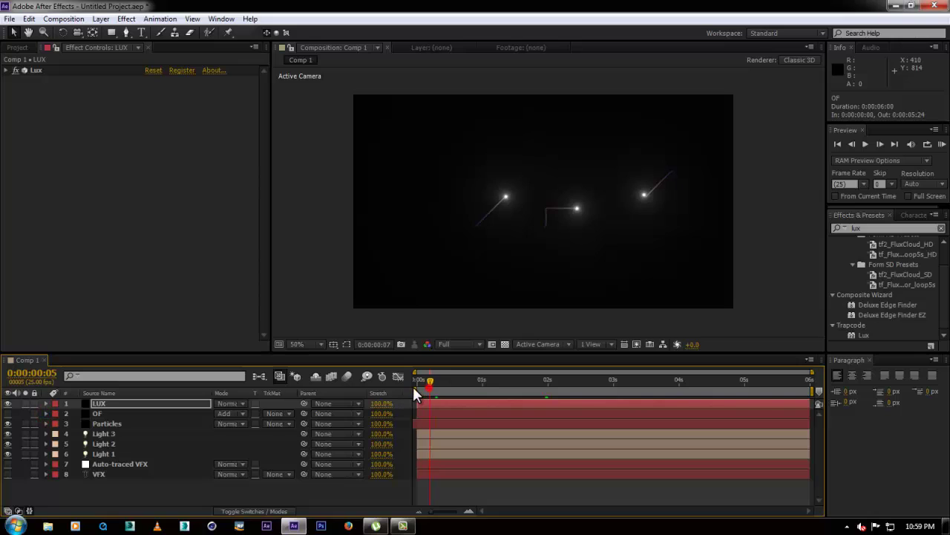
Step: Turn on the visibility of the VFX text layer and preview it with the light trails from the start
left_click(412, 385)
mouse_move(410, 384)
left_mouse_down()
mouse_move(452, 382)
mouse_move(415, 386)
left_mouse_up()
left_click(67, 493)
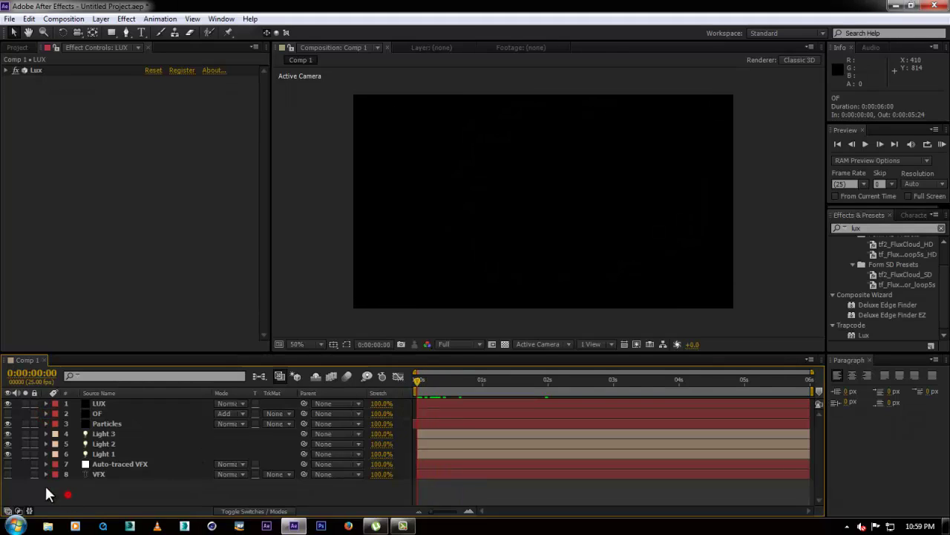
left_click(131, 473)
left_click(8, 474)
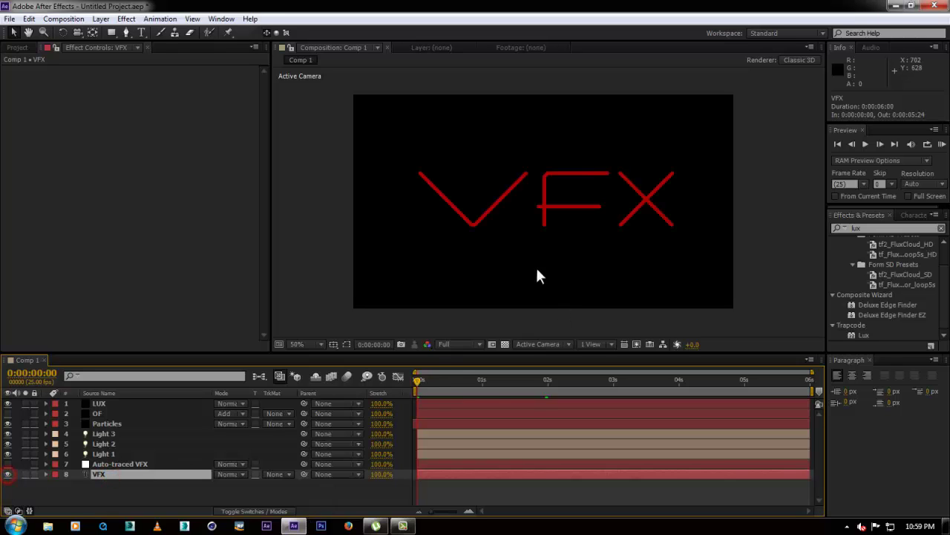
key("space")
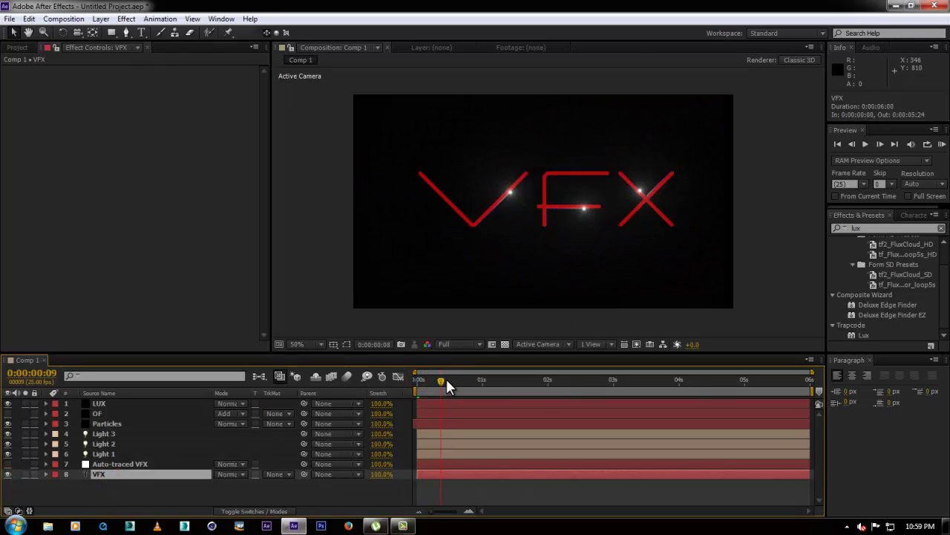
left_click_drag(422, 378, 392, 377)
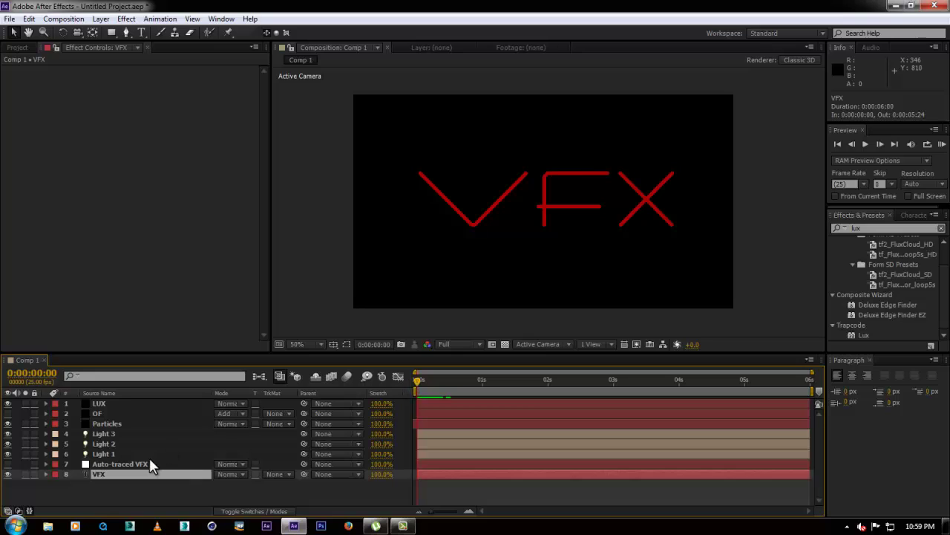
Step: Add 0% opacity keyframes to the VFX text layer at the start of the composition and at 0:00:02:03
key("t")
left_click(77, 484)
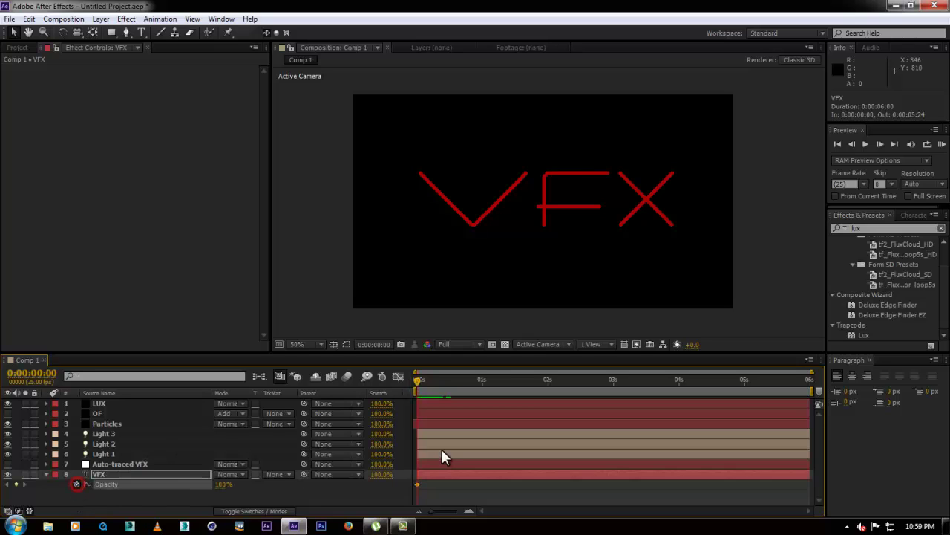
left_click_drag(220, 485, 43, 493)
left_click_drag(430, 384, 554, 387)
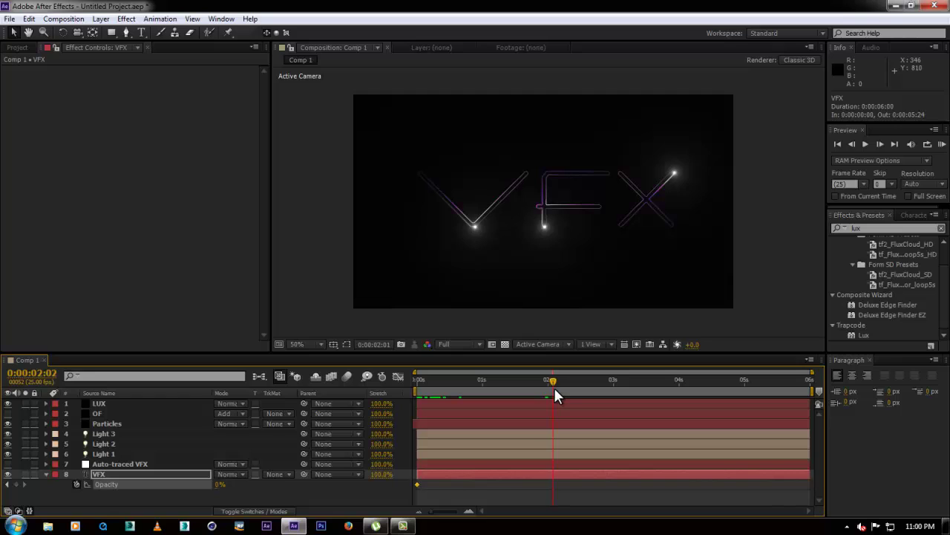
left_click(16, 484)
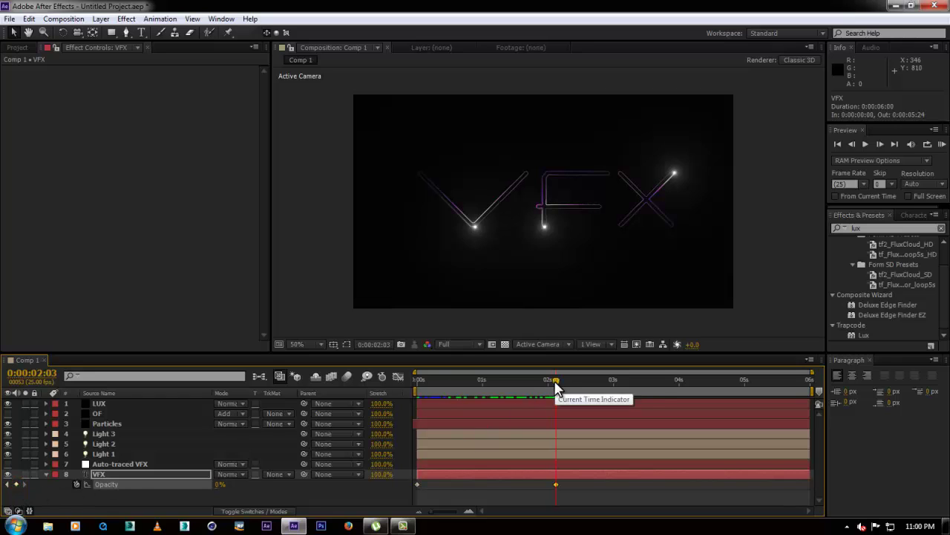
Step: Move the VFX layer's second opacity keyframe to 0:00:02:10 and add a 100% opacity keyframe at 0:00:03:03
left_click_drag(558, 381, 615, 381)
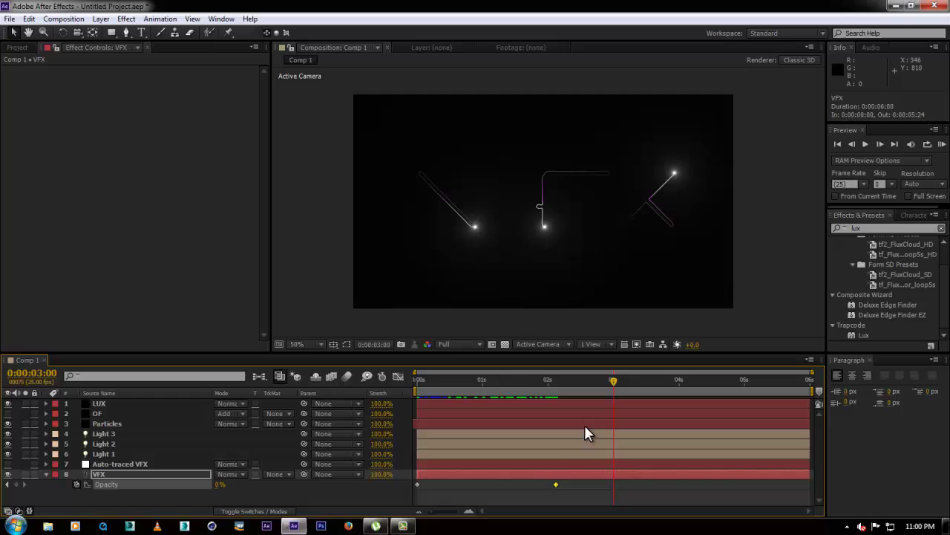
left_click(558, 485)
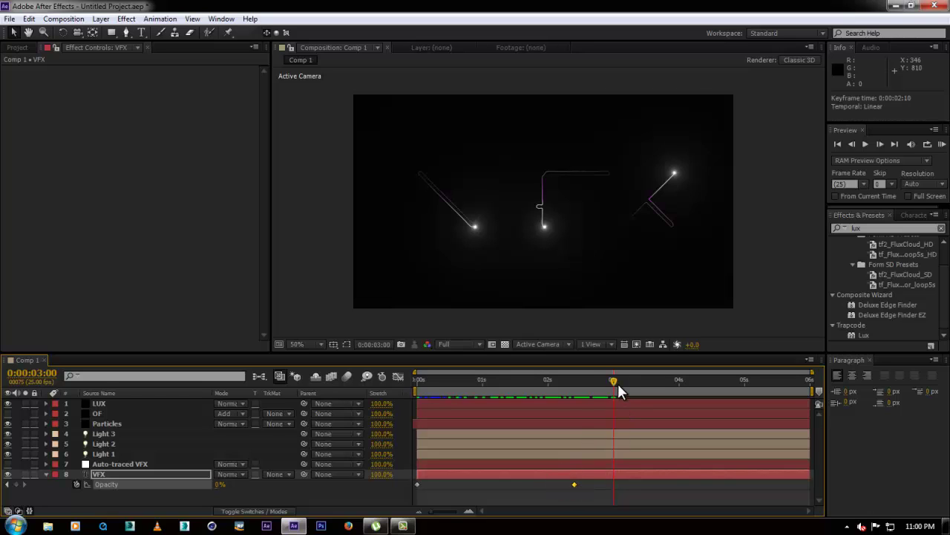
left_click(219, 484)
type("100")
key("Return")
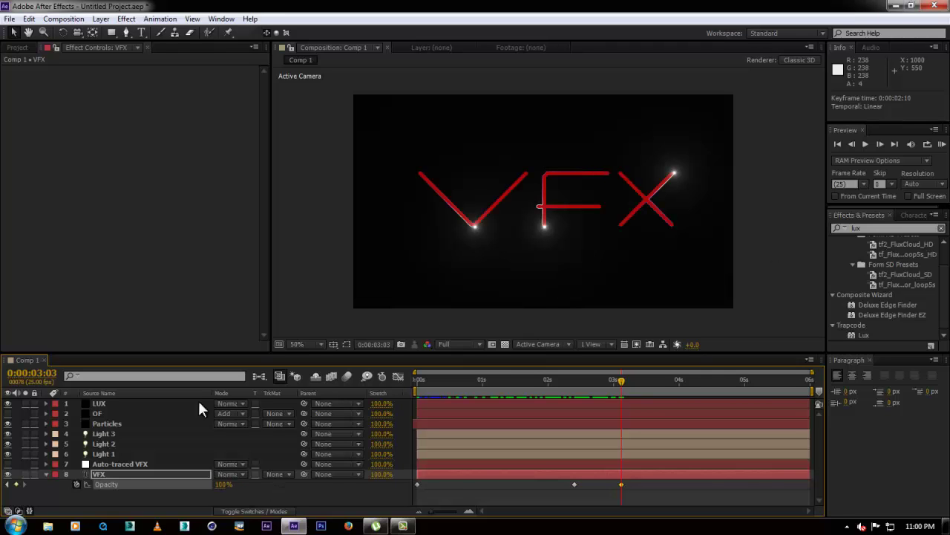
Step: Change the VFX text's fill color to purple AC2CEE
left_click(103, 474)
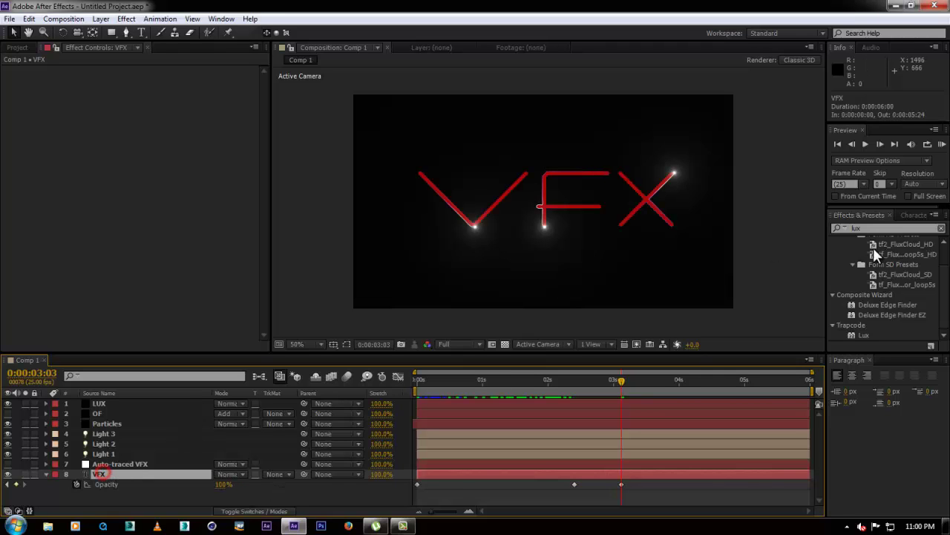
left_click(915, 215)
left_click(930, 236)
left_click_drag(257, 287, 377, 302)
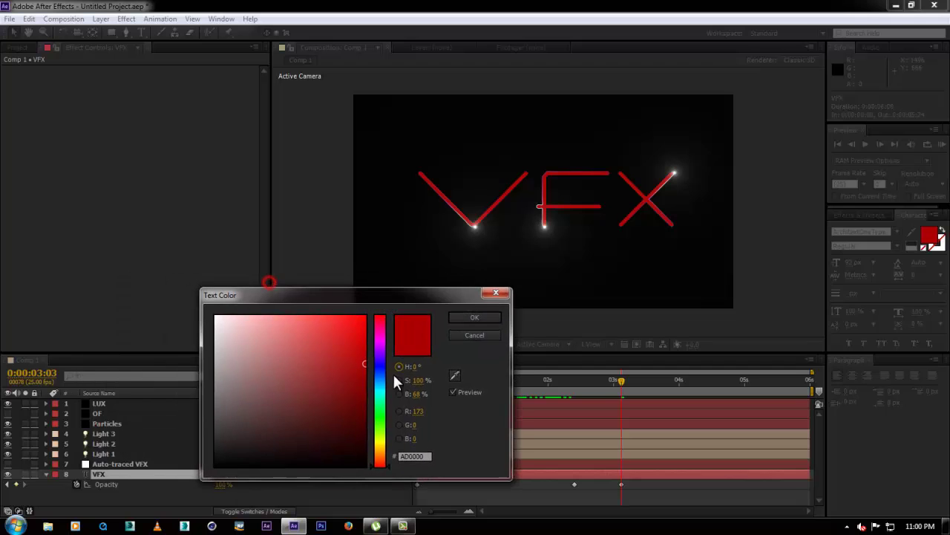
left_click_drag(381, 376, 382, 346)
left_click(346, 325)
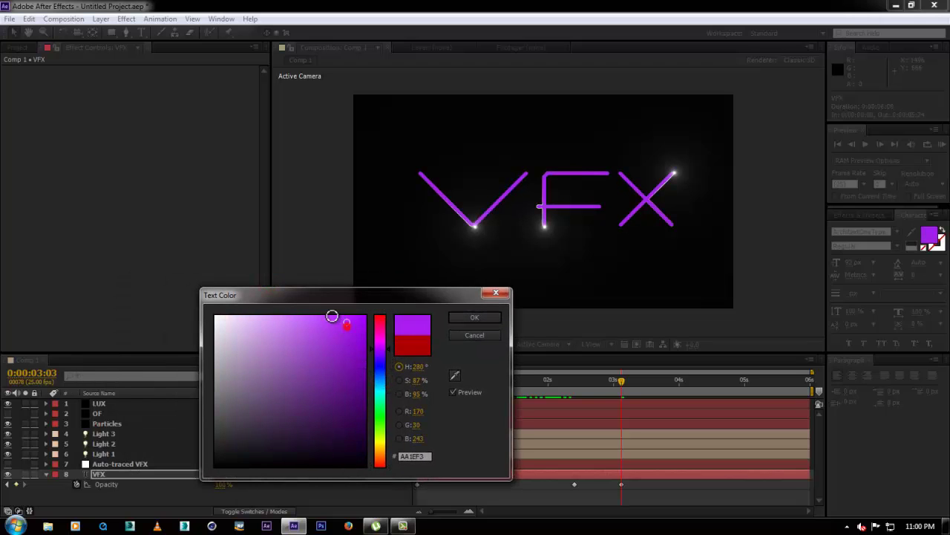
left_click_drag(332, 317, 337, 325)
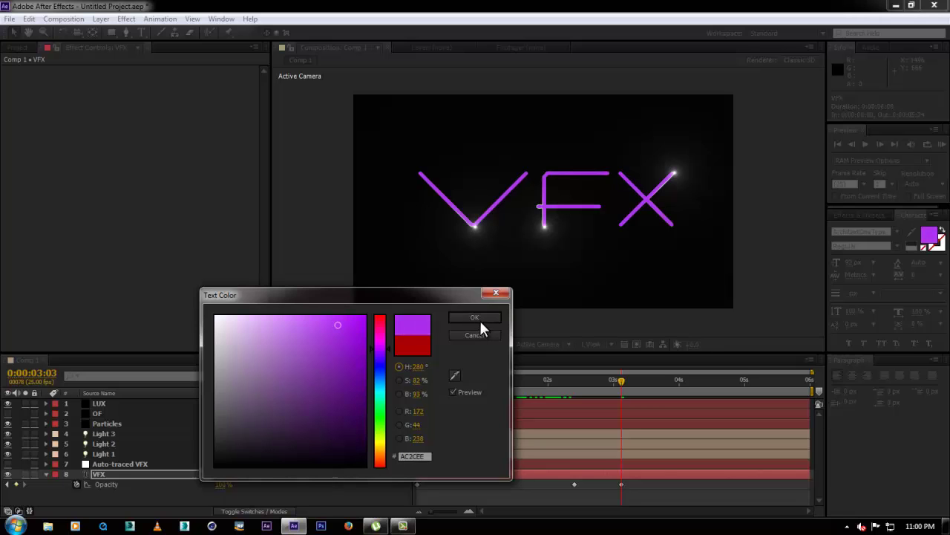
left_click(480, 312)
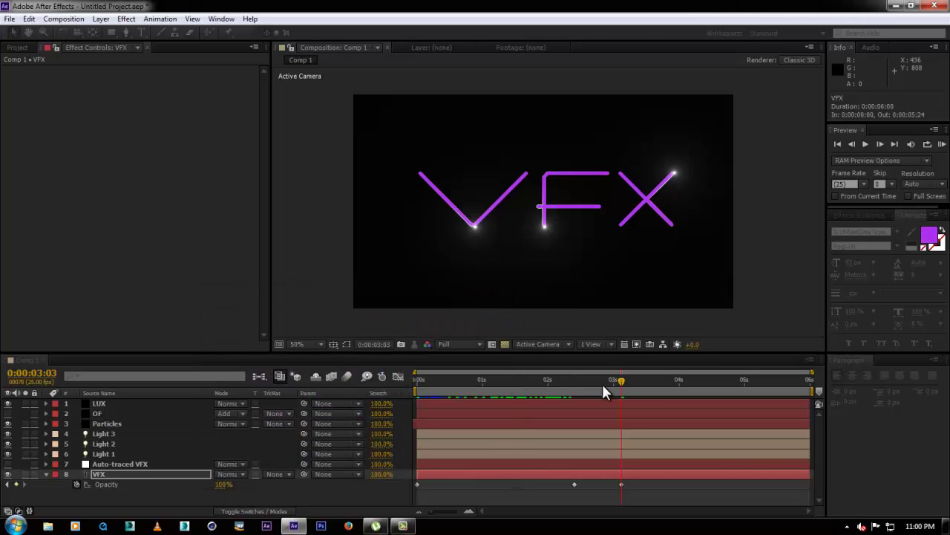
Step: Render a preview of the whole animation from the start and watch it in the maximized composition view at 100%
left_click(602, 382)
key("space")
key("space")
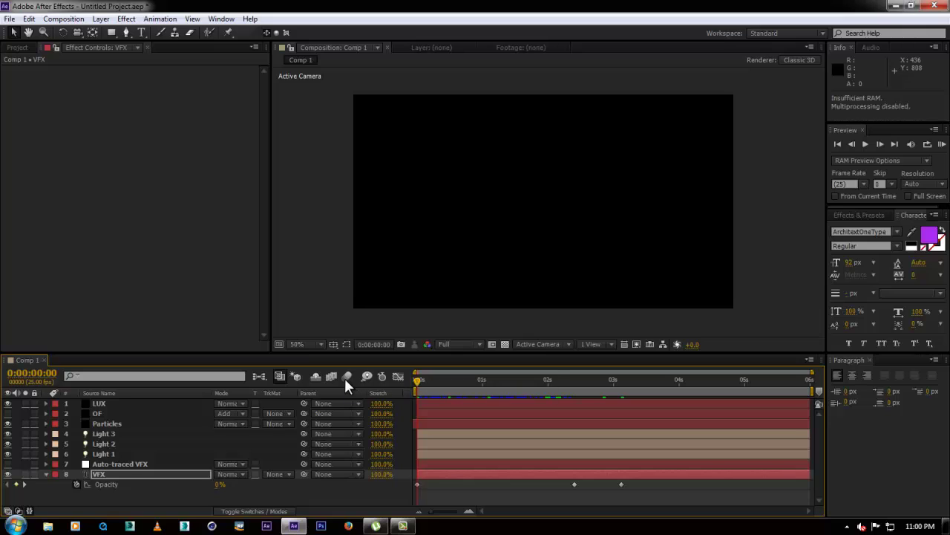
key("space")
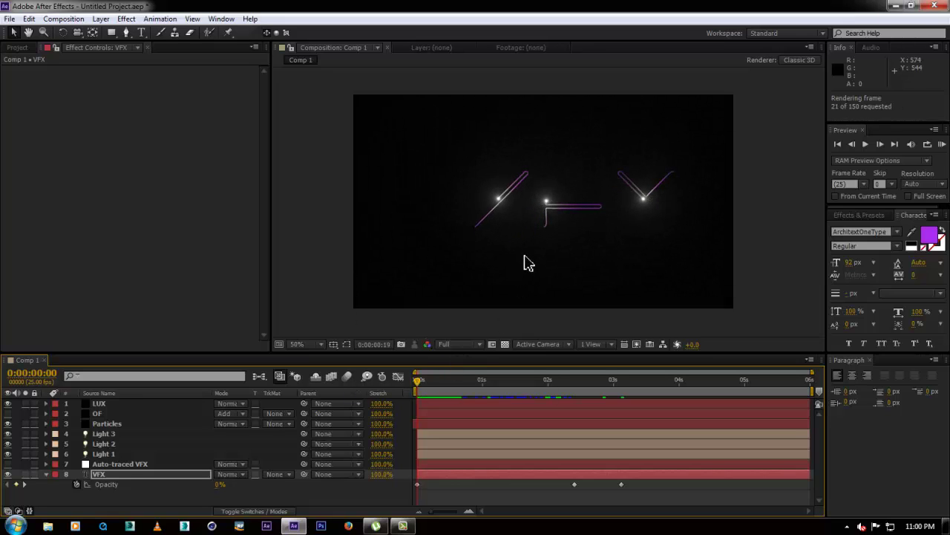
key("space")
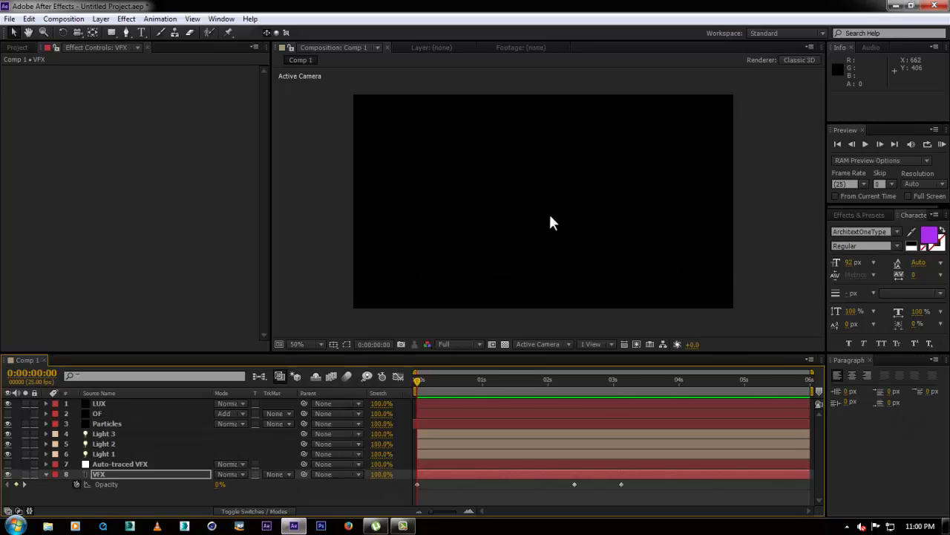
key("space")
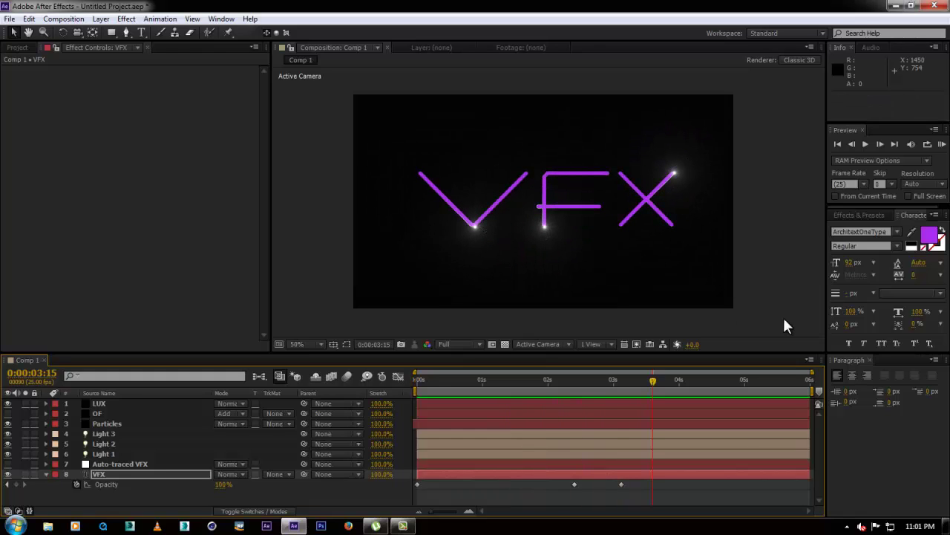
key("grave")
key("period")
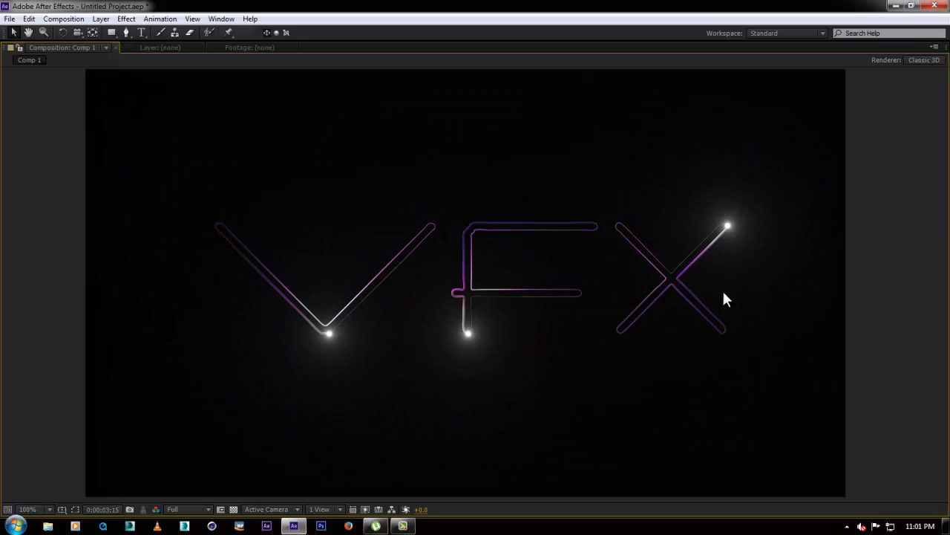
key("grave")
key("comma")
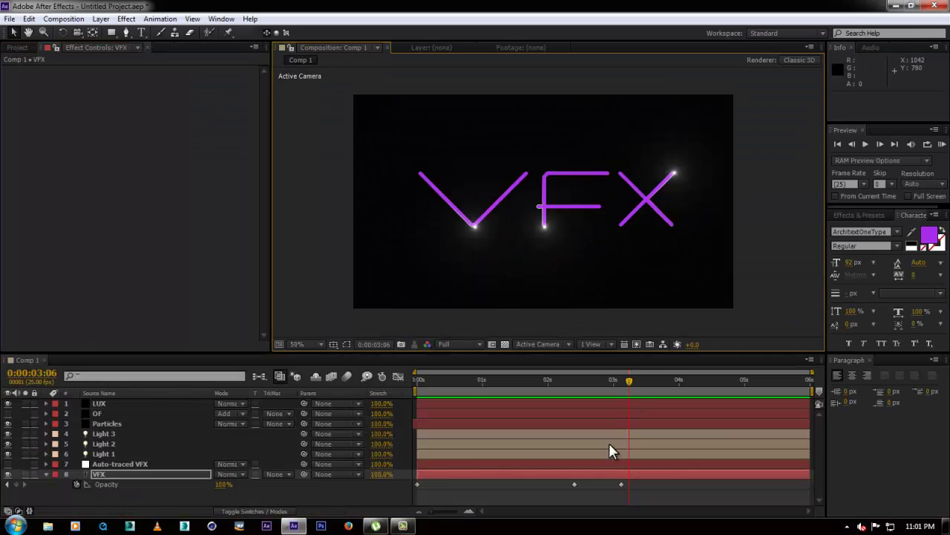
Step: Shift the VFX layer's last two opacity keyframes earlier, to 0:00:01:23 and 0:00:02:16, and check the fade-in
left_click_drag(631, 495, 558, 484)
left_click_drag(524, 382, 562, 385)
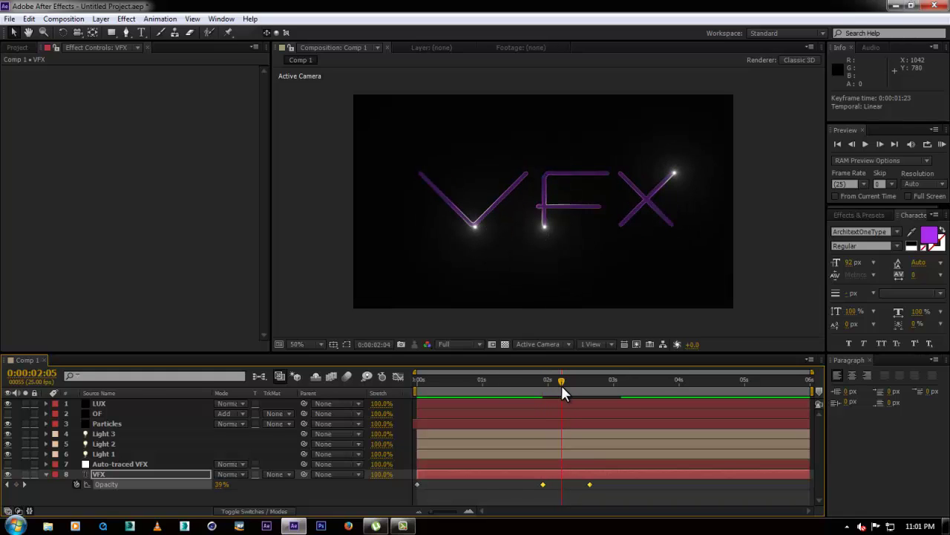
Step: Add opacity keyframes to the LUX and Particles layers, 100% at 0:00:02:05 and 0% at 0:00:02:16, and preview the fade-out
left_click(122, 402)
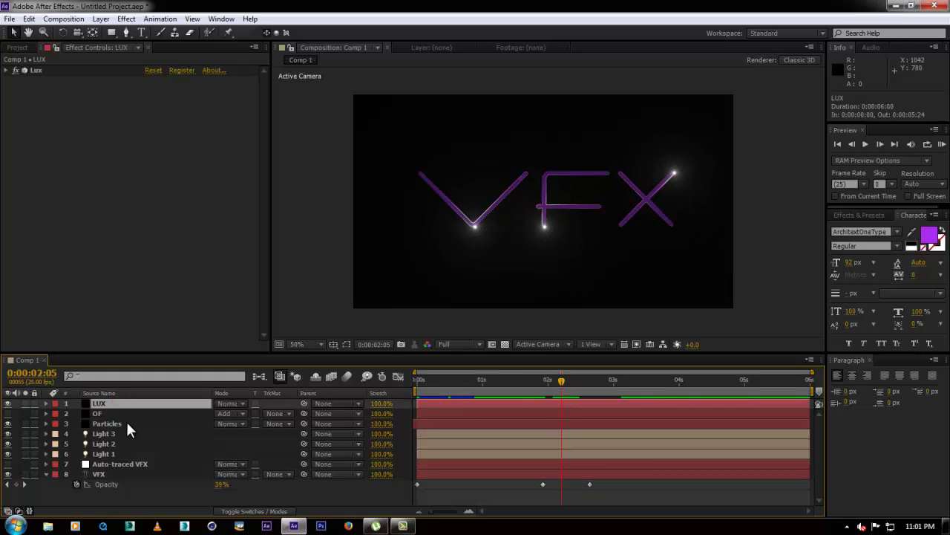
left_click(125, 421, "ctrl")
key("t")
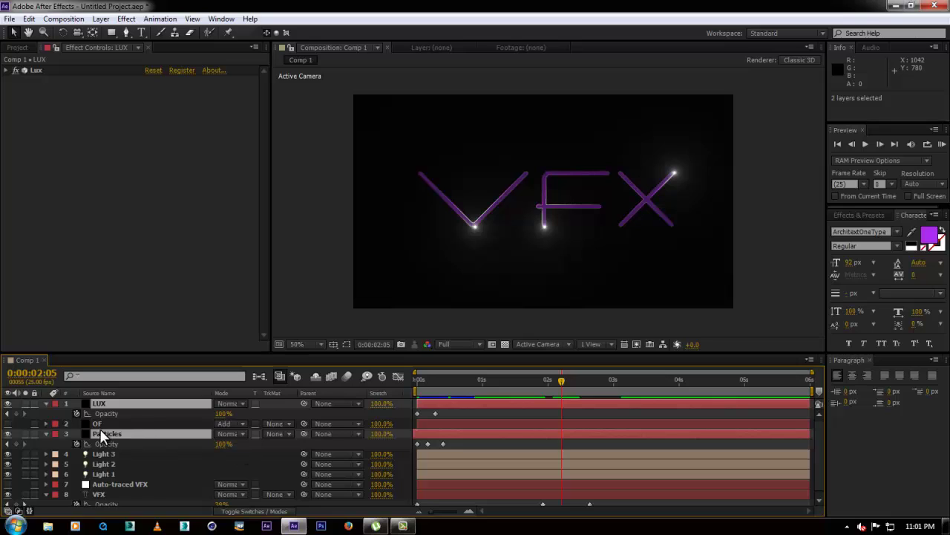
left_click(16, 413)
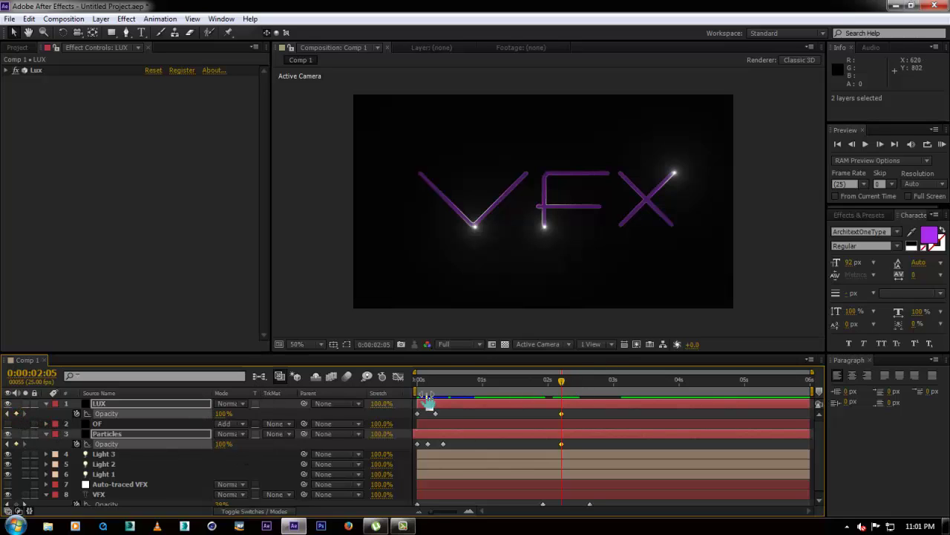
left_click_drag(579, 384, 588, 383)
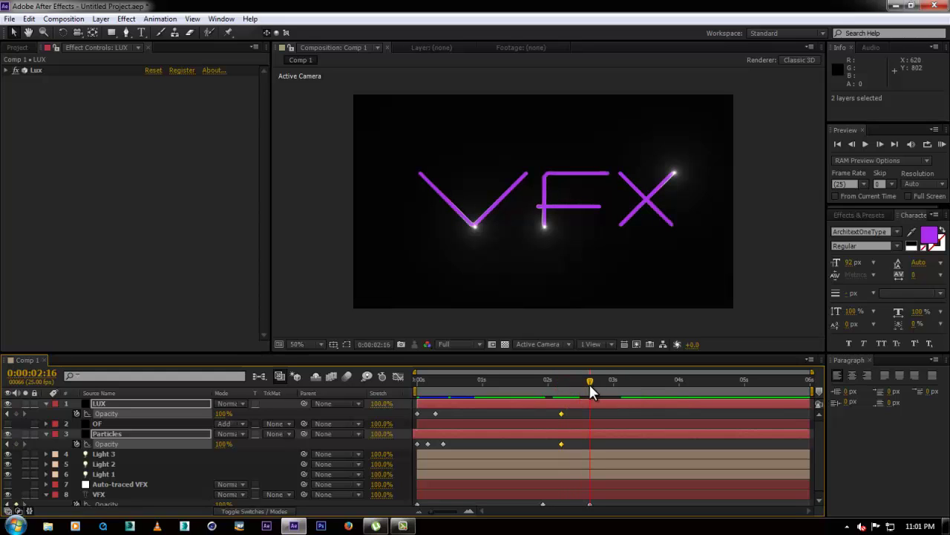
left_click_drag(222, 414, 256, 413)
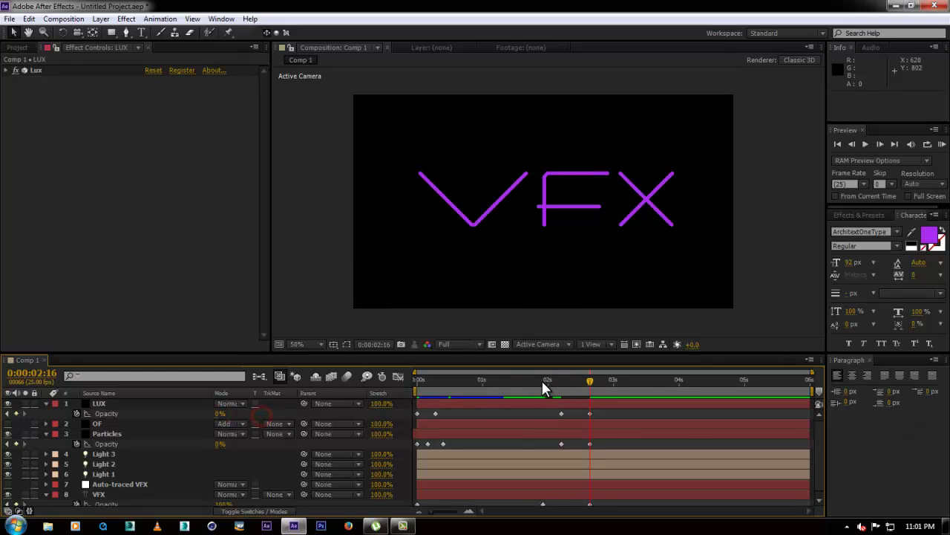
left_click_drag(565, 380, 343, 377)
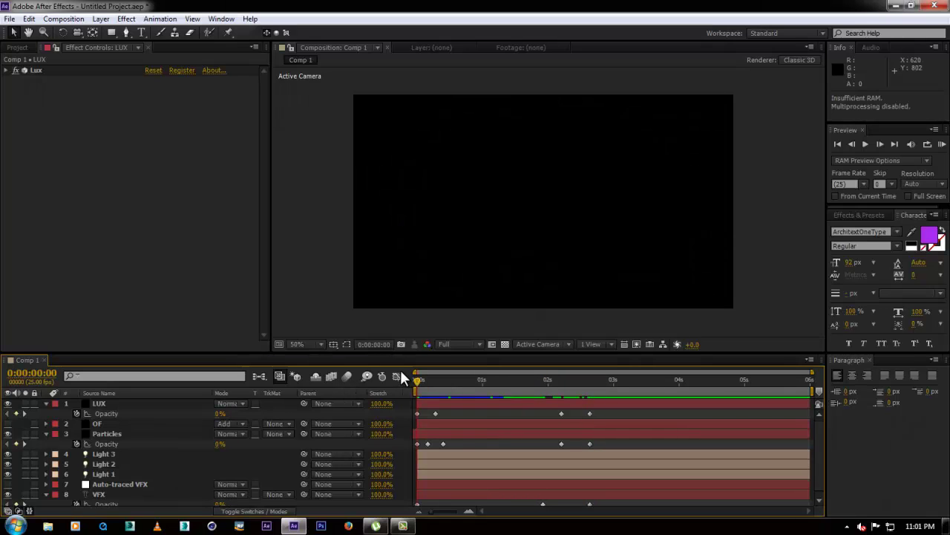
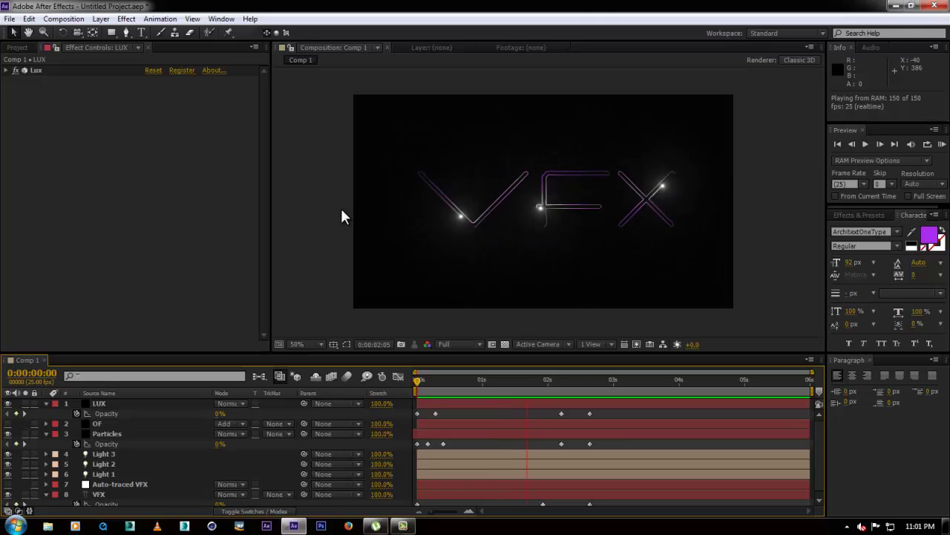
Step: Move the last opacity keyframes of the LUX, Particles and VFX layers to 0:00:02:23
left_click(625, 381)
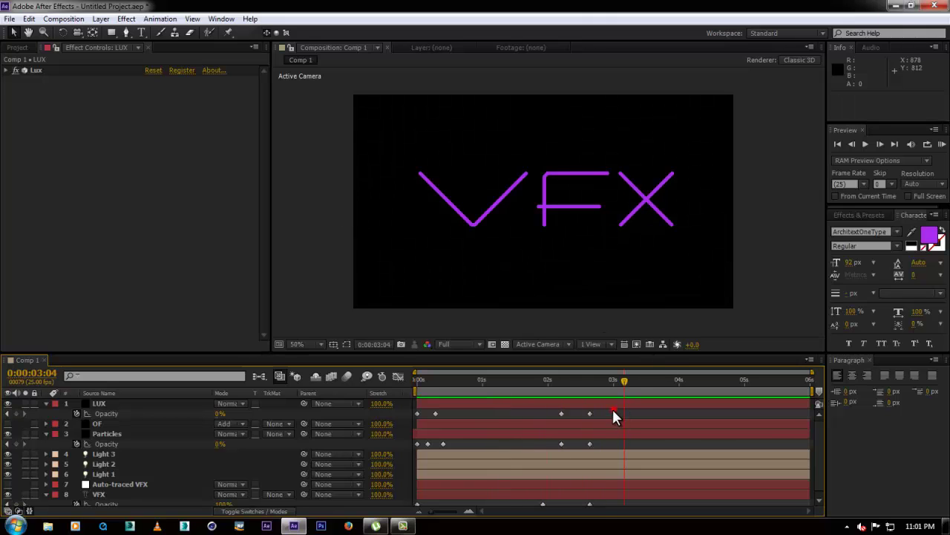
scroll(603, 464, "down", 1)
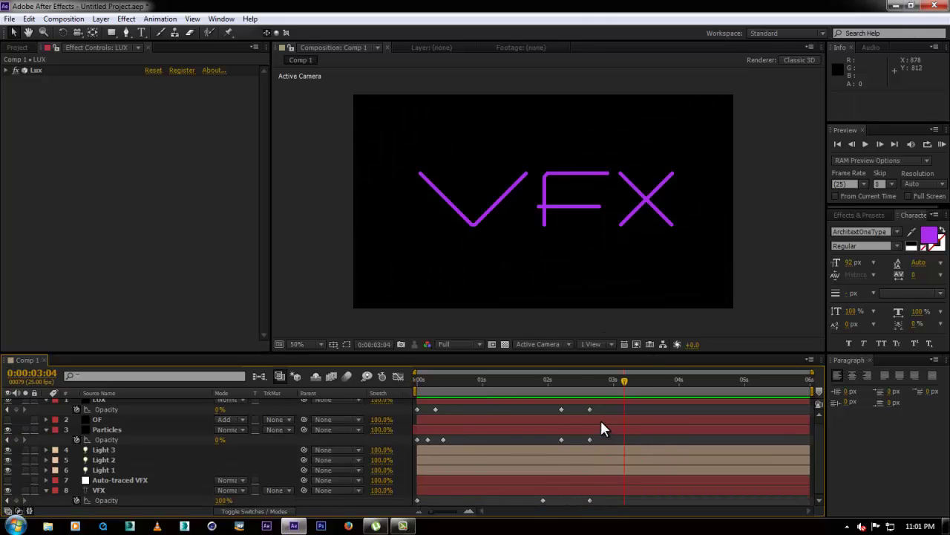
left_click_drag(602, 438, 610, 501)
key("Home")
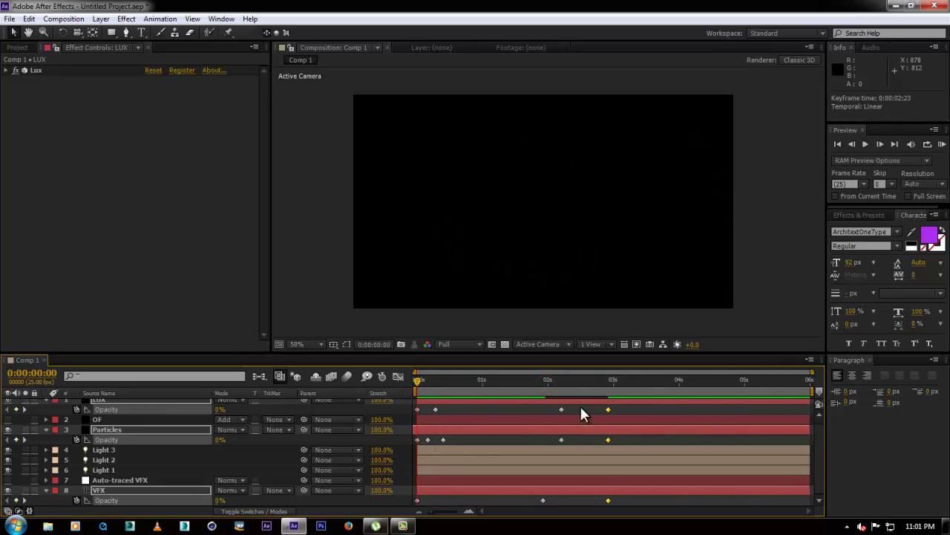
Step: Apply Easy Ease to all opacity keyframes of the LUX, Particles and VFX layers except each layer's last one
left_click_drag(483, 407, 421, 508)
left_click_drag(584, 402, 536, 505)
right_click(543, 508)
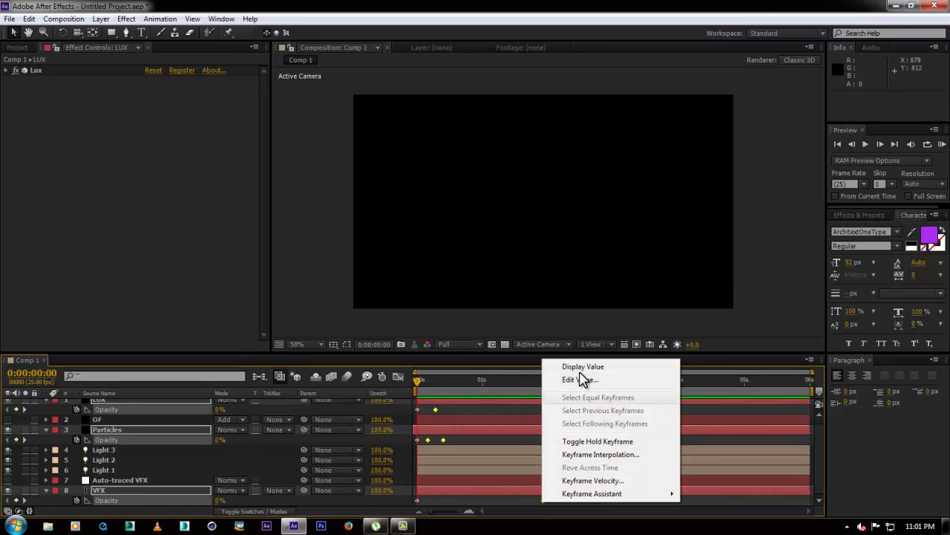
left_click(437, 498)
left_click_drag(418, 508, 417, 507)
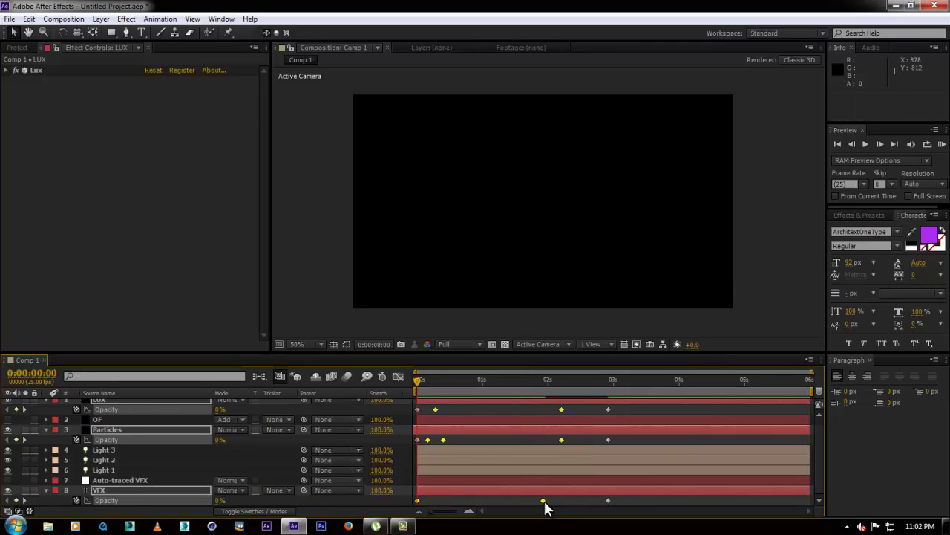
left_click_drag(421, 414, 416, 462)
right_click(543, 502)
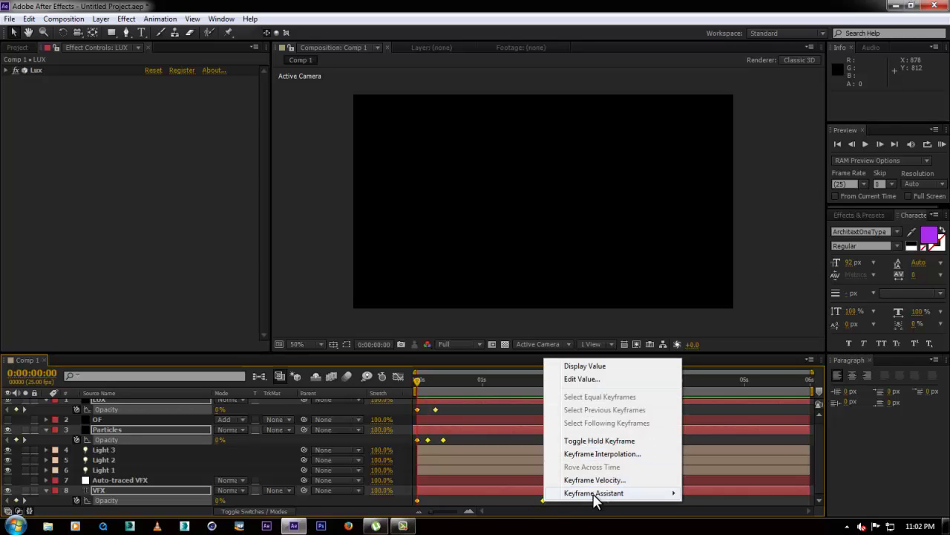
mouse_move(599, 493)
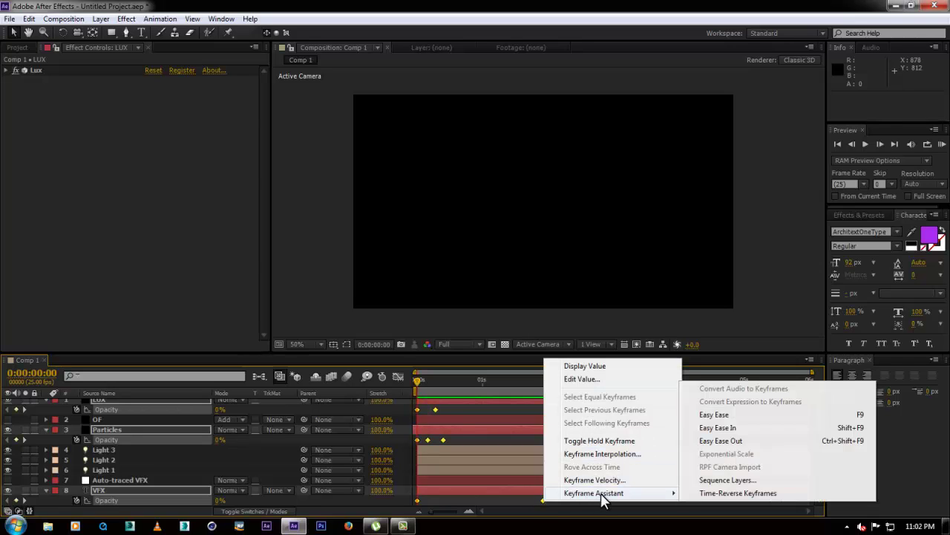
left_click(737, 416)
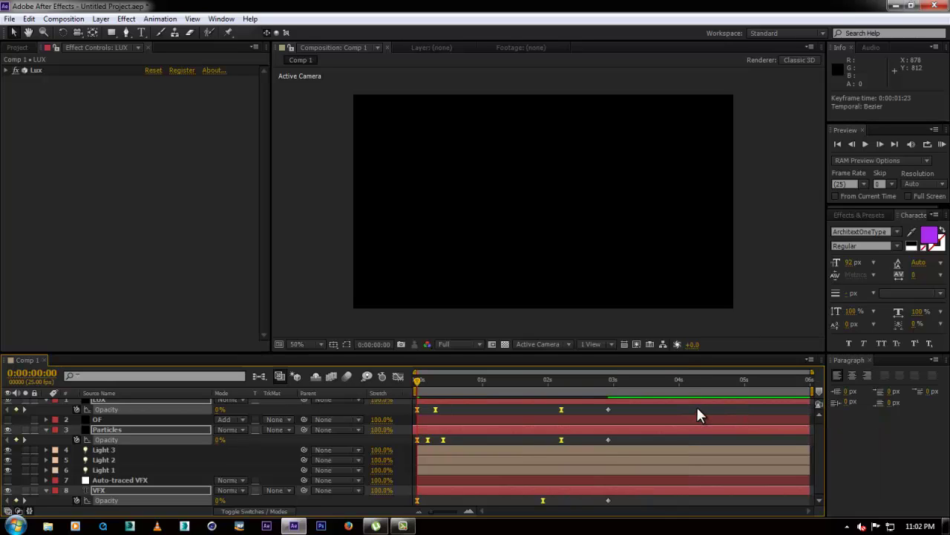
Step: Render a preview of the eased animation and watch it in the maximized composition view
key("KP_0")
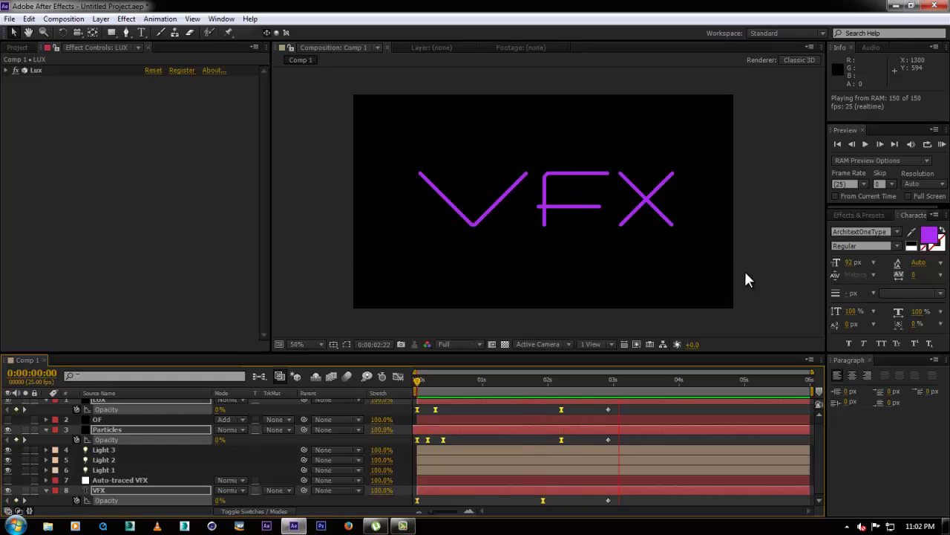
key("space")
key("grave")
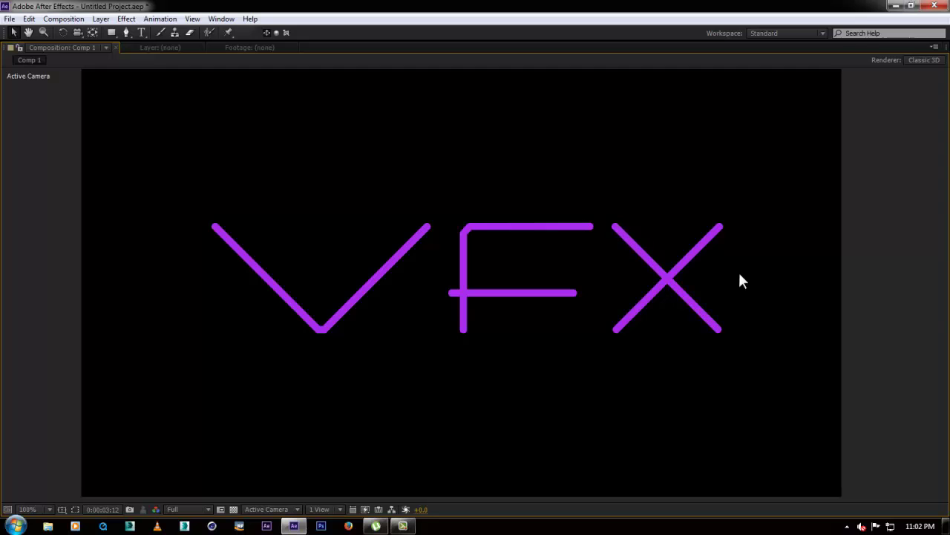
key("space")
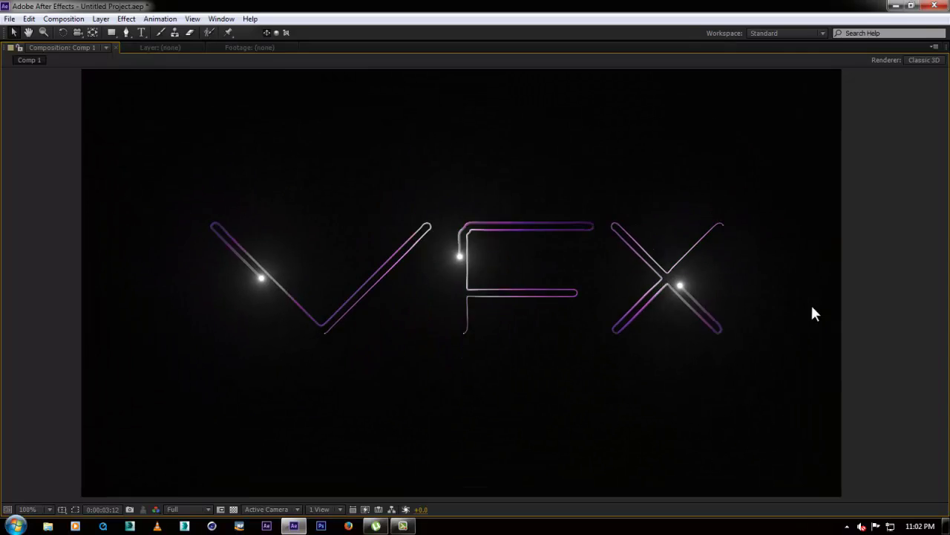
key("grave")
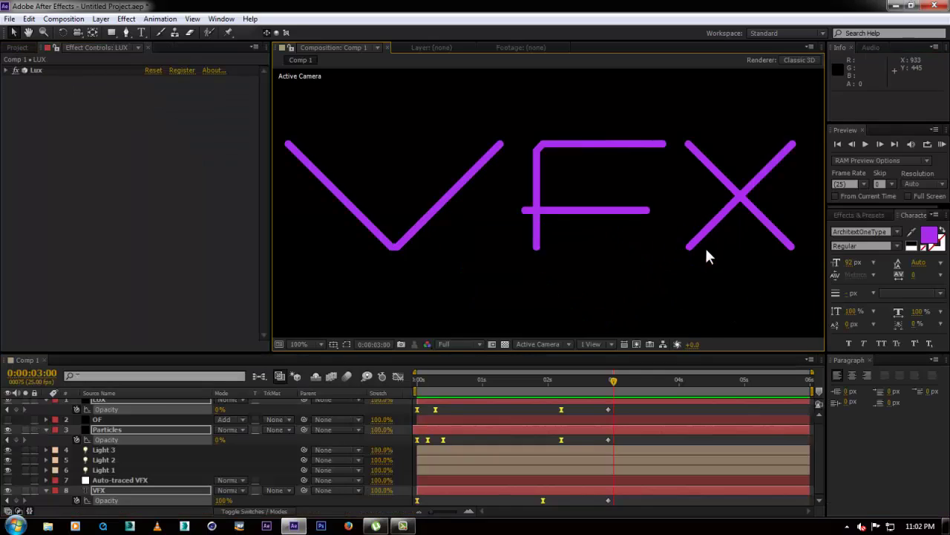
Step: Collapse the layer properties, duplicate the Particles layer and go to 0:00:00:12
key("comma")
key("u")
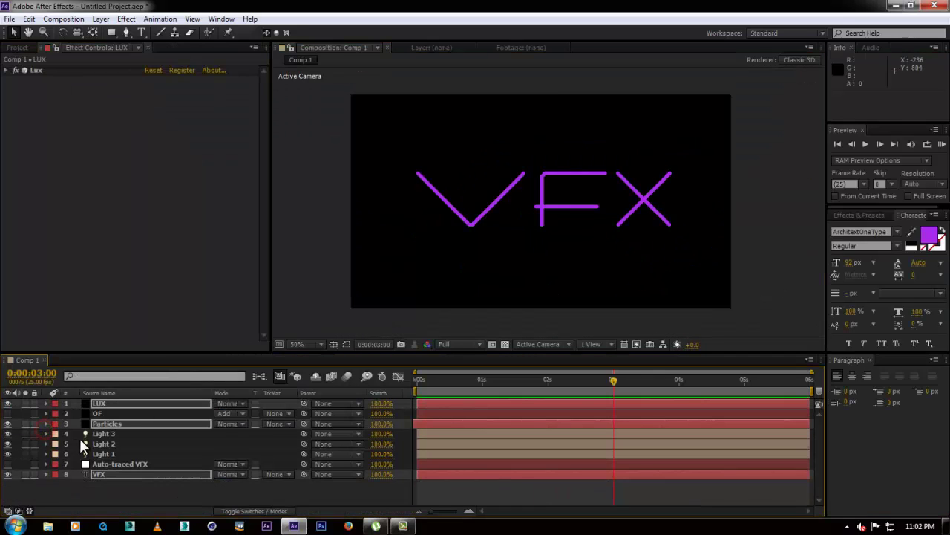
left_click(146, 492)
left_click(119, 422)
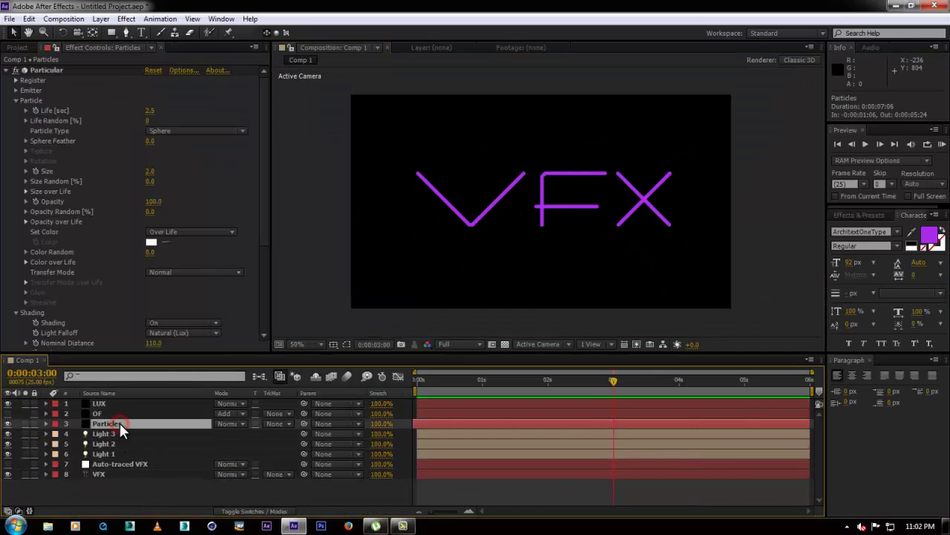
key("ctrl+d")
left_click(448, 384)
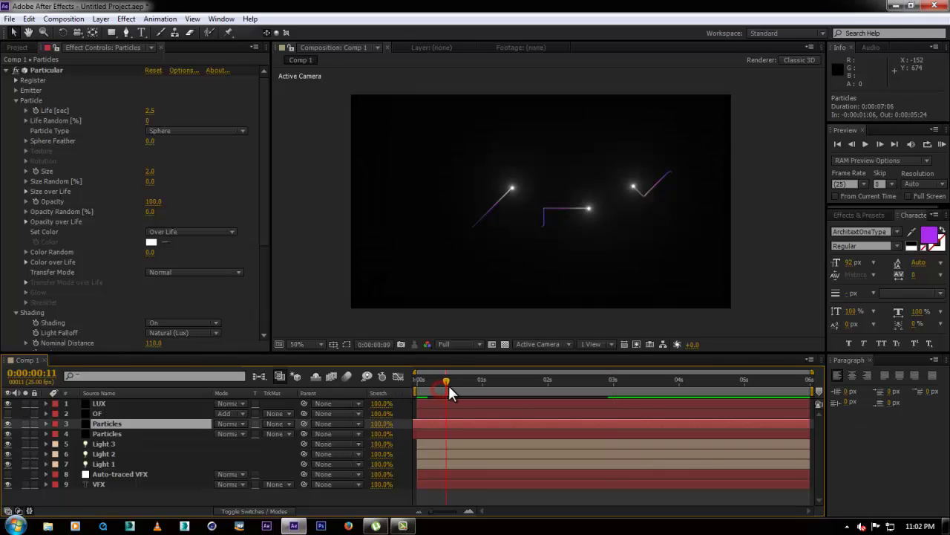
key("period")
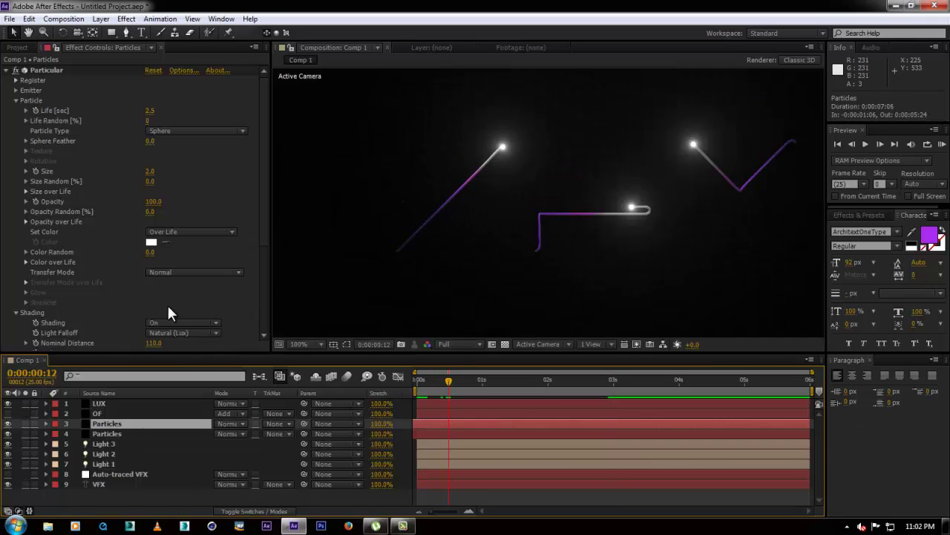
Step: In the upper Particles copy's Particular physics settings, set the Air turbulence field's Affect Position to 45
scroll(88, 277, "down", 4)
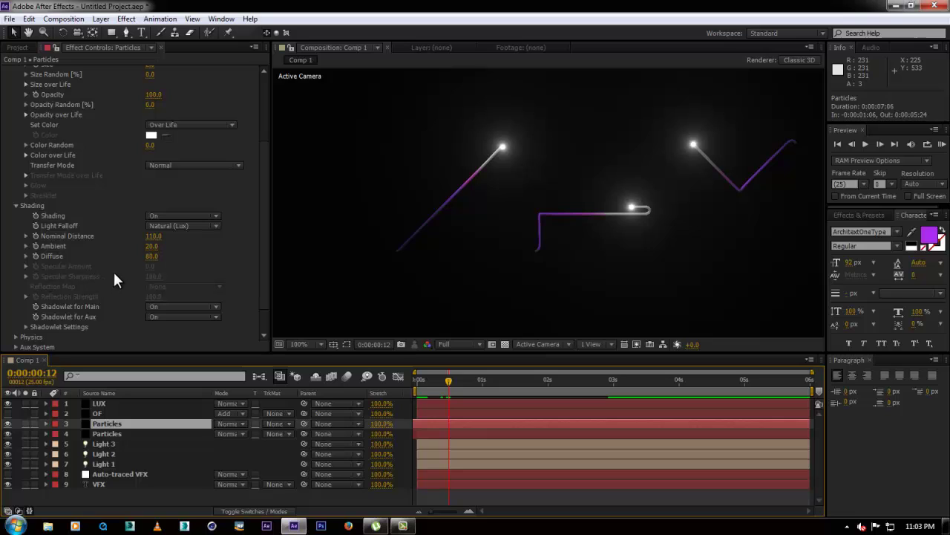
scroll(20, 297, "down", 1)
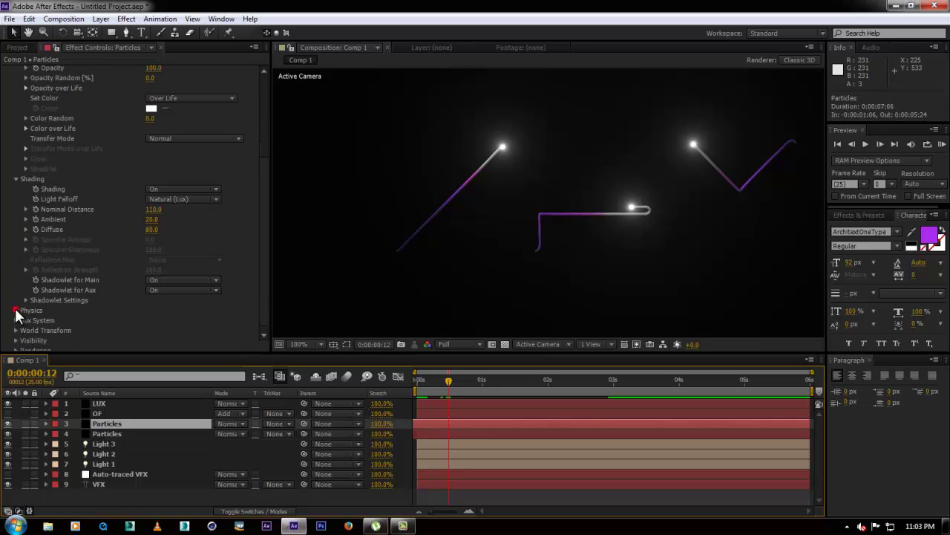
left_click(16, 310)
scroll(29, 305, "down", 3)
left_click(26, 292)
scroll(149, 300, "down", 3)
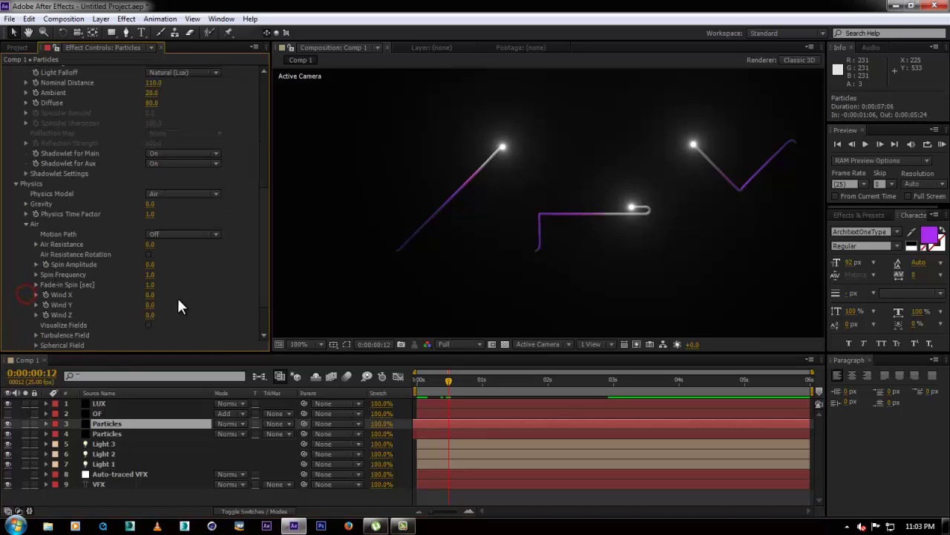
scroll(178, 306, "down", 1)
left_click(36, 307)
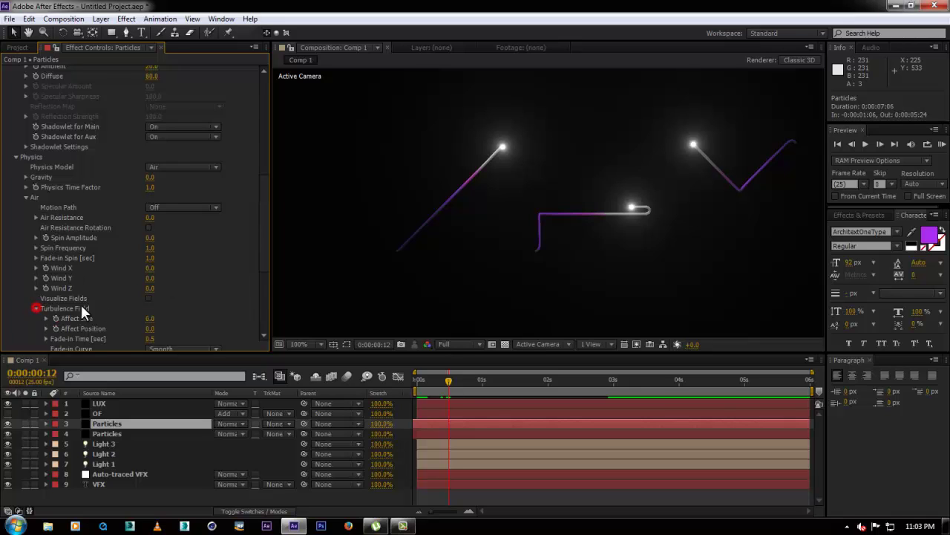
scroll(148, 301, "down", 4)
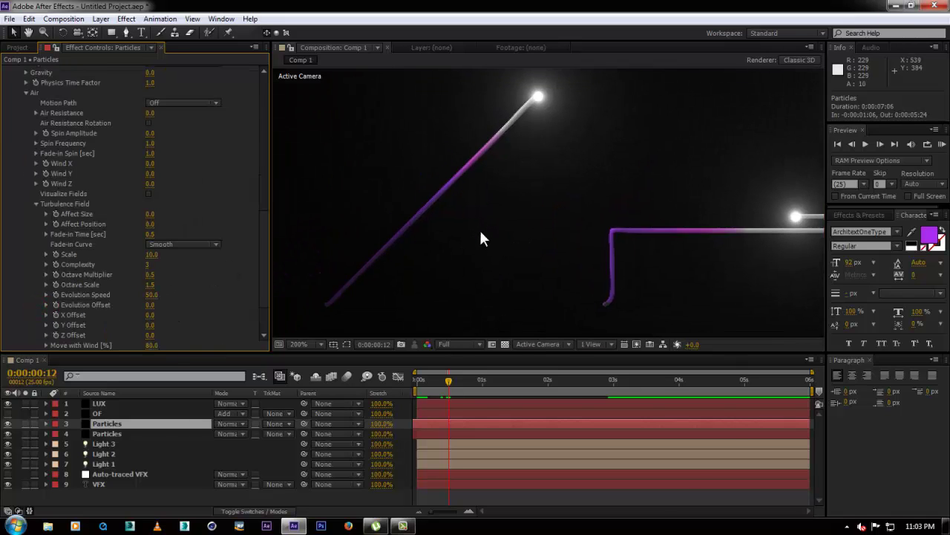
scroll(195, 193, "up", 2)
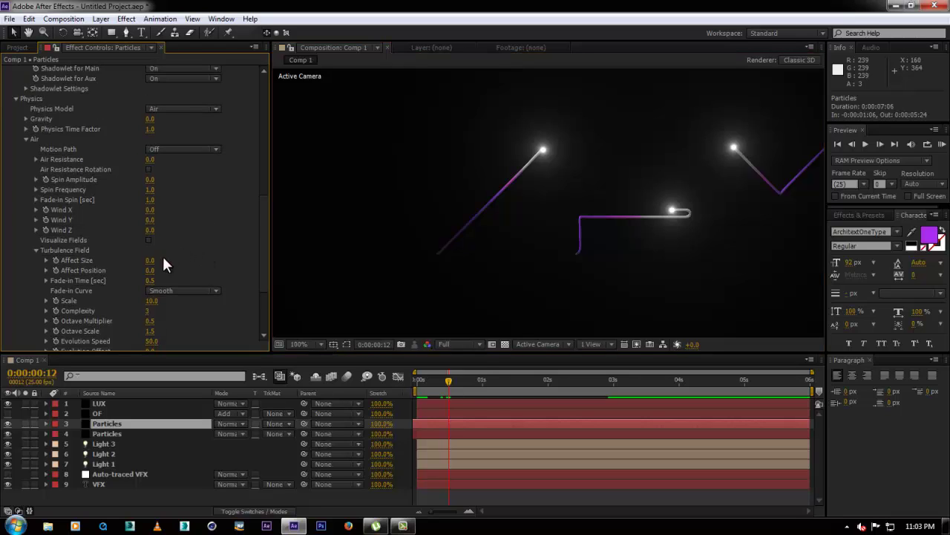
left_click(151, 270)
type("35")
key("Return")
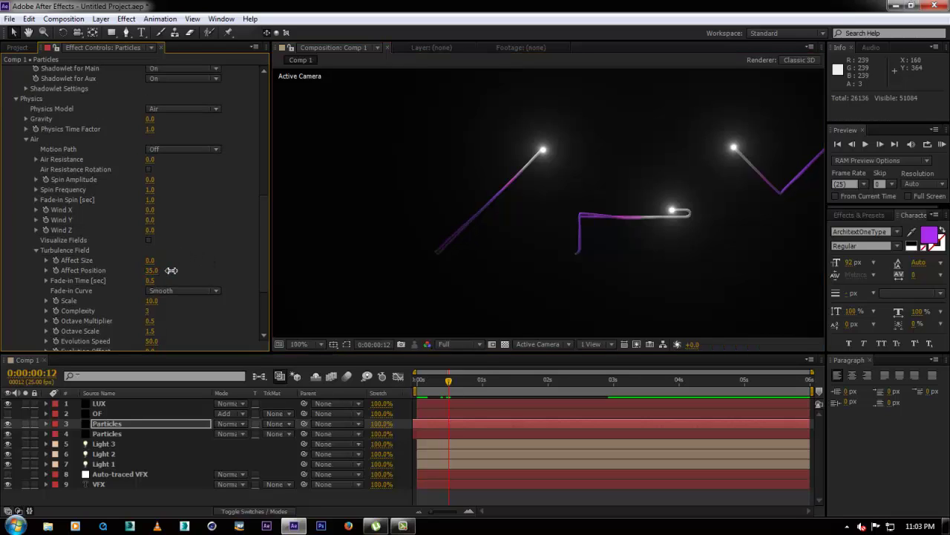
left_click_drag(172, 270, 176, 271)
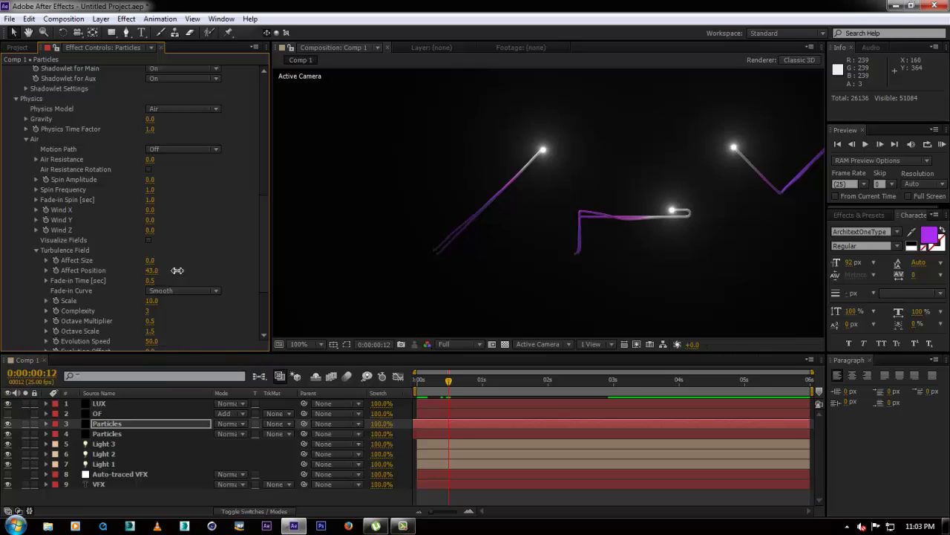
Step: Set the particle size of the upper Particles copy to 0.5
scroll(172, 169, "up", 10)
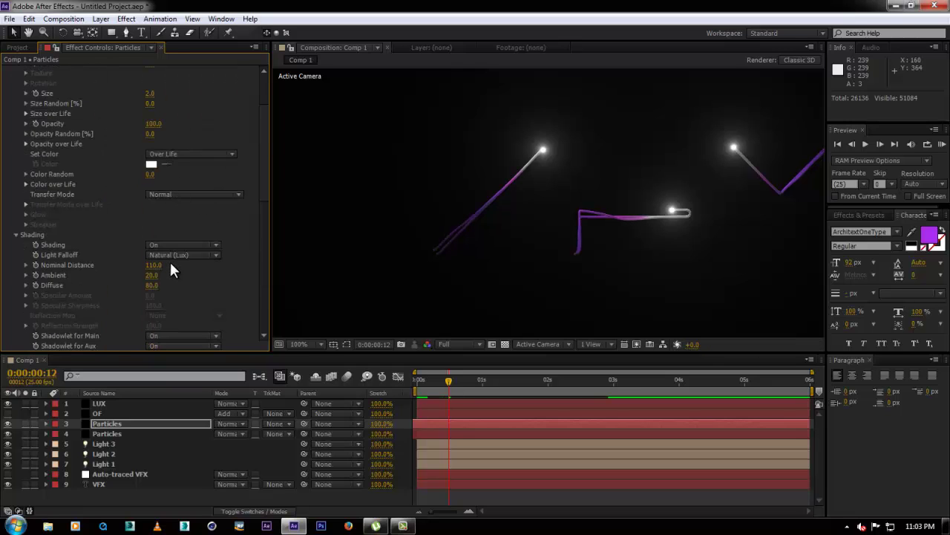
left_click(150, 94)
left_click(149, 95)
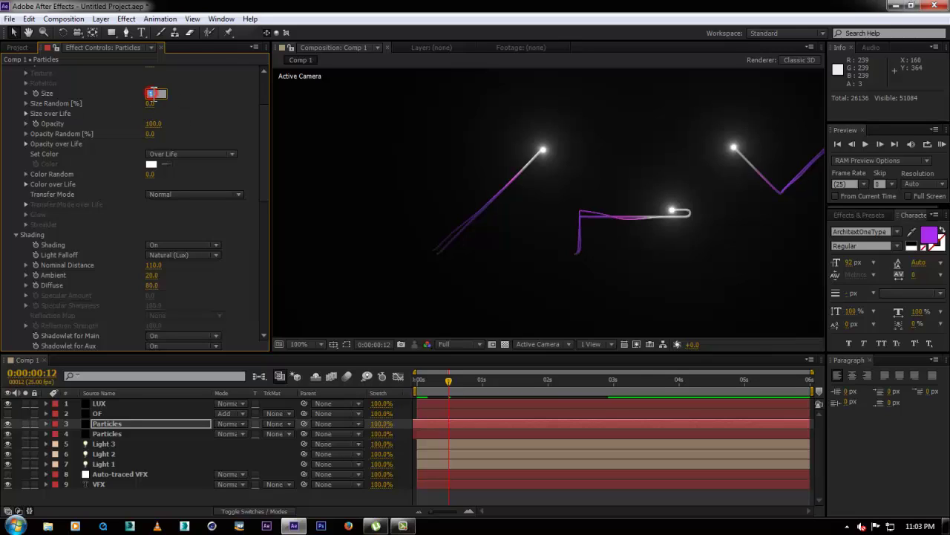
type(".5")
key("Return")
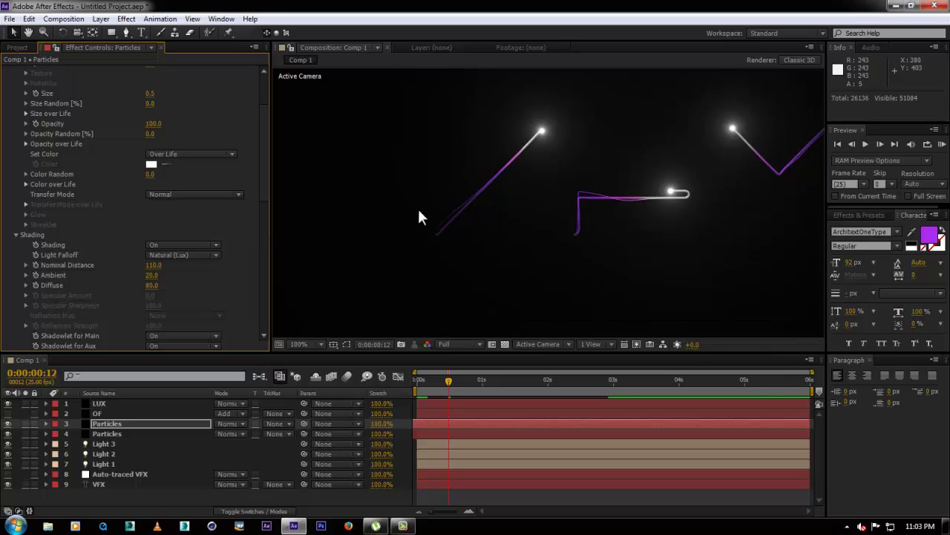
scroll(172, 268, "down", 12)
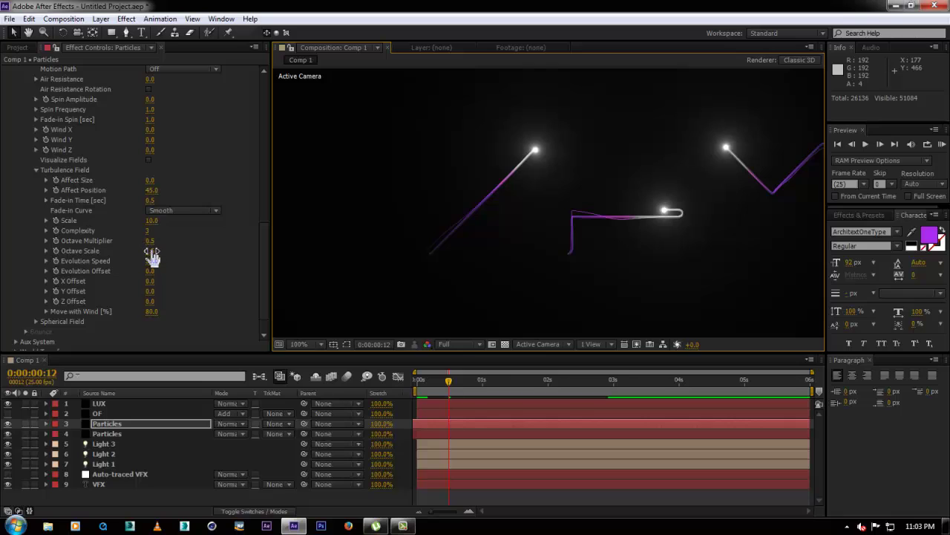
Step: In the upper Particles copy's turbulence field, set Scale to 43, Affect Size to 2 and Affect Position to 70
left_click(148, 222)
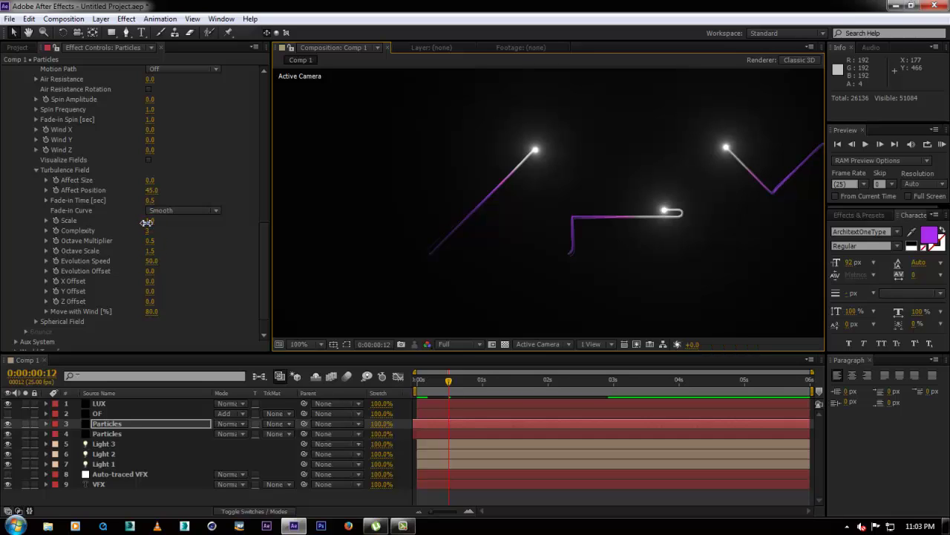
left_click_drag(147, 222, 172, 223)
left_click(152, 180)
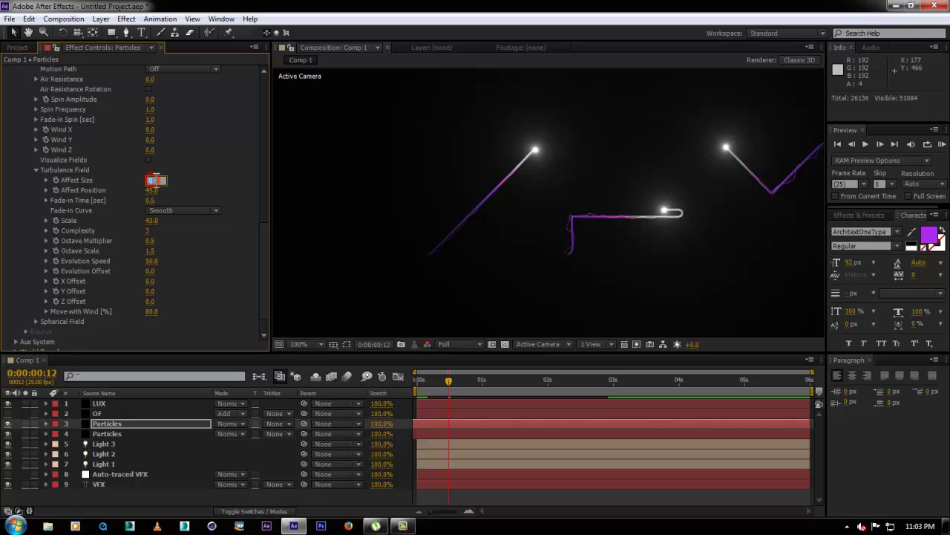
key("Return")
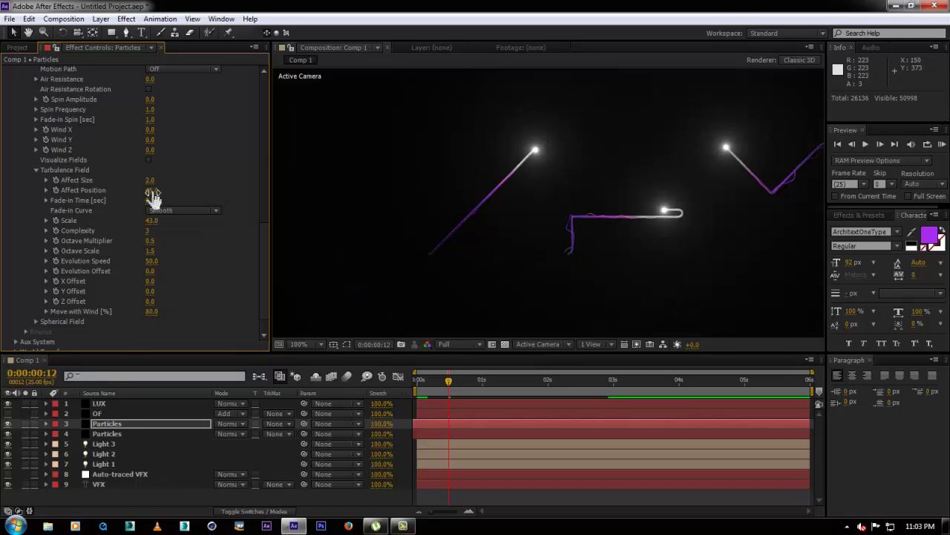
left_click_drag(168, 191, 167, 191)
Step: Set the particle life of the upper Particles copy to 3.5 seconds
scroll(182, 148, "up", 2)
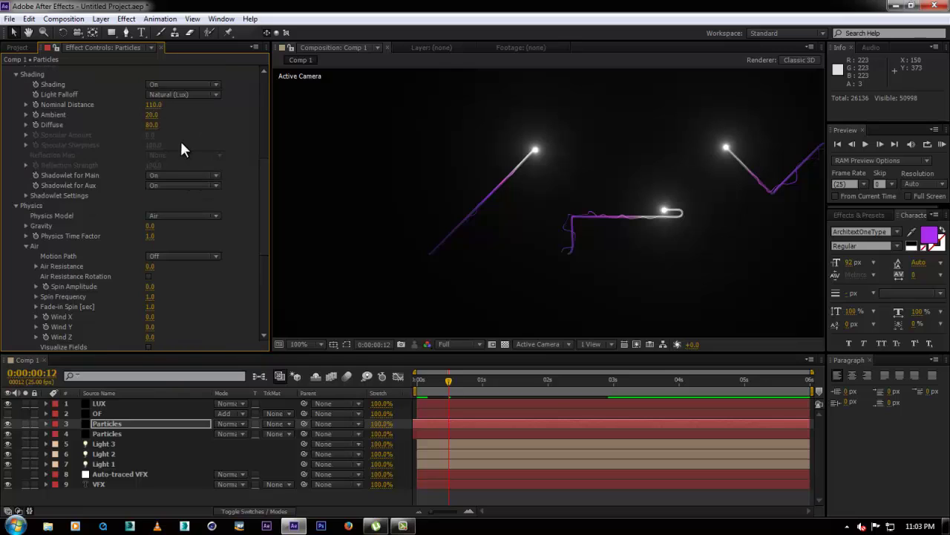
scroll(146, 192, "down", 2)
scroll(164, 197, "up", 4)
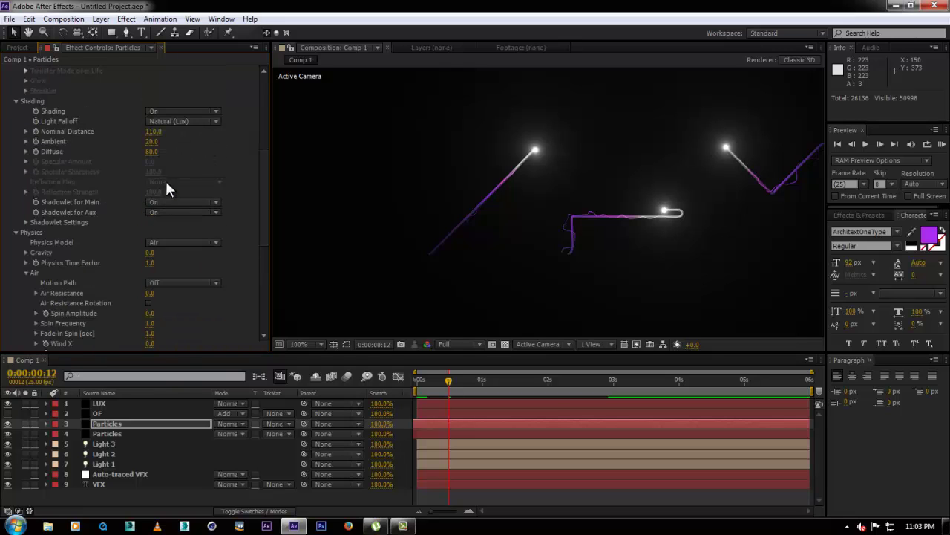
scroll(178, 223, "down", 4)
scroll(179, 252, "down", 2)
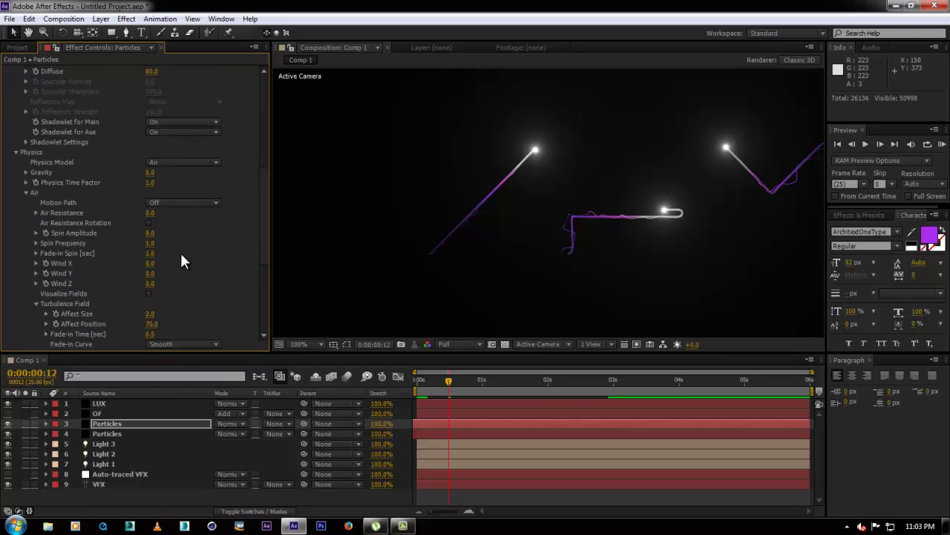
scroll(181, 281, "up", 18)
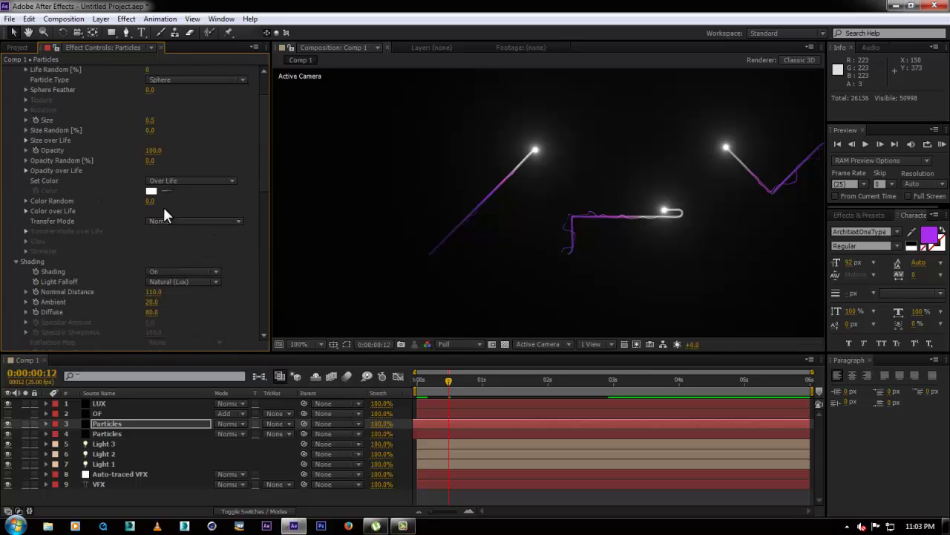
scroll(158, 131, "up", 4)
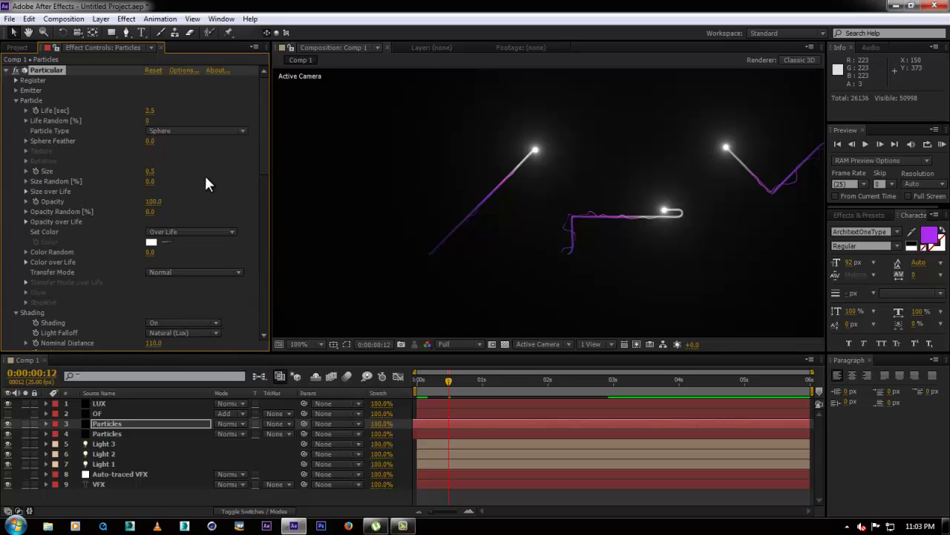
left_click(153, 112)
key("Return")
left_click(152, 112)
type("3.5")
key("Return")
Step: Go to 0:00:01:23 and set the particle transfer mode of the upper Particles copy to Screen
left_click_drag(423, 384, 547, 368)
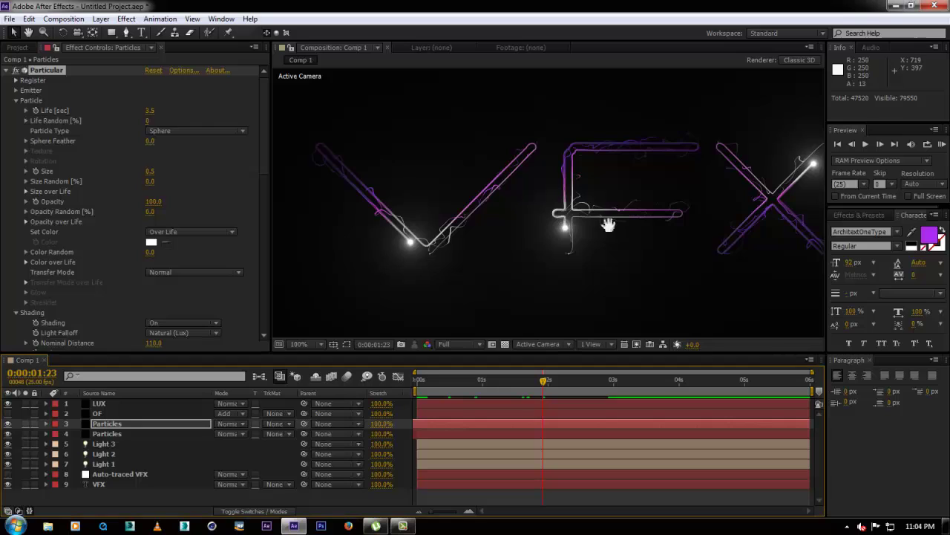
left_click_drag(609, 220, 575, 228)
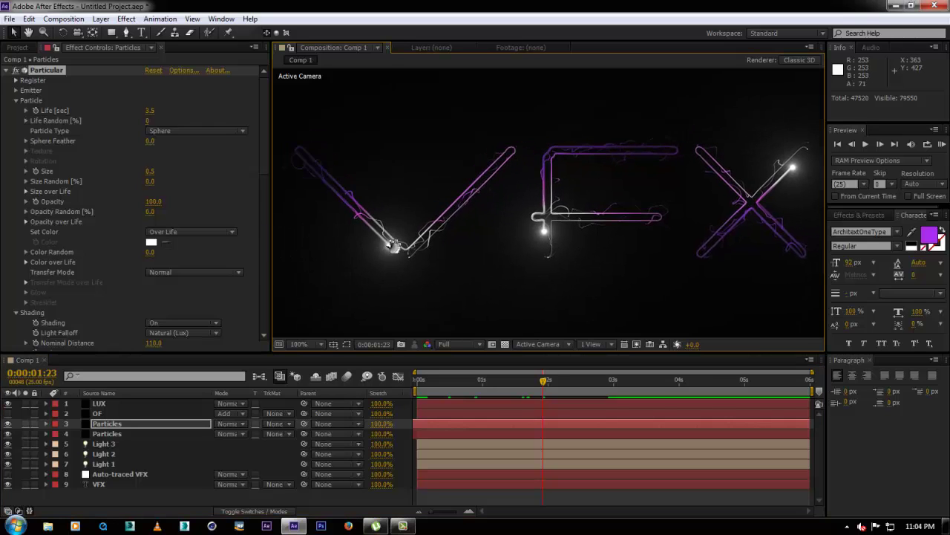
scroll(215, 237, "down", 7)
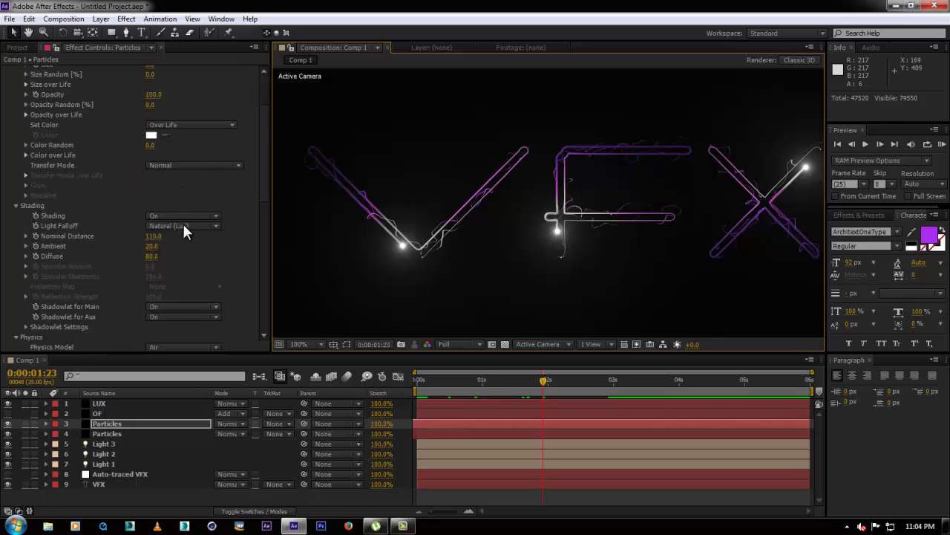
scroll(197, 260, "up", 4)
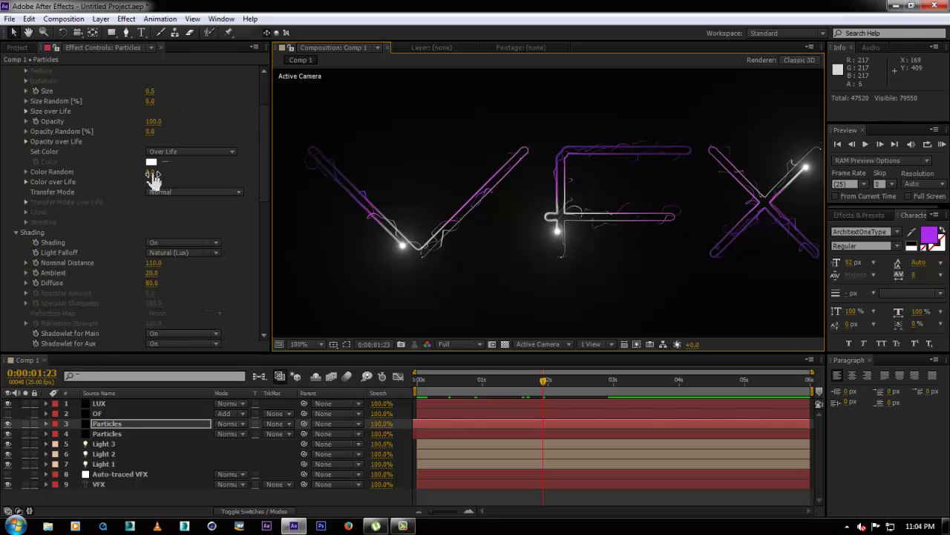
left_click_drag(153, 177, 214, 177)
left_click_drag(350, 188, 145, 199)
left_click(170, 193)
left_click(205, 231)
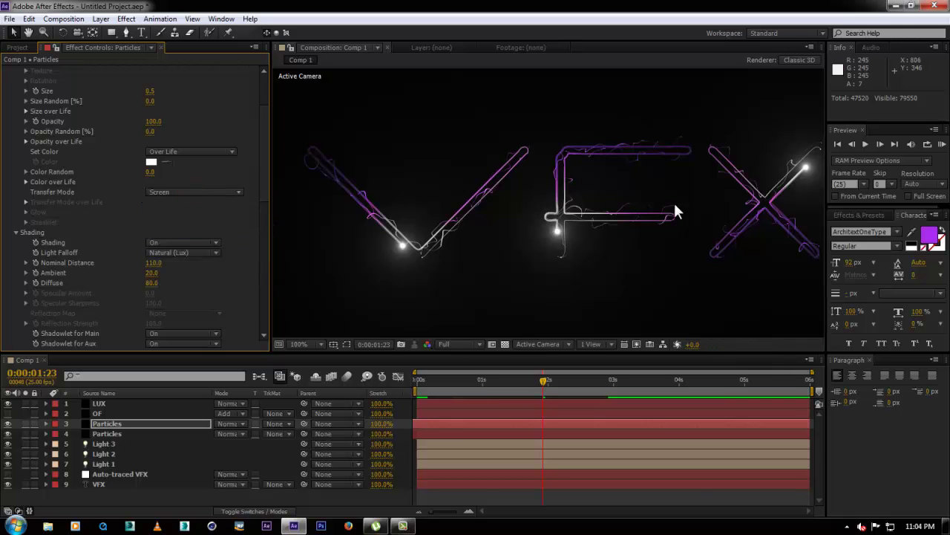
scroll(615, 149, "up", 2)
scroll(514, 171, "down", 2)
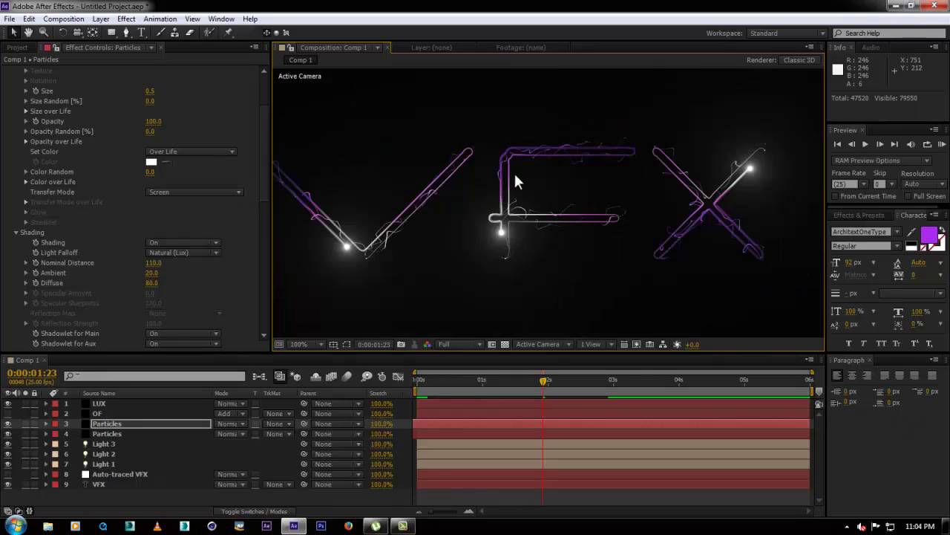
Step: Duplicate the upper Particles layer and set the new copy's particle life to 4 seconds
left_click(101, 422)
key("ctrl+d")
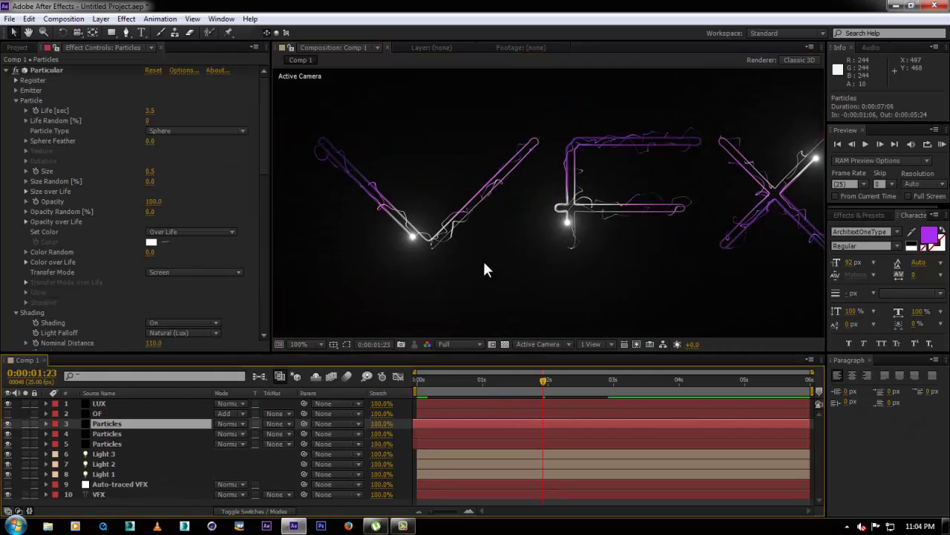
left_click(151, 110)
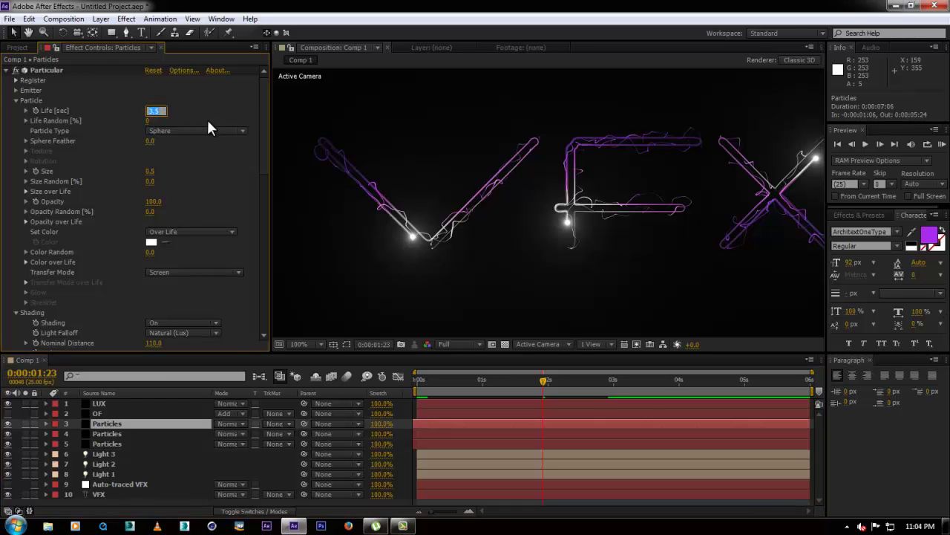
key("Return")
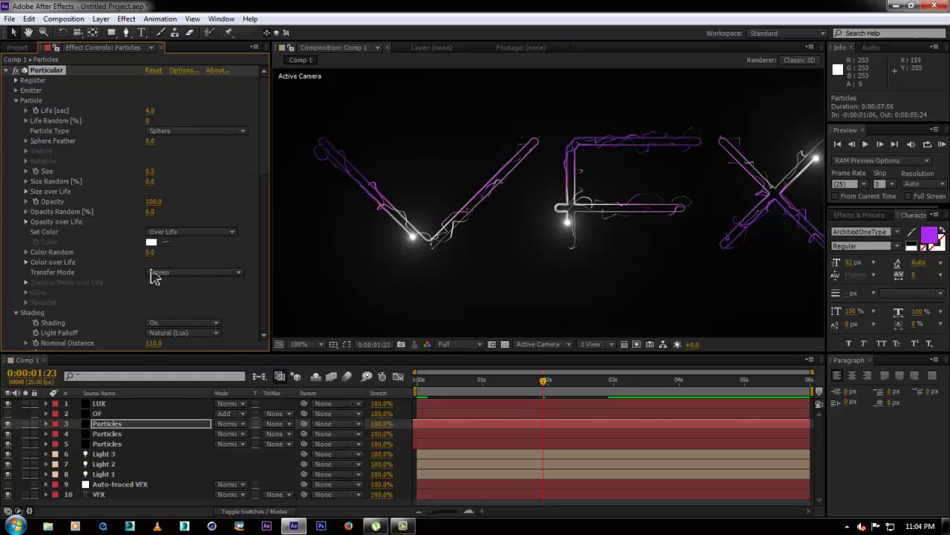
Step: In the topmost Particles copy's turbulence field, set Scale to 107 and Affect Position to 21
scroll(149, 274, "down", 15)
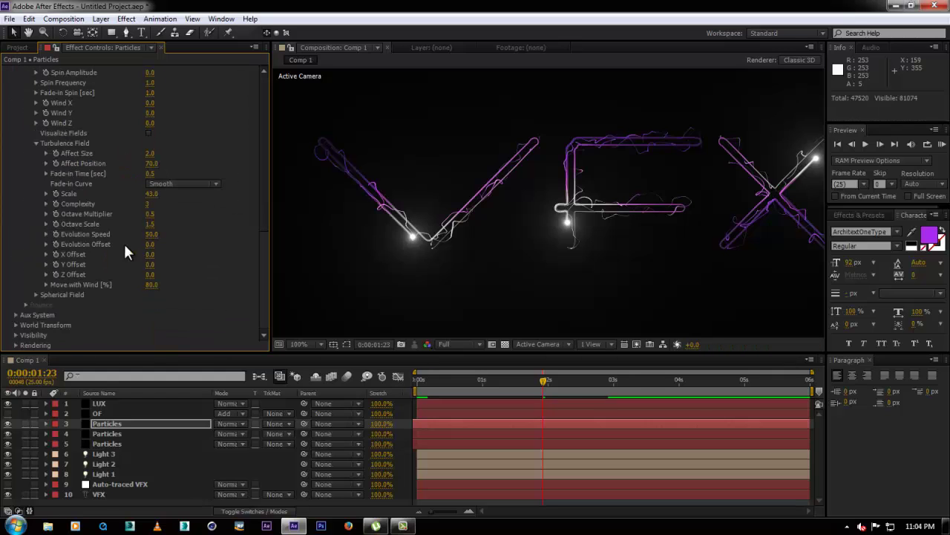
left_click_drag(149, 204, 190, 202)
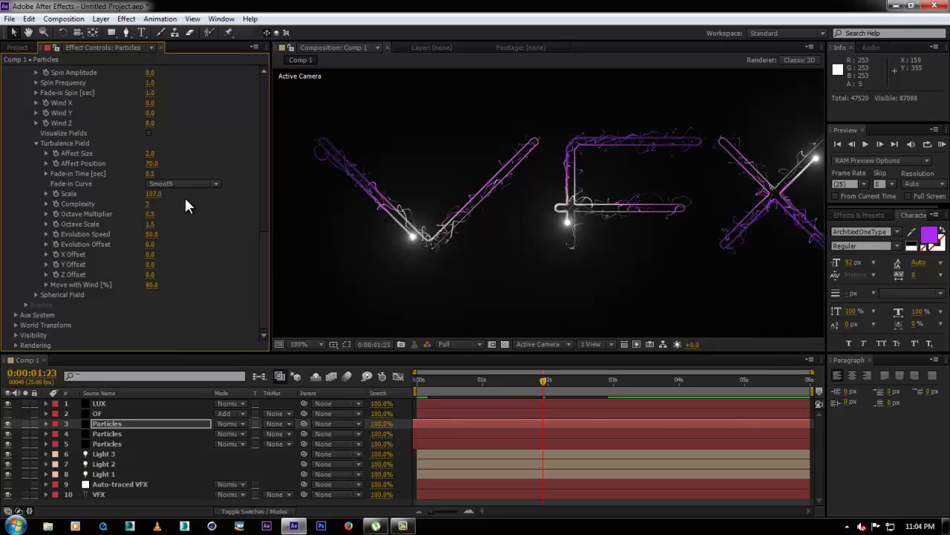
left_click_drag(140, 164, 122, 166)
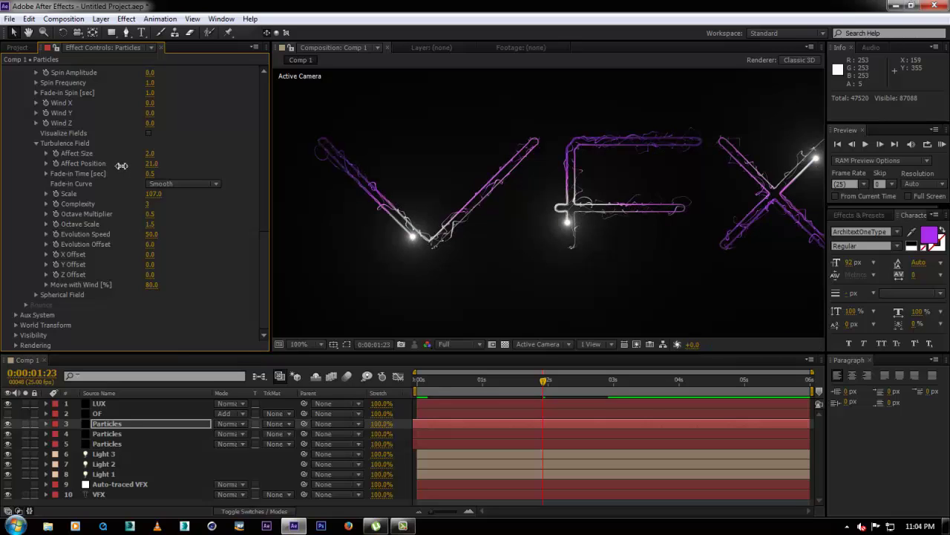
scroll(482, 220, "down", 2)
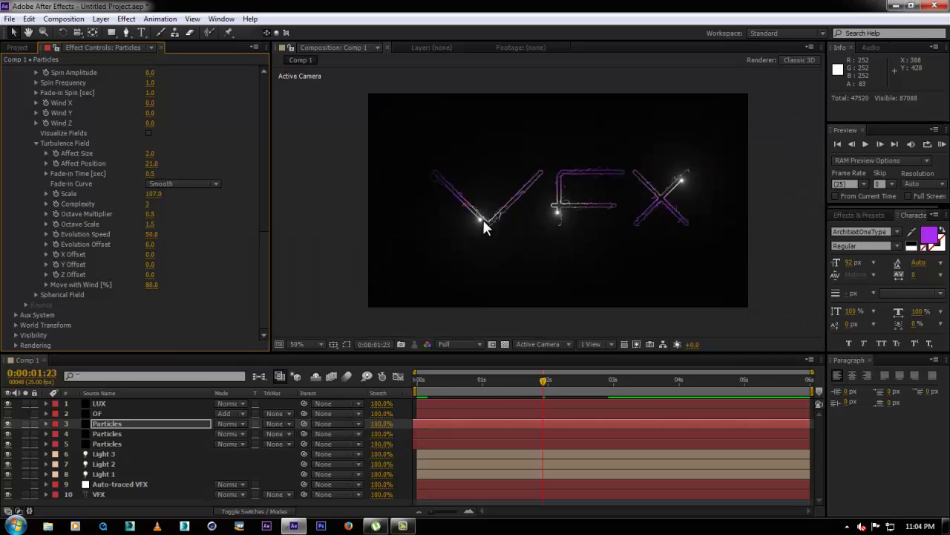
scroll(483, 219, "up", 2)
left_click_drag(483, 220, 441, 227)
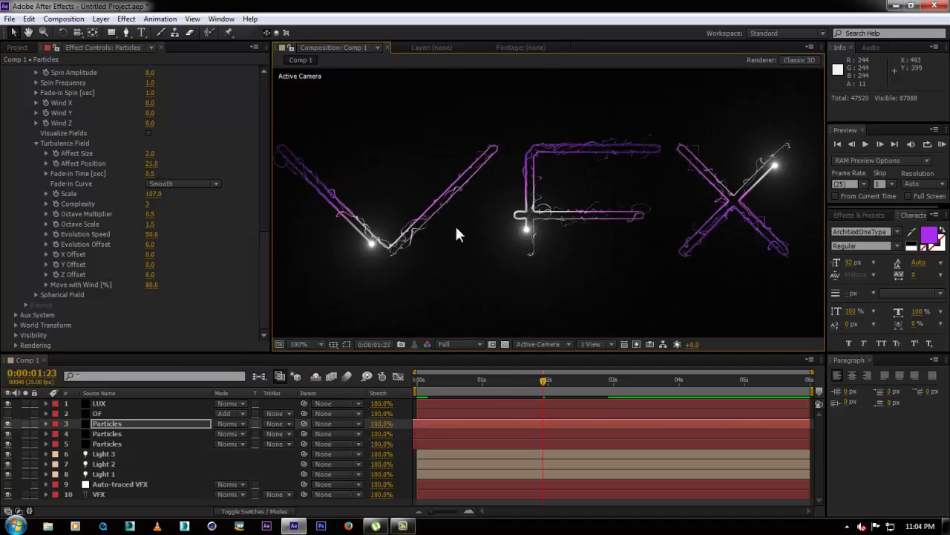
scroll(539, 220, "down", 2)
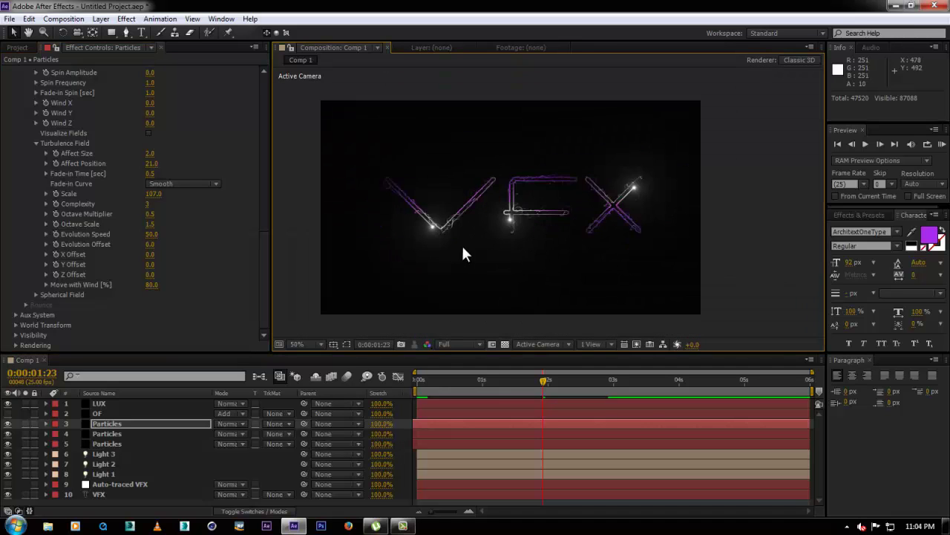
Step: Save the project to the Desktop as Particle_tuts
key("ctrl+s")
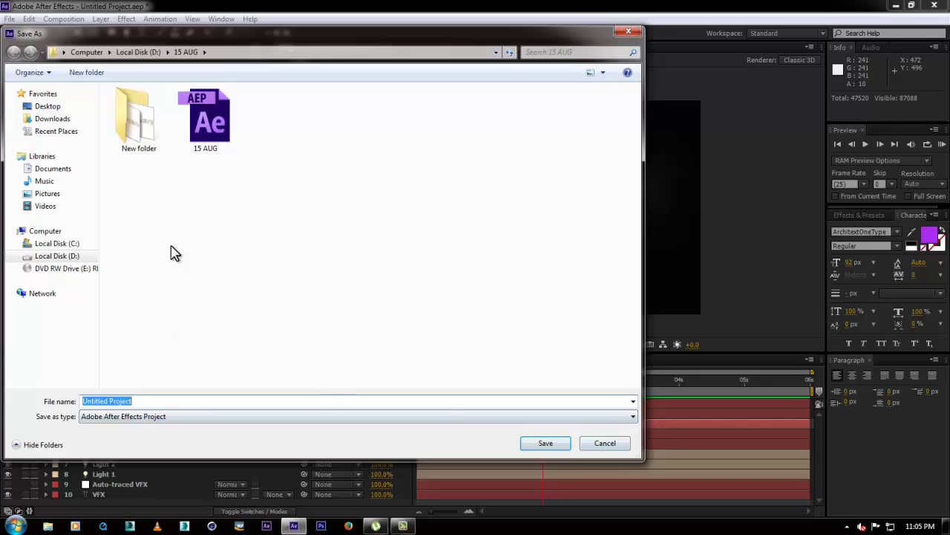
left_click(204, 241)
left_click(45, 106)
left_click(162, 402)
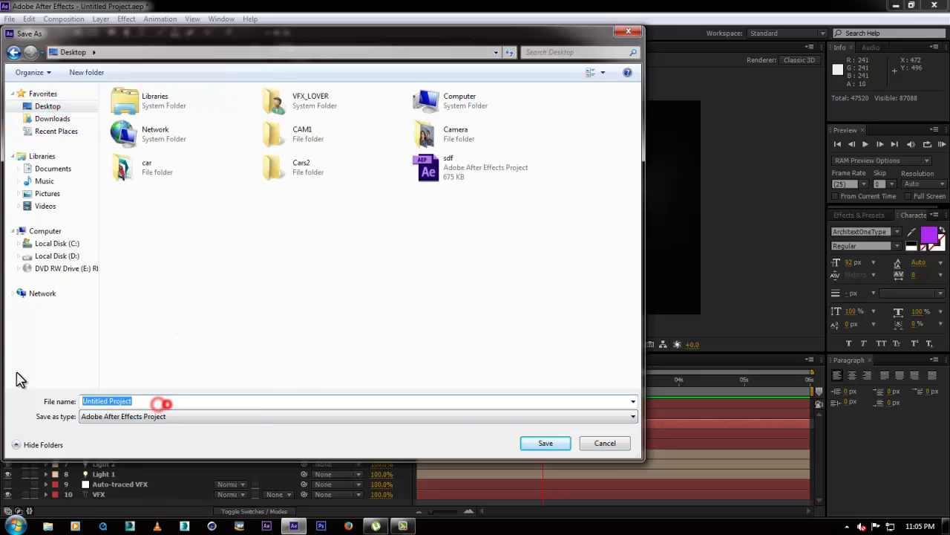
type("Particle_tuts")
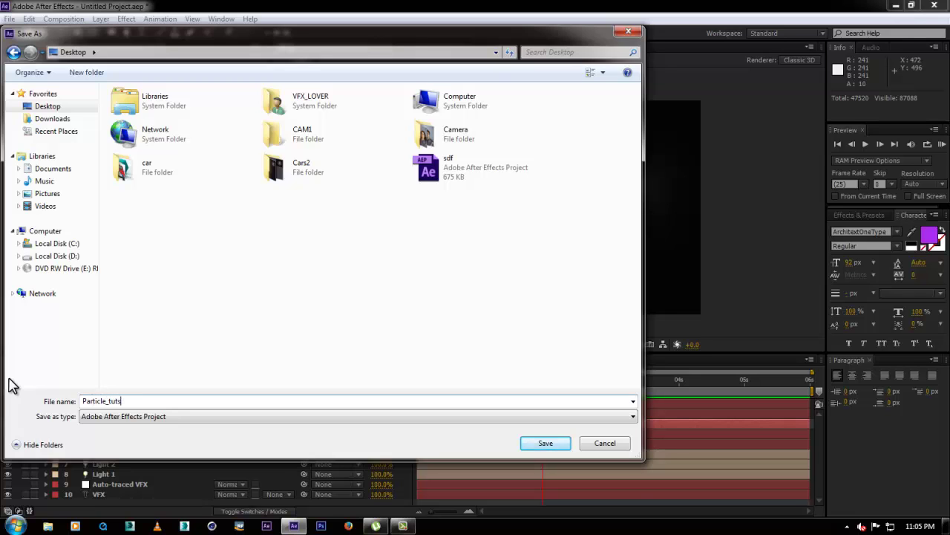
key("Return")
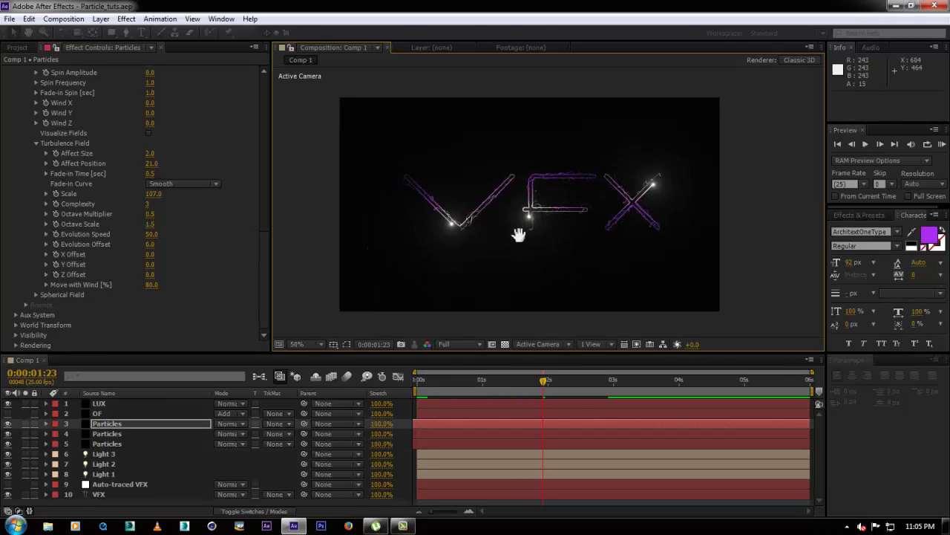
Step: Go to 0:00:00:10 and create a 1280 x 720 px black solid named BG
left_click_drag(415, 384, 443, 383)
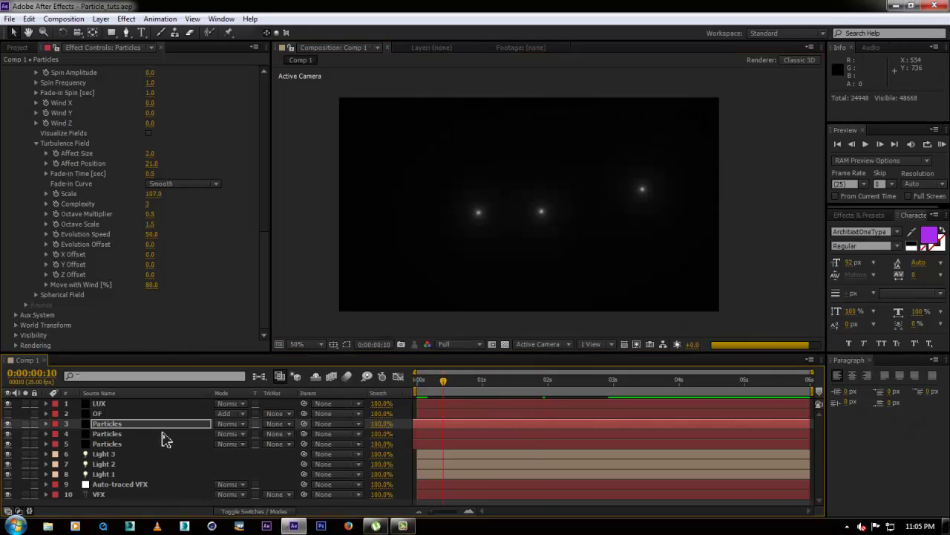
key("ctrl+y")
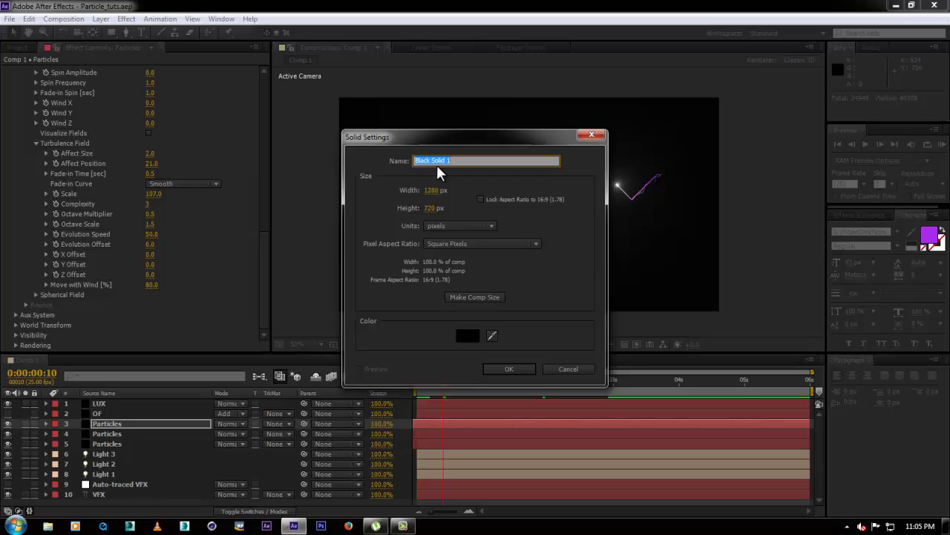
type("BG")
key("Return")
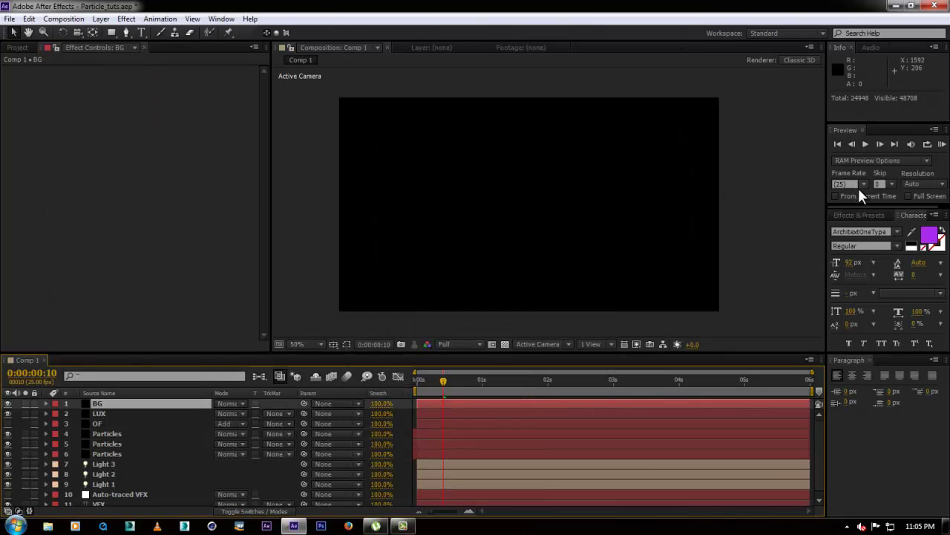
Step: Place the BG layer beneath all other layers and apply the Ramp effect to it
left_click(855, 214)
left_click(871, 228)
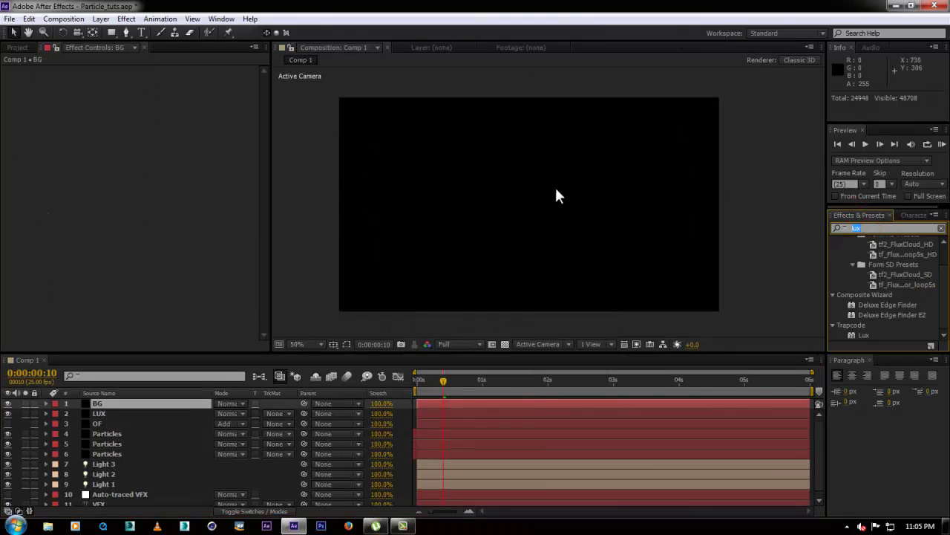
type("Ramp")
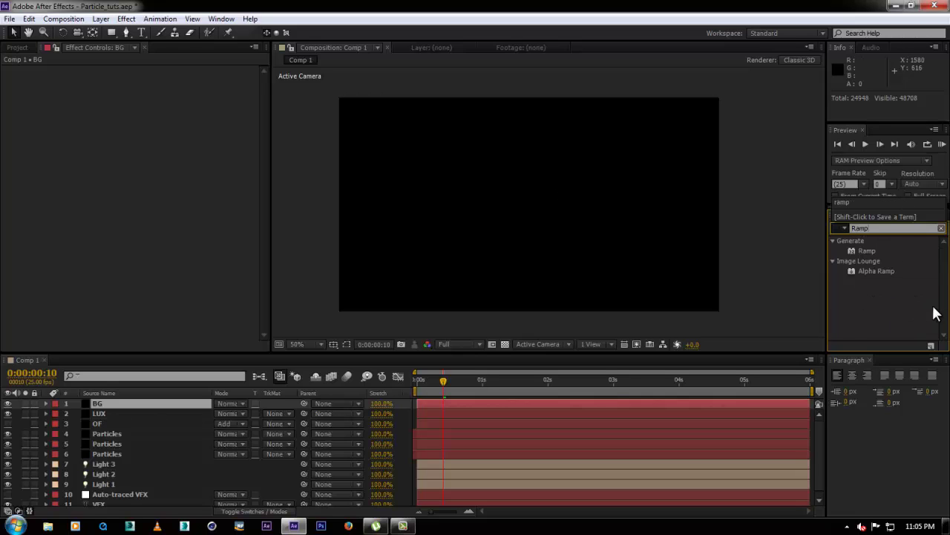
left_click_drag(866, 252, 131, 508)
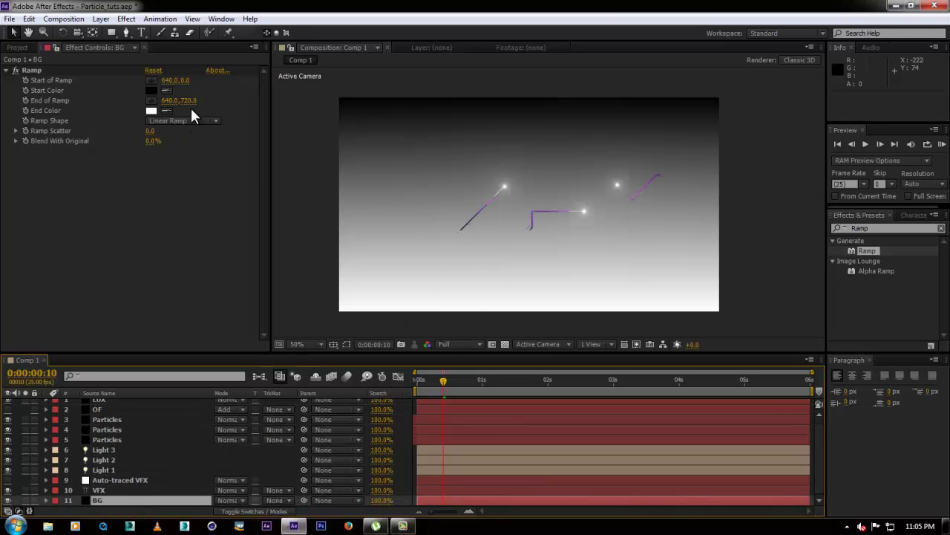
Step: Set the end color of the BG layer's Ramp to a dark purple with a hue of about 265°
left_click(152, 110)
left_click(375, 369)
left_click_drag(375, 369, 378, 357)
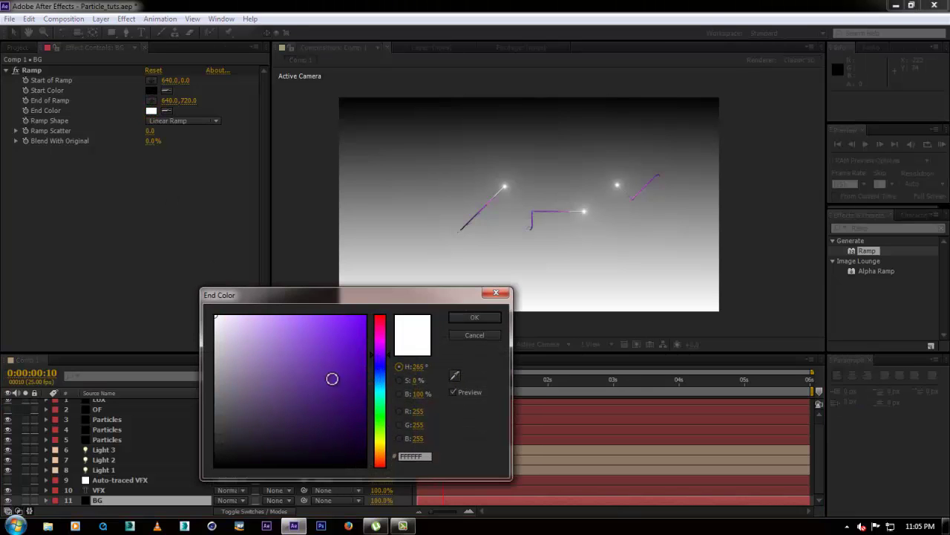
left_click(329, 434)
left_click_drag(329, 434, 292, 424)
left_click(474, 317)
Step: Set the start color of the BG layer's Ramp to a muted dark purple with a hue of about 264°
left_click(153, 90)
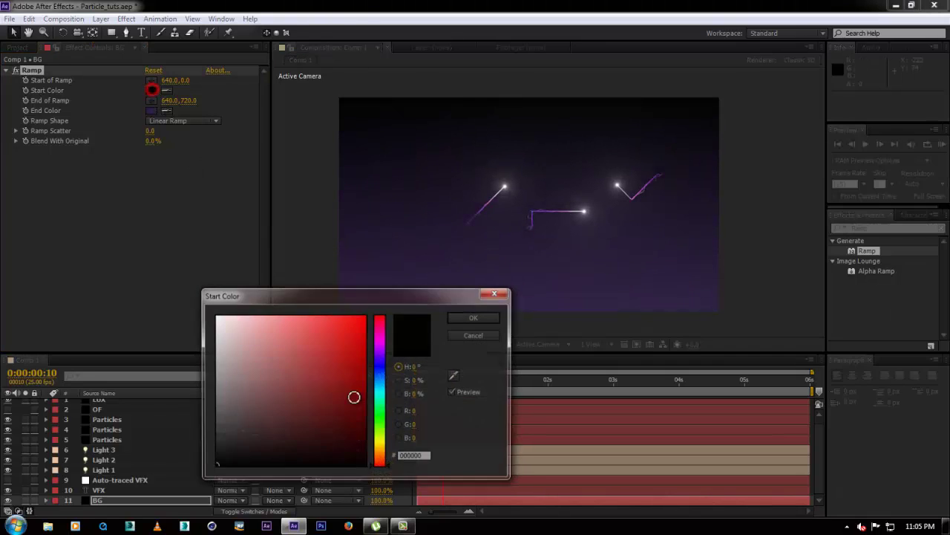
left_click_drag(383, 368, 385, 356)
mouse_move(337, 380)
left_mouse_down()
mouse_move(334, 424)
mouse_move(349, 449)
left_mouse_up()
left_click(483, 318)
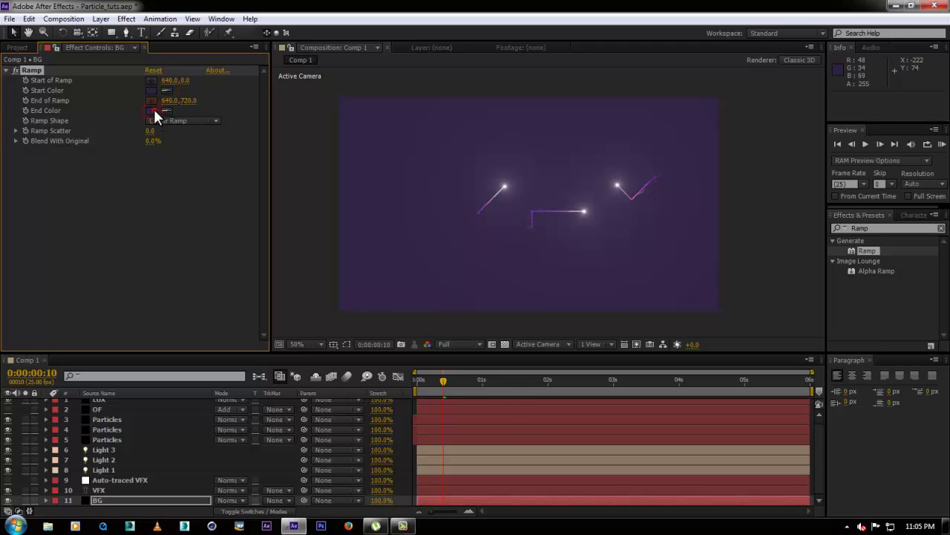
Step: Set the end color of the BG layer's Ramp to the near-black purple 0F061C
left_click(150, 110)
left_click_drag(333, 416, 297, 424)
left_click(331, 450)
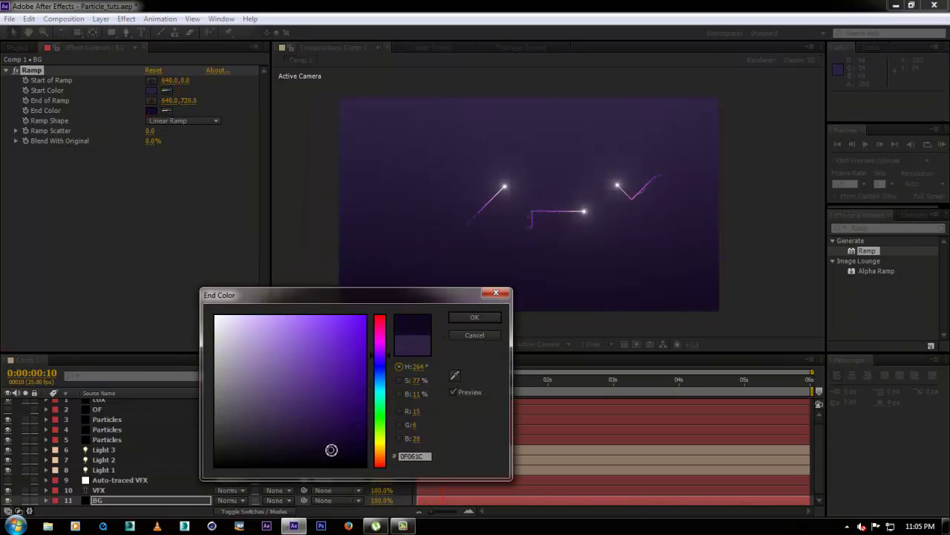
left_click(475, 317)
Step: Change the Ramp shape to Radial Ramp and place its start point above the frame at about 632, -208
left_click(185, 120)
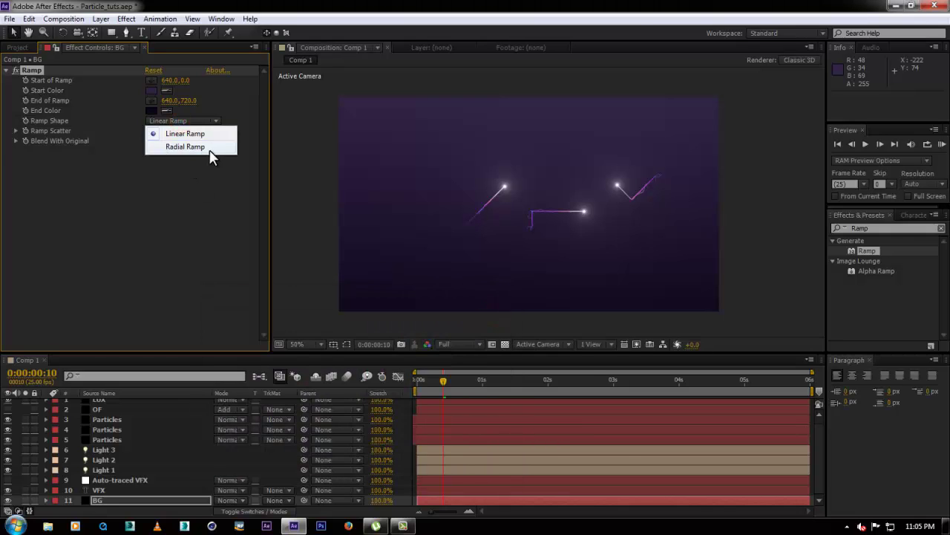
left_click(195, 146)
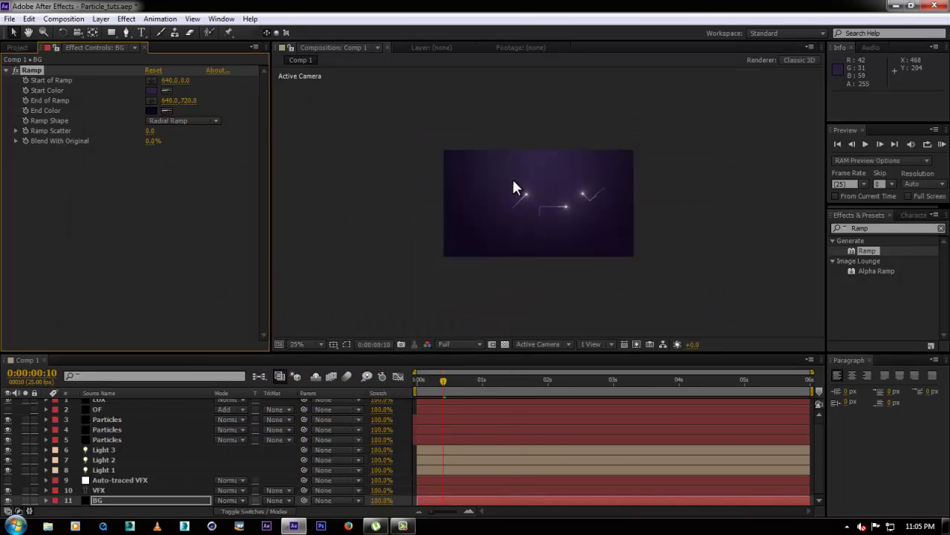
scroll(512, 177, "down", 2)
left_click(151, 80)
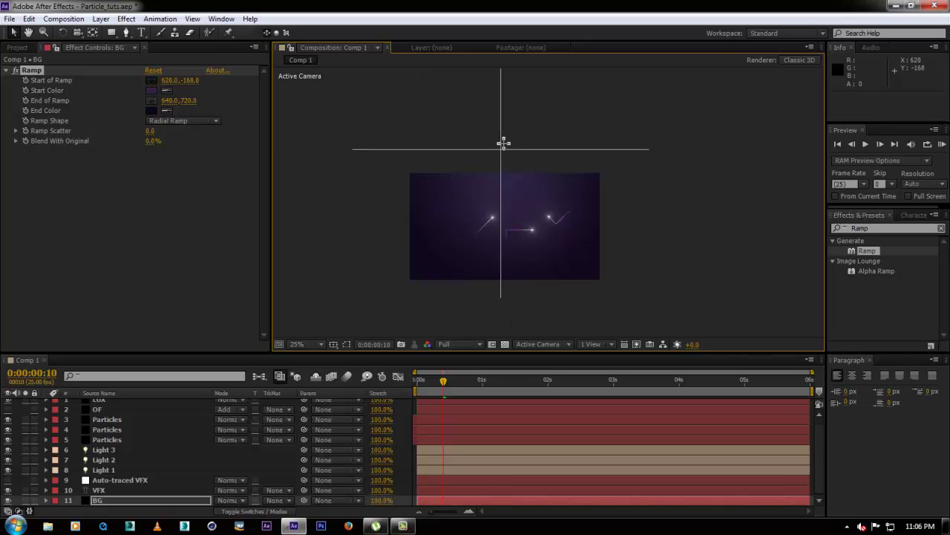
left_click(503, 142)
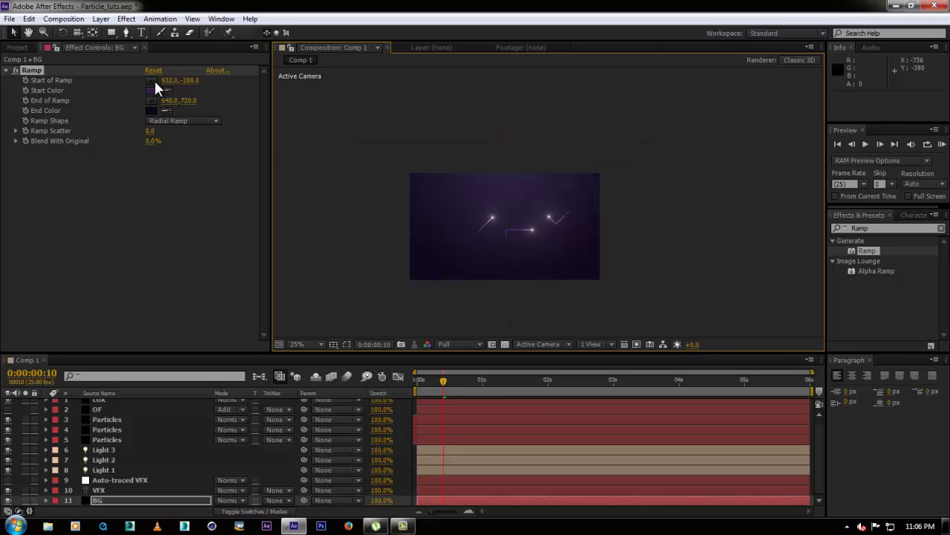
Step: Show the layer controls and move the Ramp's start point to about 632, -396 and its end point to about 640, 748
key("ctrl+shift+h")
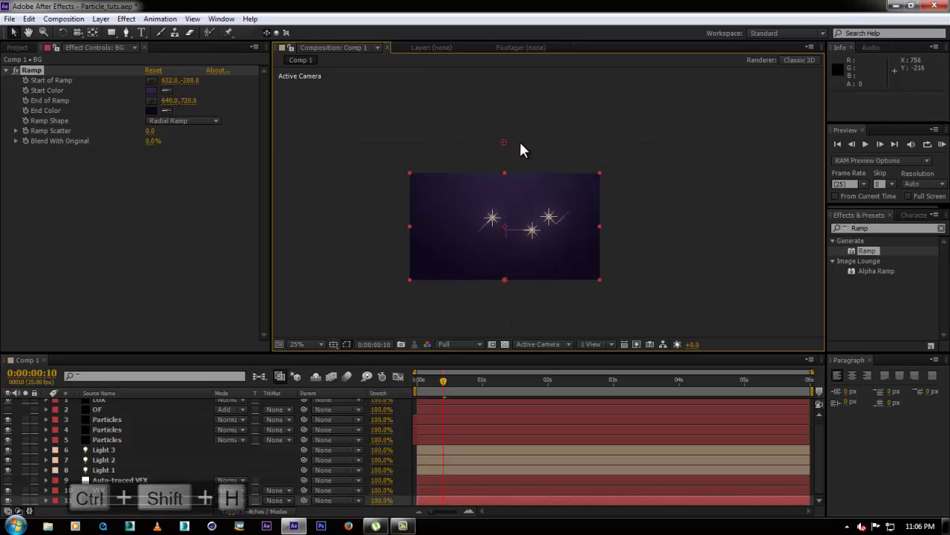
left_click_drag(504, 141, 504, 122)
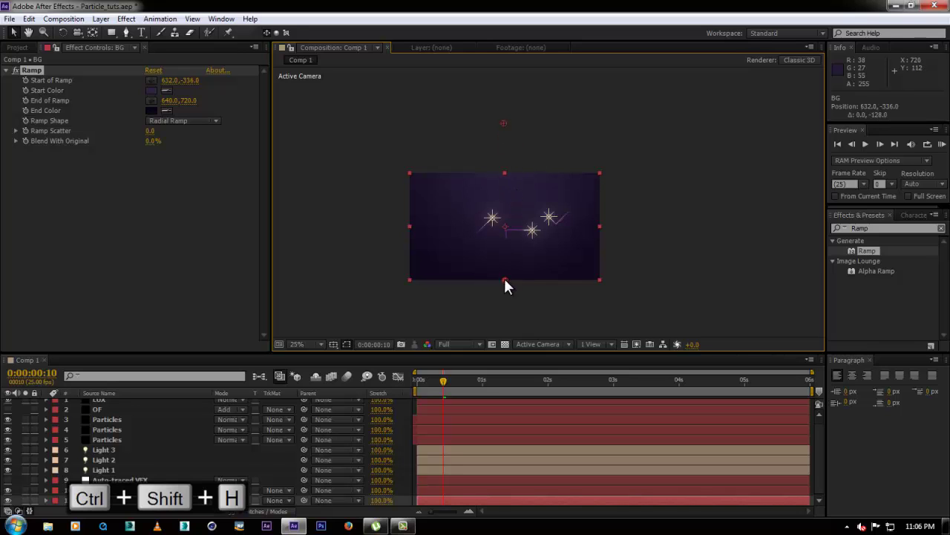
left_click_drag(504, 280, 509, 283)
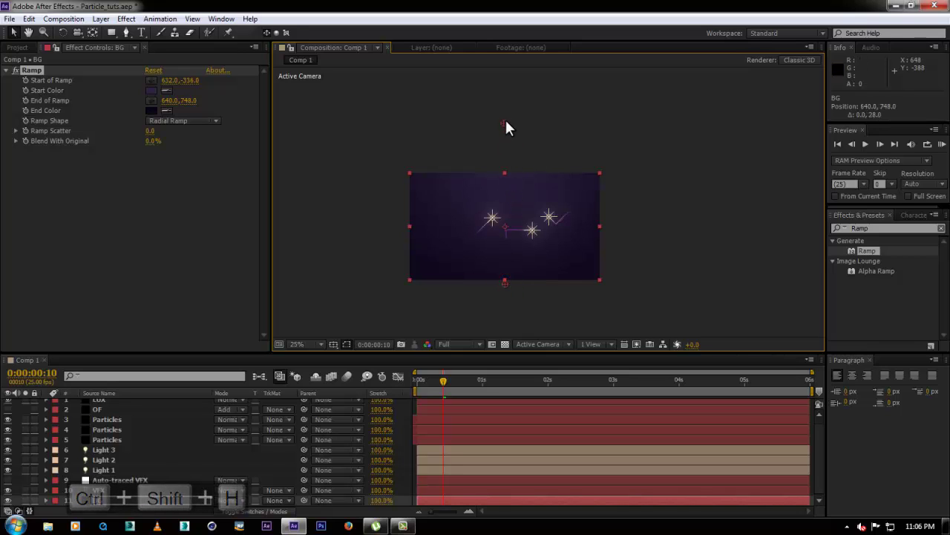
left_click_drag(505, 123, 506, 117)
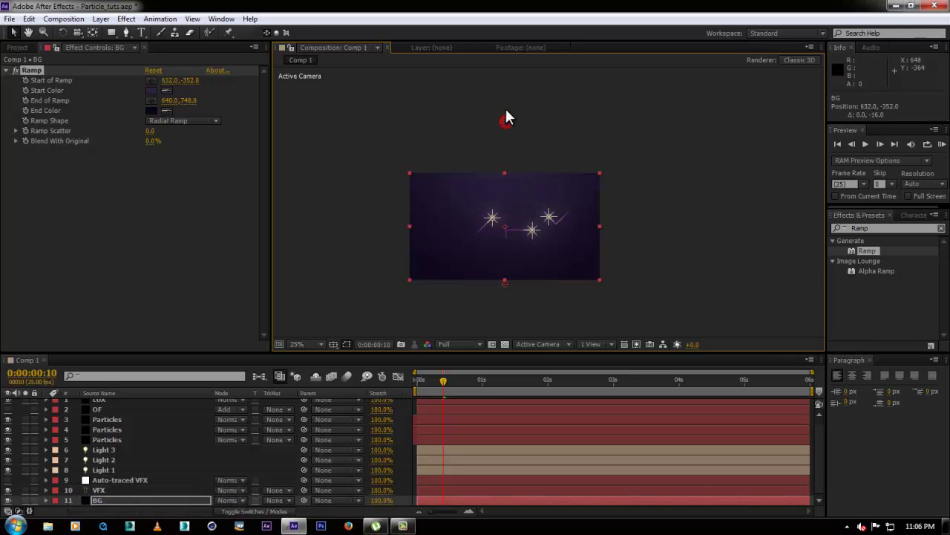
Step: Brighten the Ramp's start color slightly to a purple of about 3E2B5B
left_click(152, 90)
left_click_drag(291, 418, 295, 411)
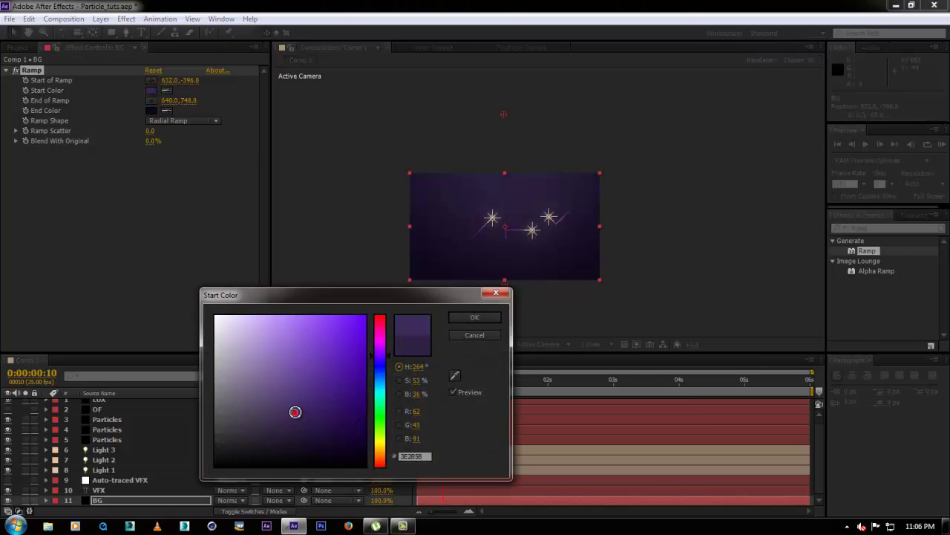
left_click(486, 318)
scroll(466, 290, "up", 3)
scroll(532, 240, "down", 1)
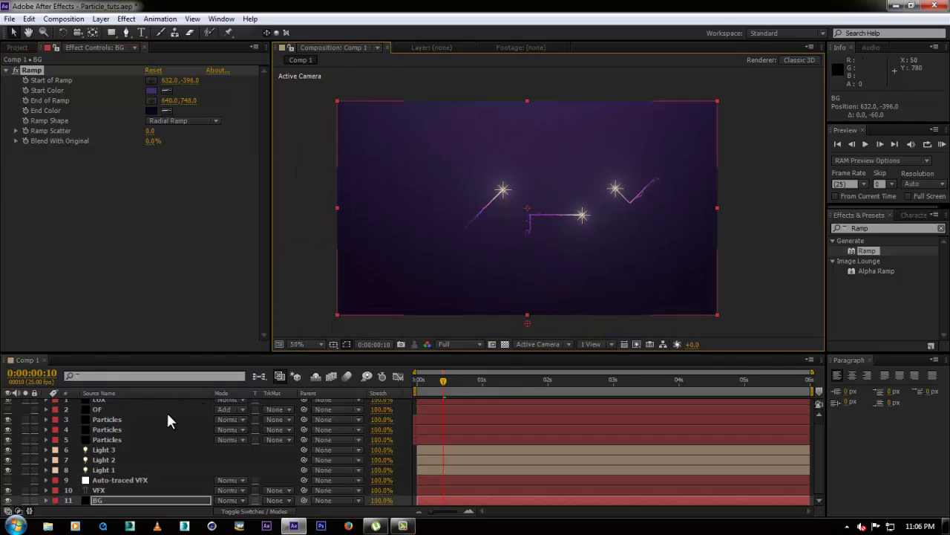
left_click(295, 275)
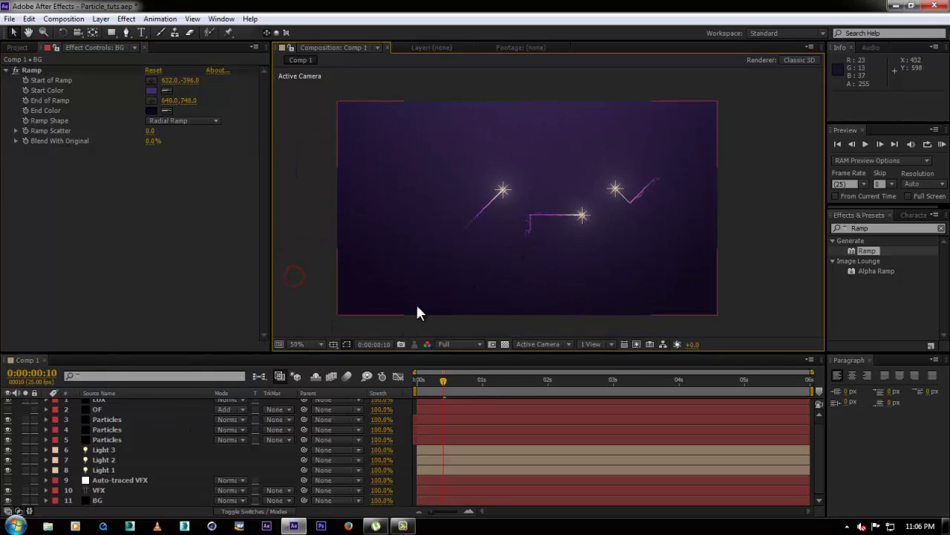
left_click(113, 440)
left_click(305, 275)
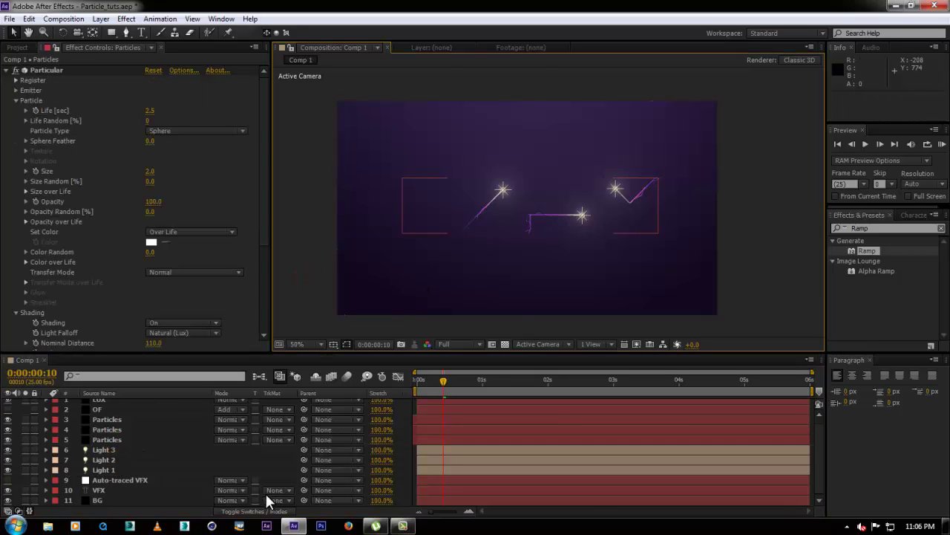
Step: Make the BG layer a 3D layer and push it back along its Z position behind the lights
left_click(186, 500)
left_click(281, 511)
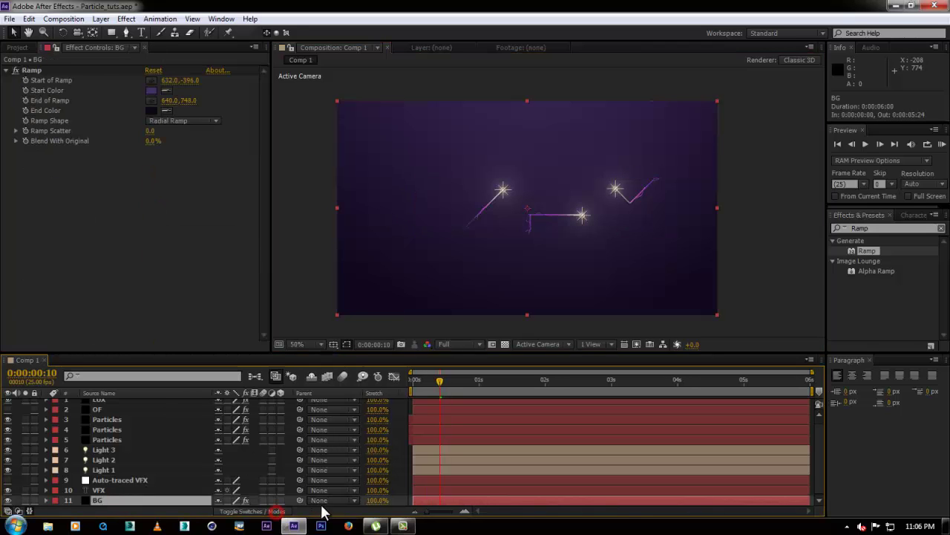
left_click(281, 500)
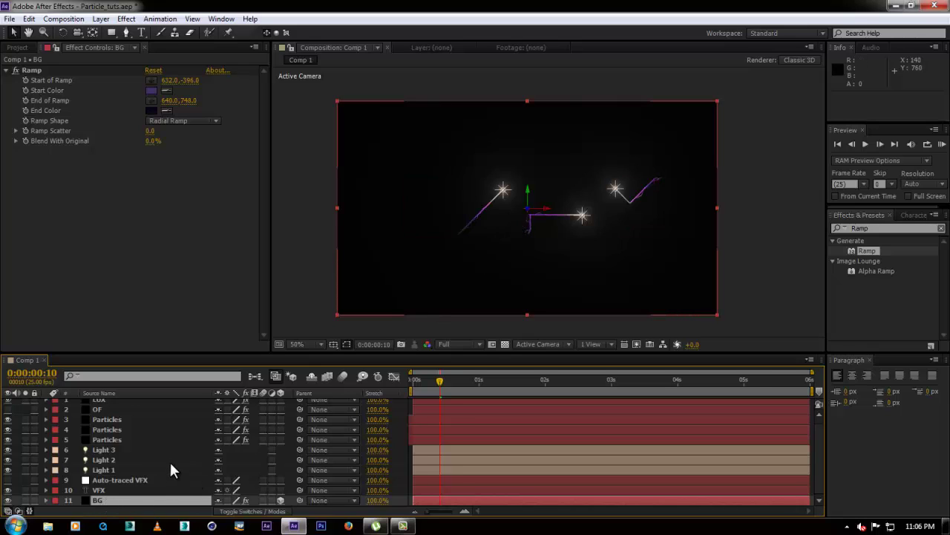
key("p")
left_click_drag(260, 502, 308, 502)
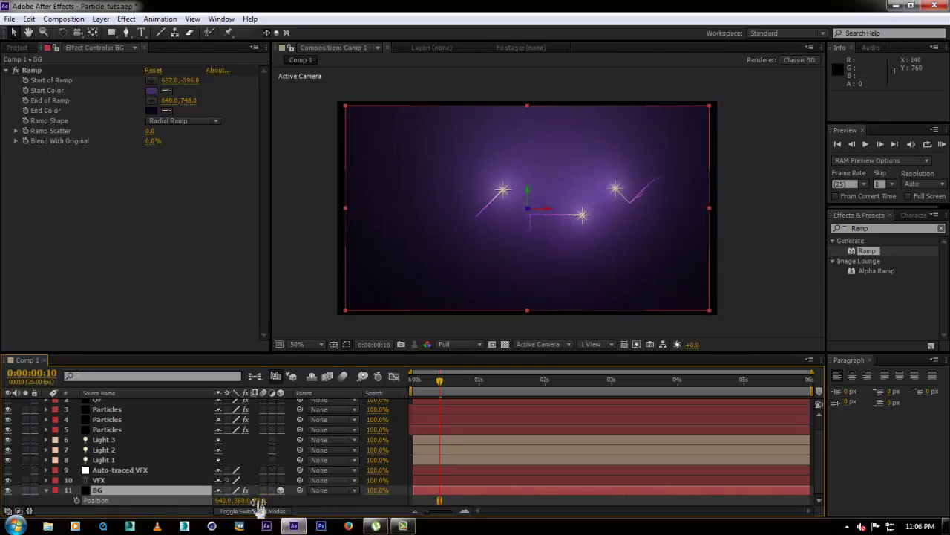
Step: Scale the BG layer to 113% so it covers the whole frame
key("s")
left_click_drag(269, 502, 286, 508)
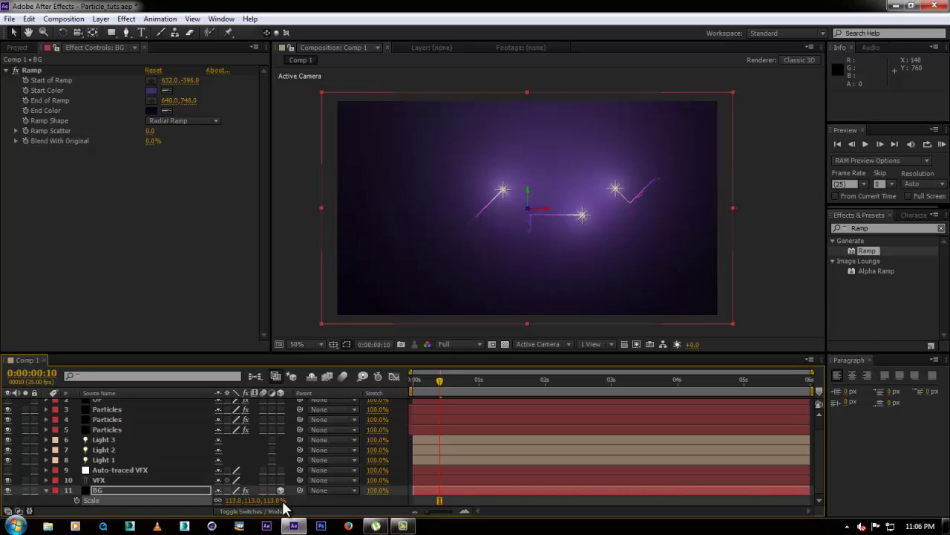
left_click(313, 302)
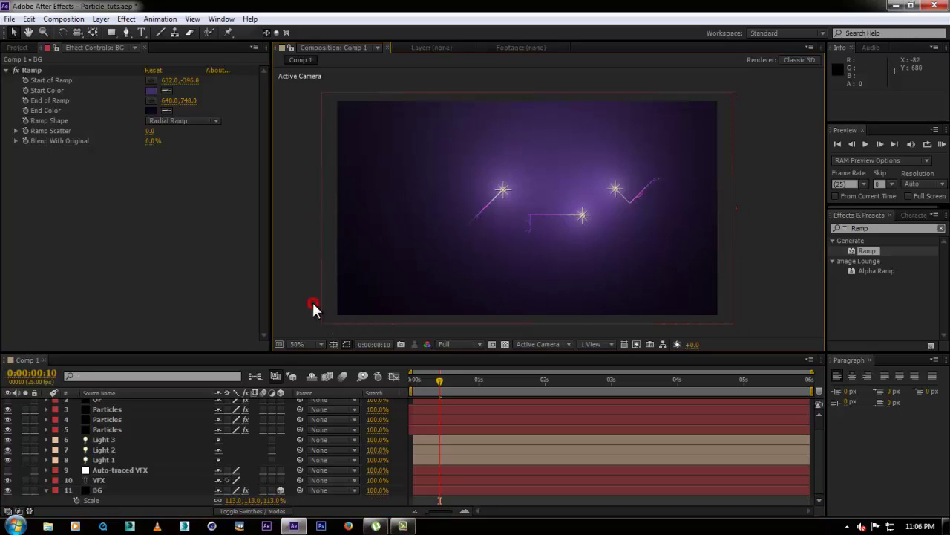
Step: Solo the VFX text and BG layers and go to 0:00:02:22
left_click(94, 479)
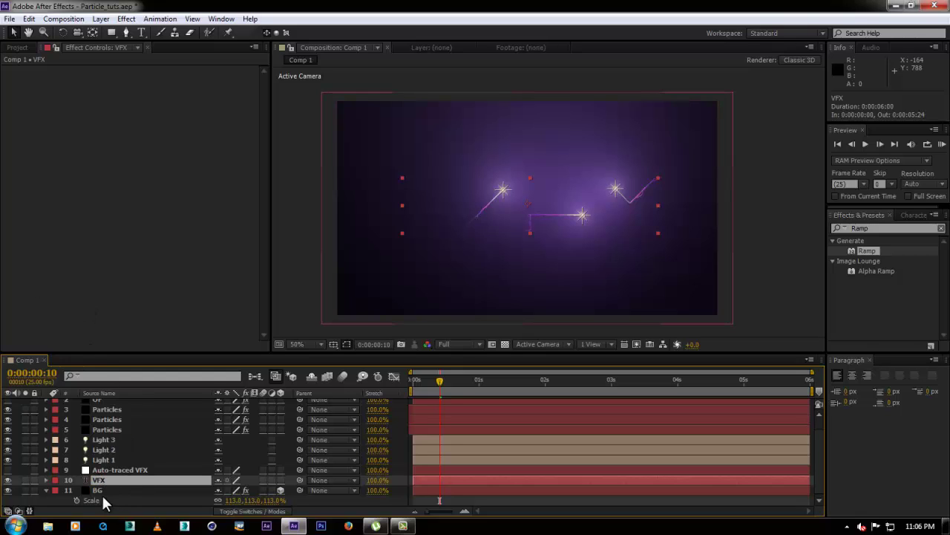
left_click(26, 479)
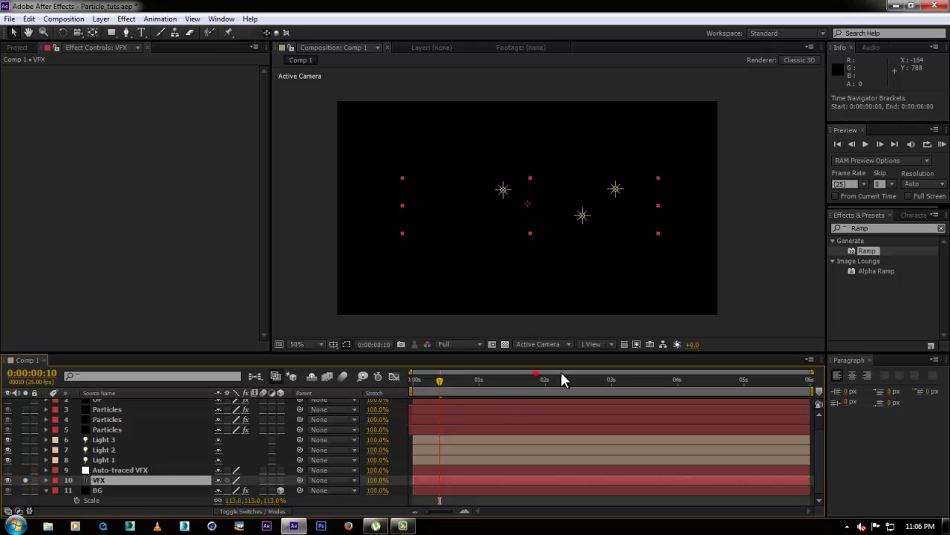
left_click_drag(584, 379, 603, 378)
left_click(25, 490)
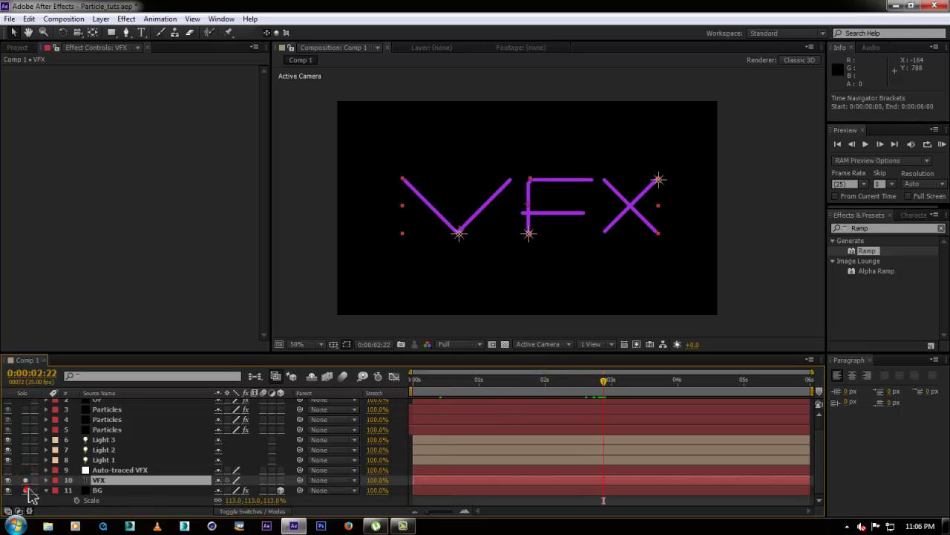
Step: Add a Drop Shadow layer style to the VFX text layer and check it up close
right_click(105, 479)
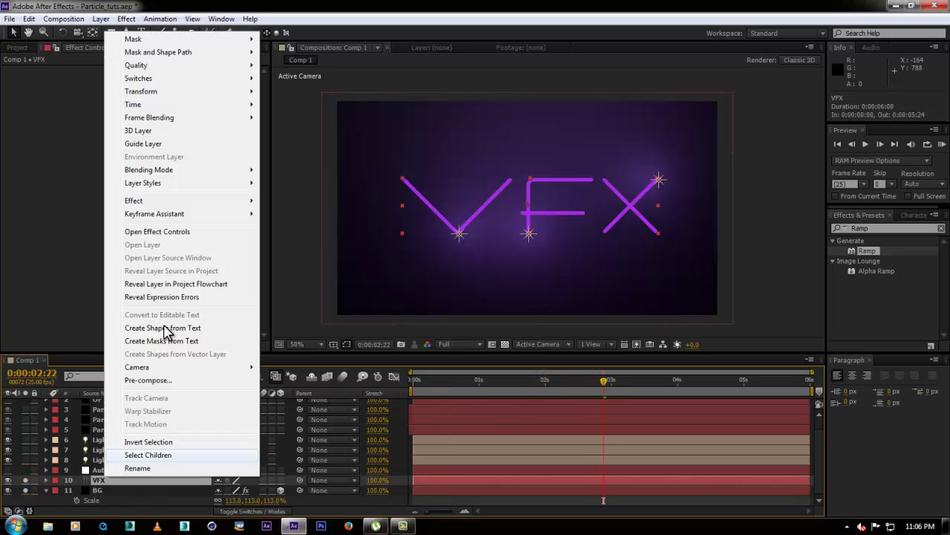
left_click(154, 199)
left_click(160, 184)
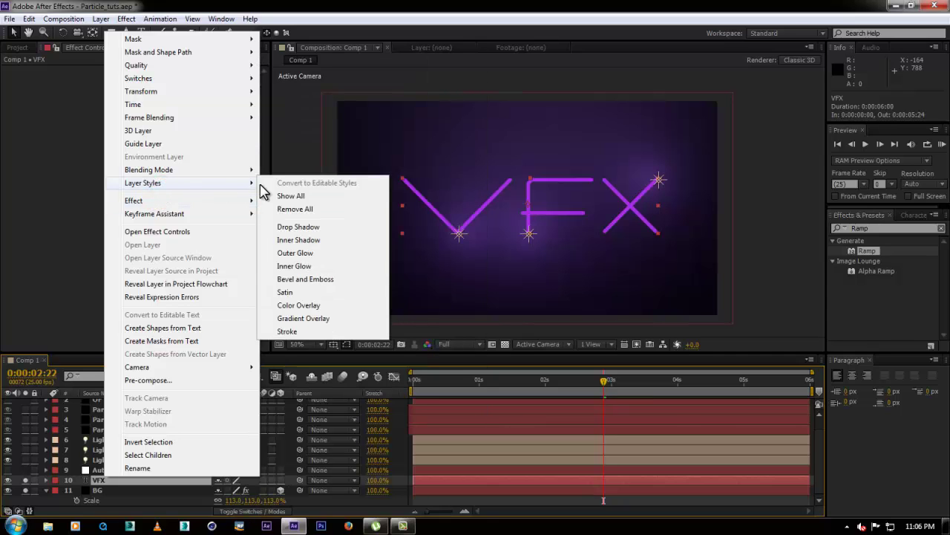
left_click(298, 227)
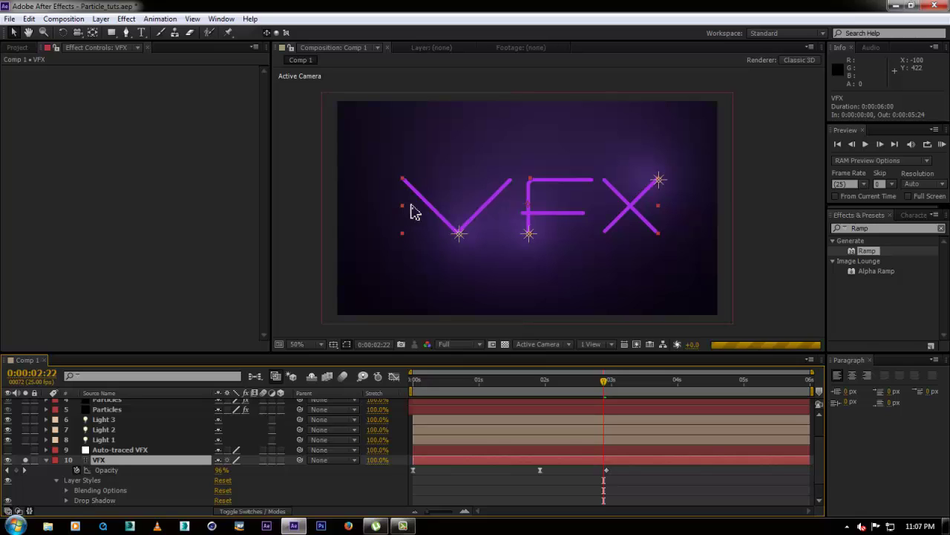
key("period")
left_click_drag(425, 200, 481, 198)
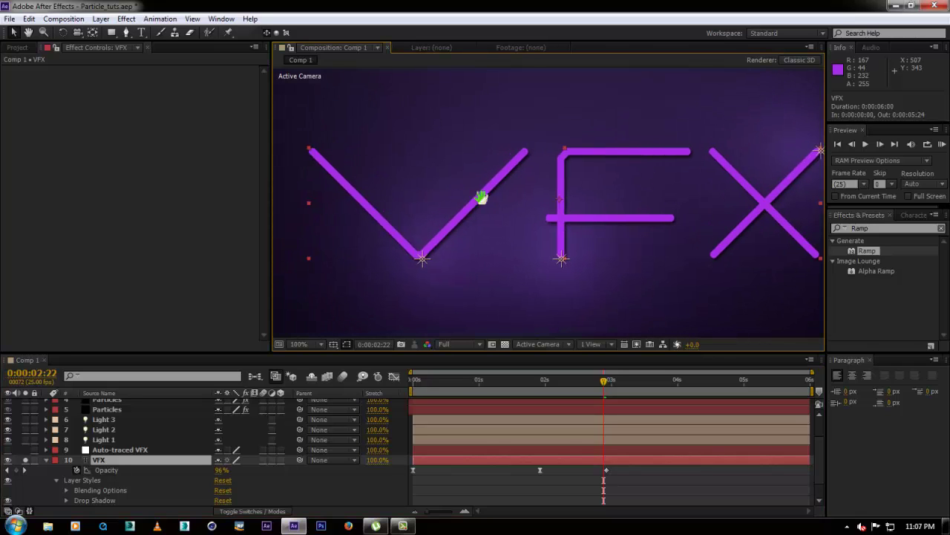
key("comma")
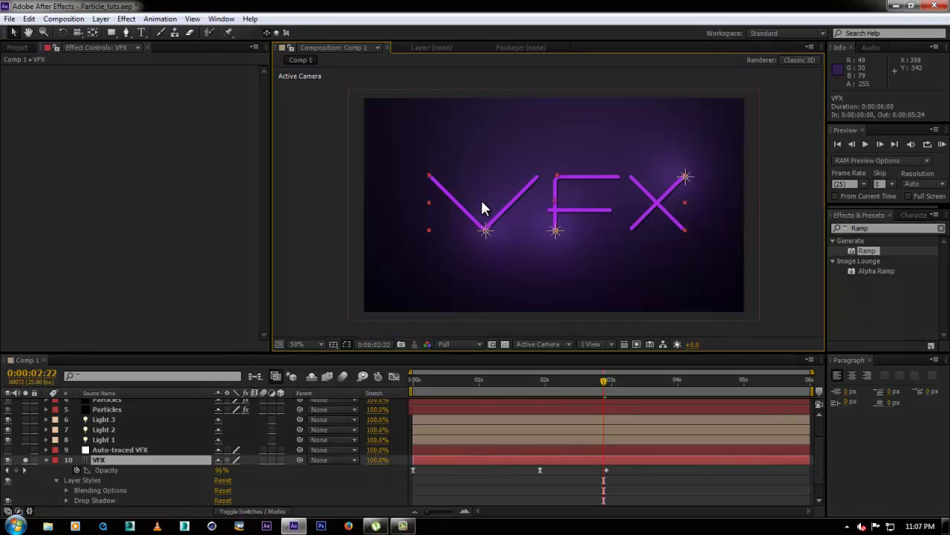
Step: Save the project, collapse the VFX layer's properties and turn off solo for the VFX and BG layers
key("ctrl+s")
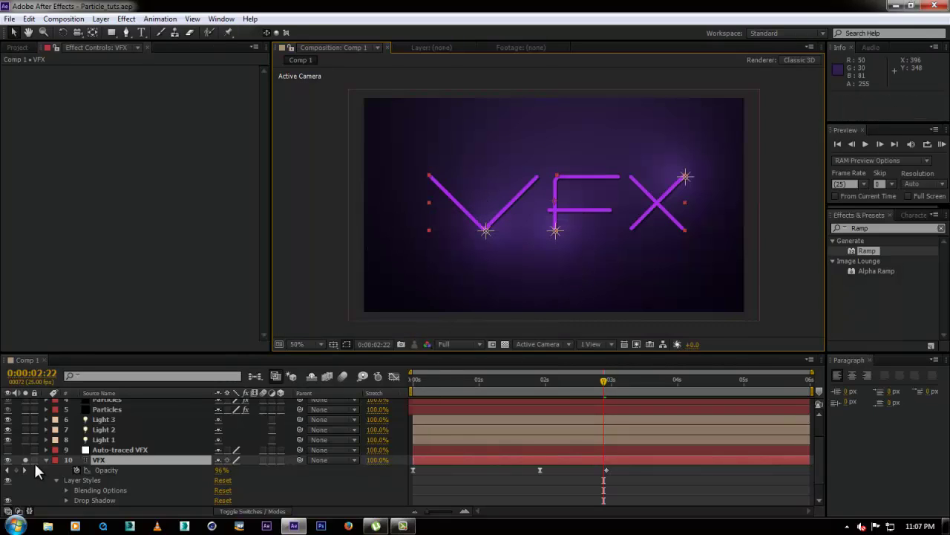
left_click(46, 459)
left_click(28, 483)
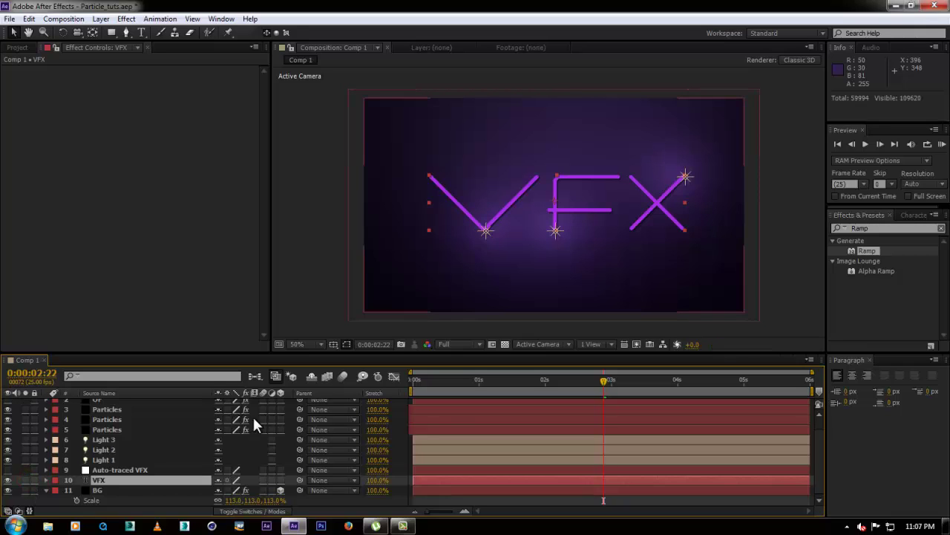
Step: Render a RAM preview of the whole composition and play it back with the composition view maximized
left_click(943, 146)
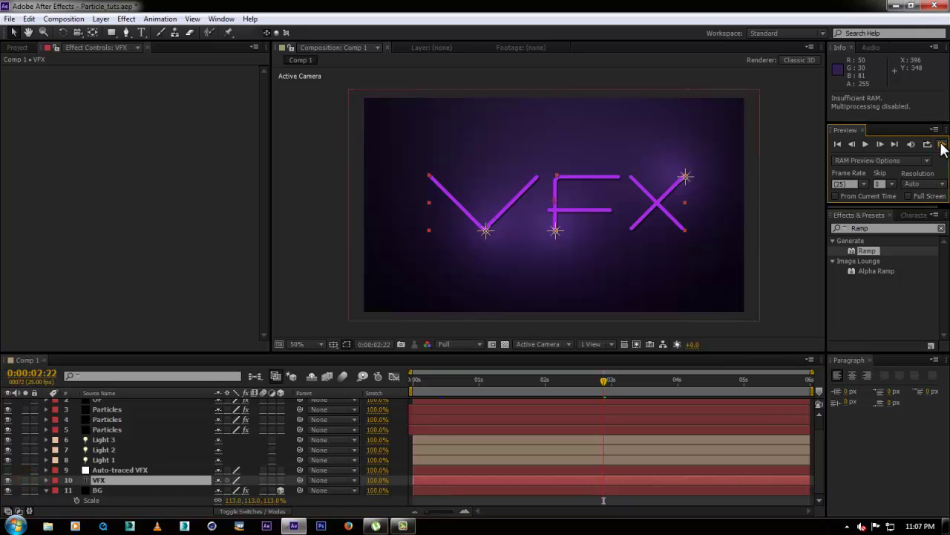
key("period")
key("comma")
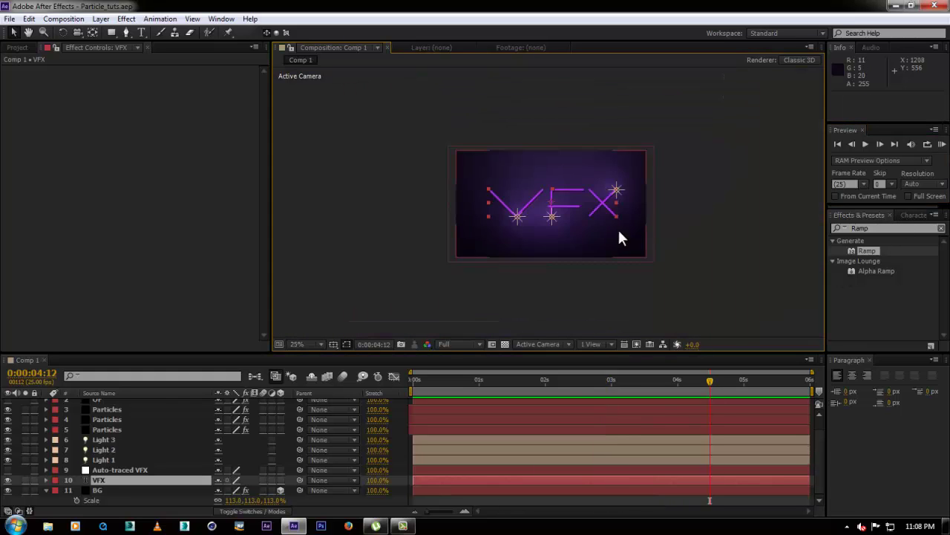
key("grave")
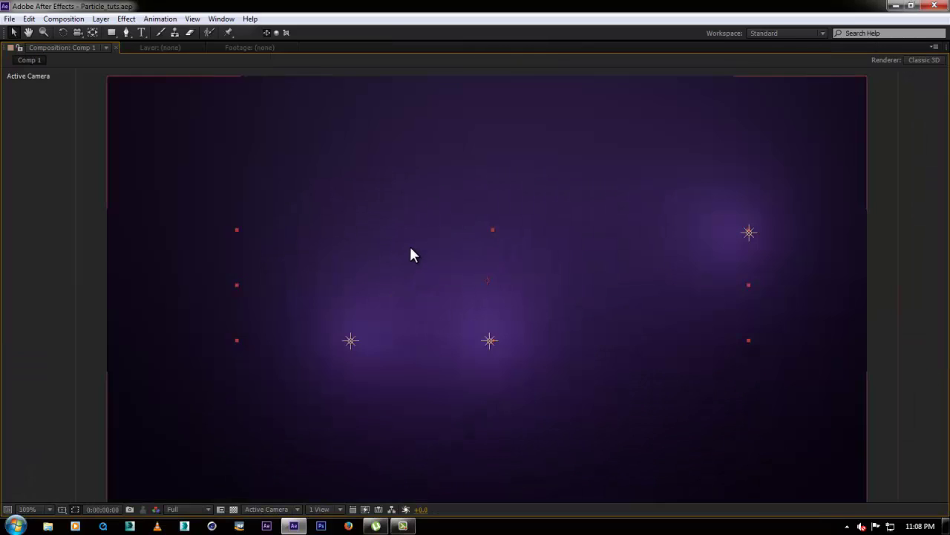
left_click_drag(409, 244, 381, 237)
key("comma")
key("space")
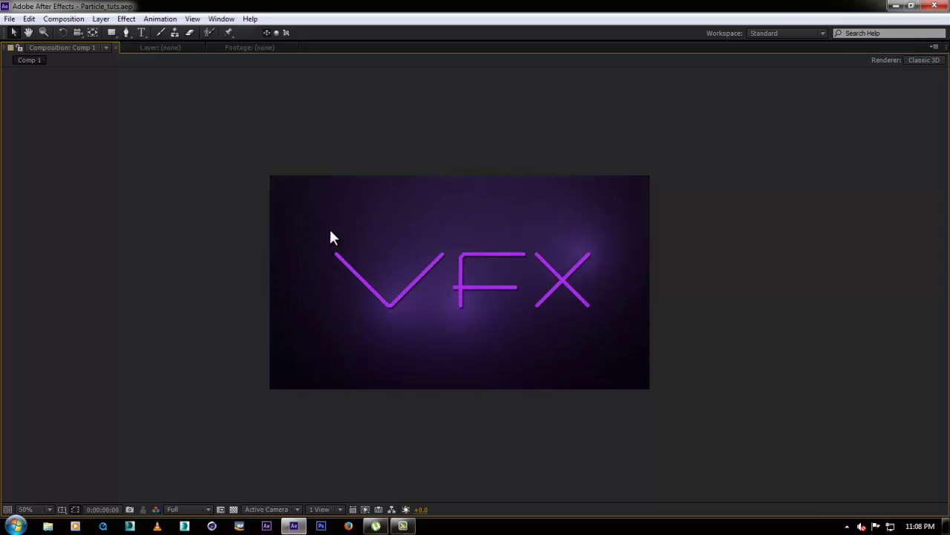
key("space")
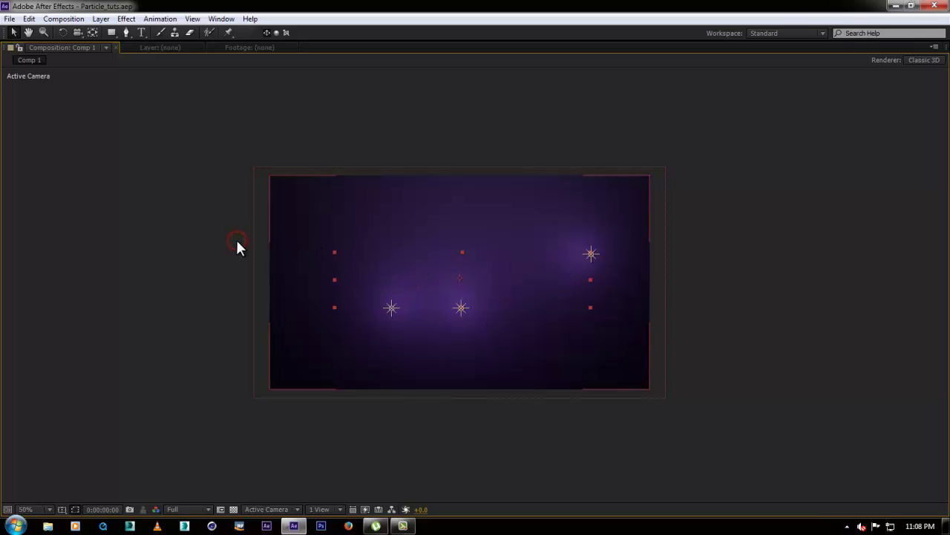
Step: Play back the preview, stop at 0:00:02:19 and examine the final VFX text up close
key("space")
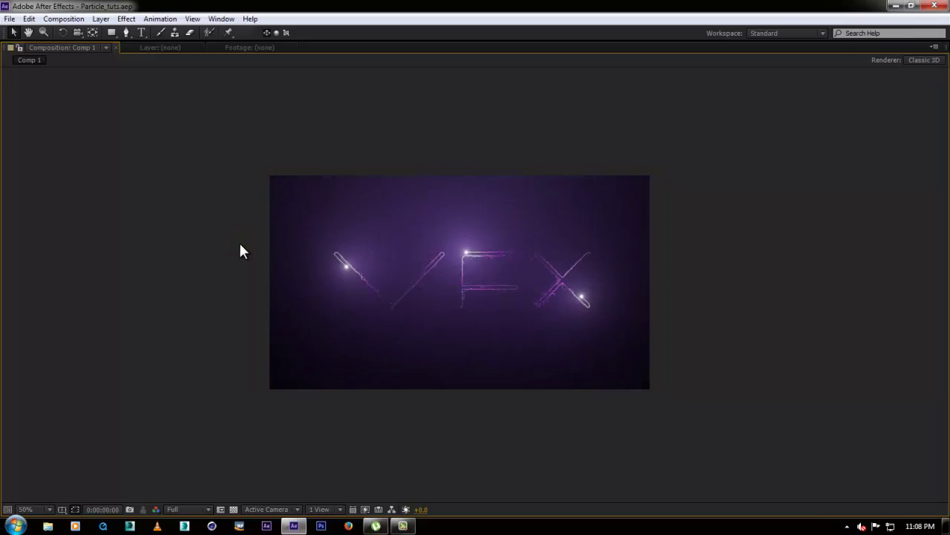
key("space")
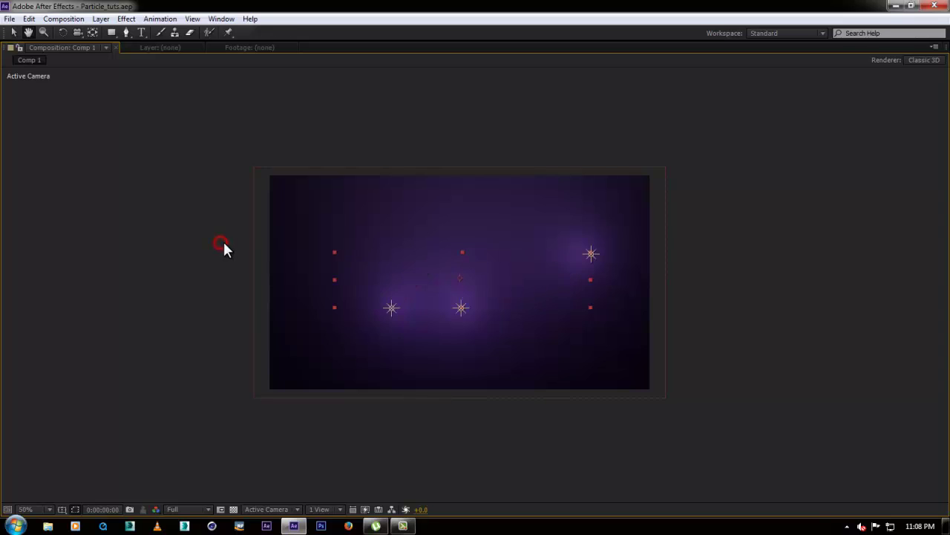
key("space")
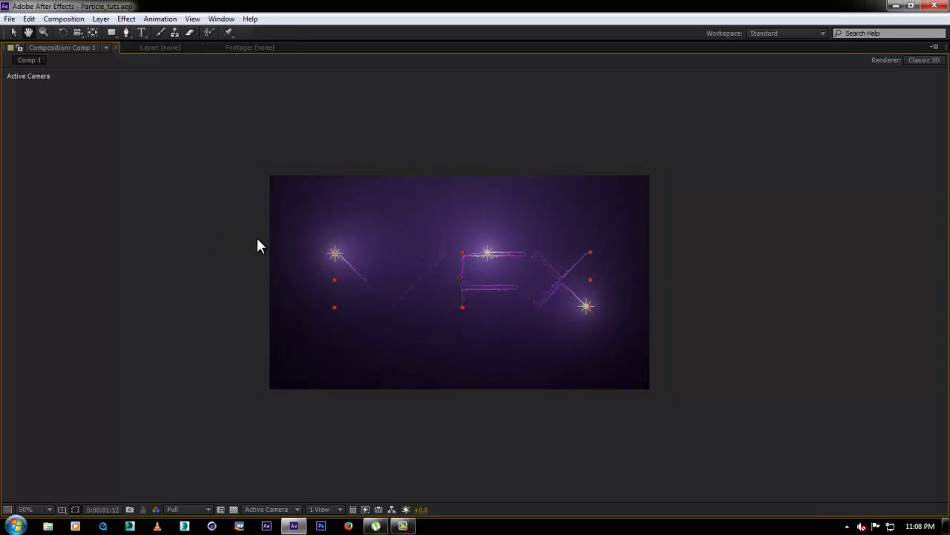
left_click(357, 245)
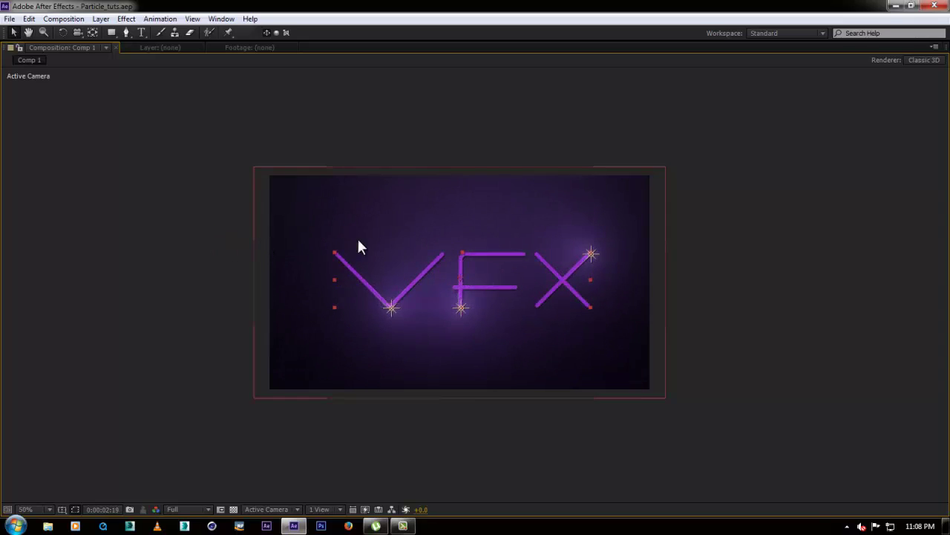
key("grave")
scroll(461, 241, "up", 2)
key("grave")
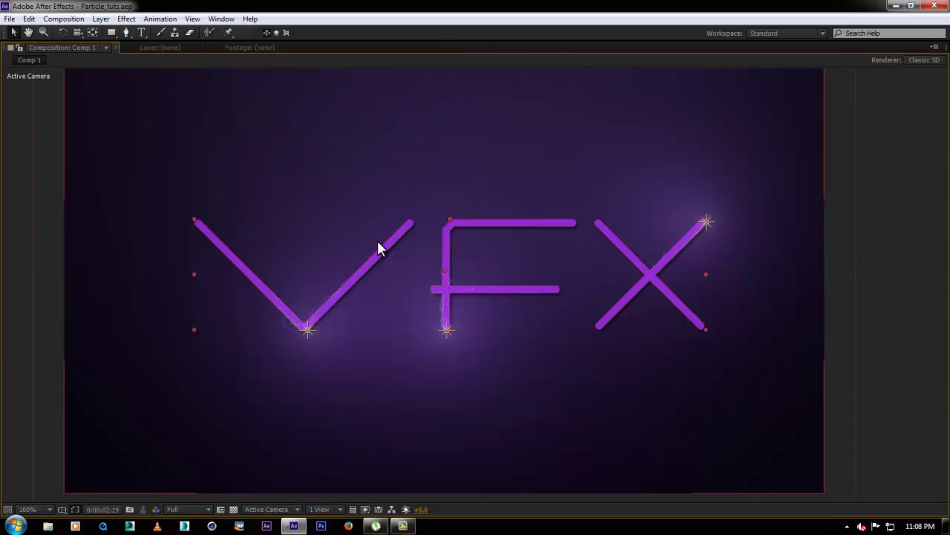
key("grave")
scroll(527, 217, "down", 2)
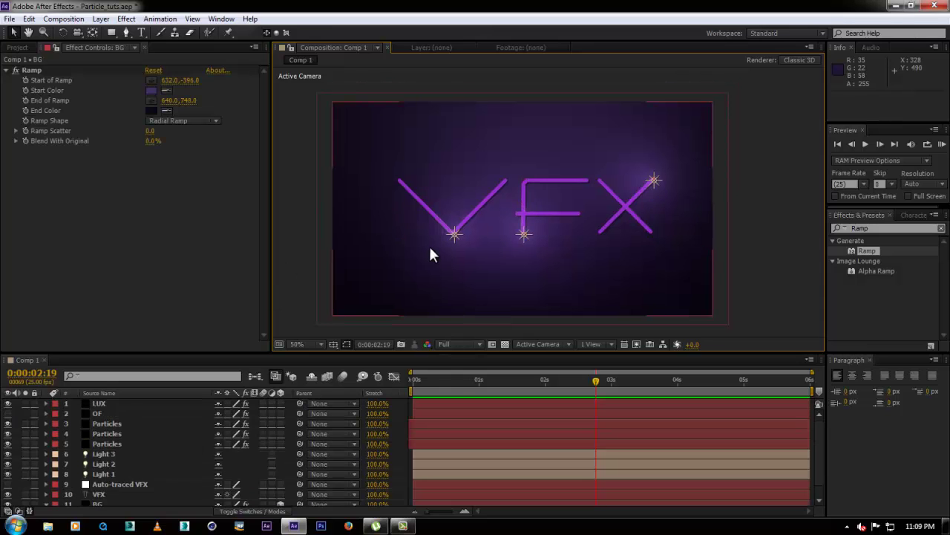
Step: Add an adjustment layer above all layers, apply Curves to it and adjust the shadow and highlight points of the RGB curve
key("ctrl+alt+y")
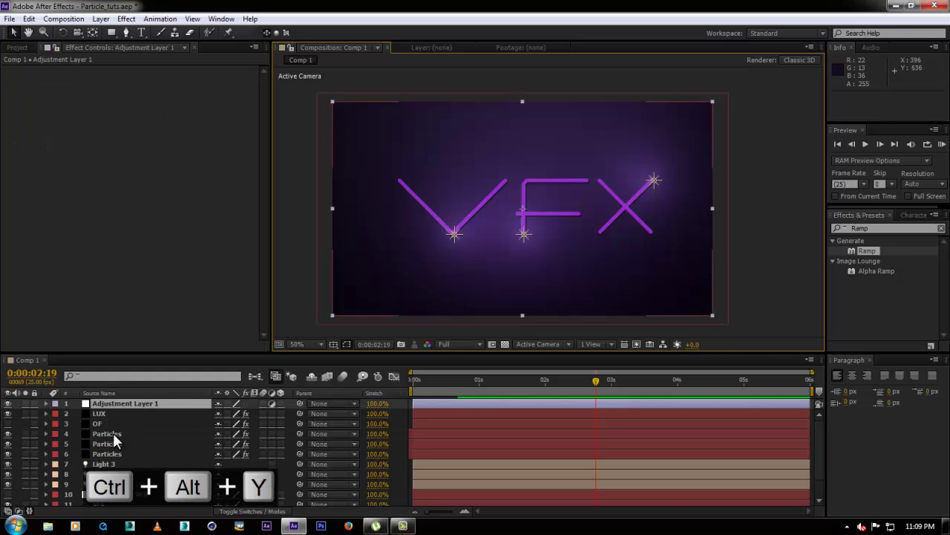
right_click(110, 248)
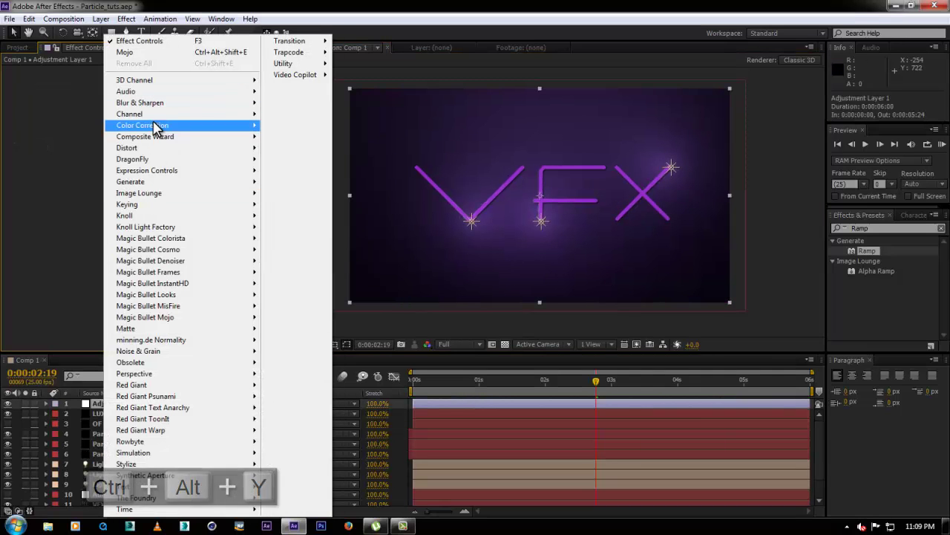
mouse_move(219, 125)
left_click(293, 343)
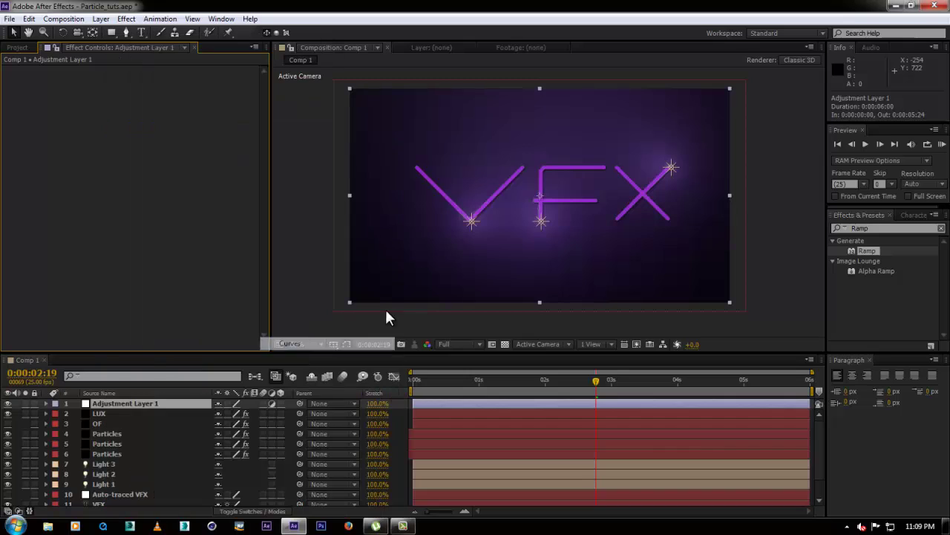
left_click_drag(61, 168, 62, 177)
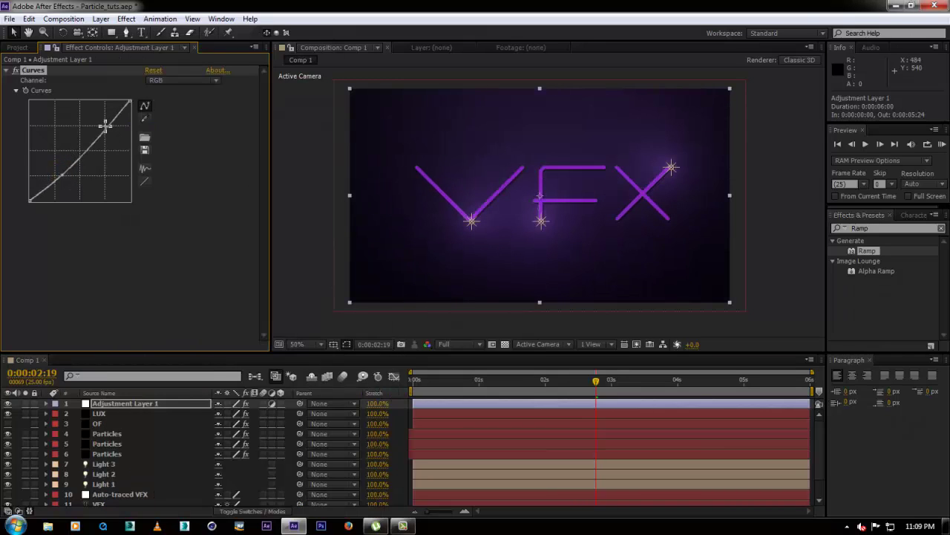
left_click_drag(105, 125, 55, 176)
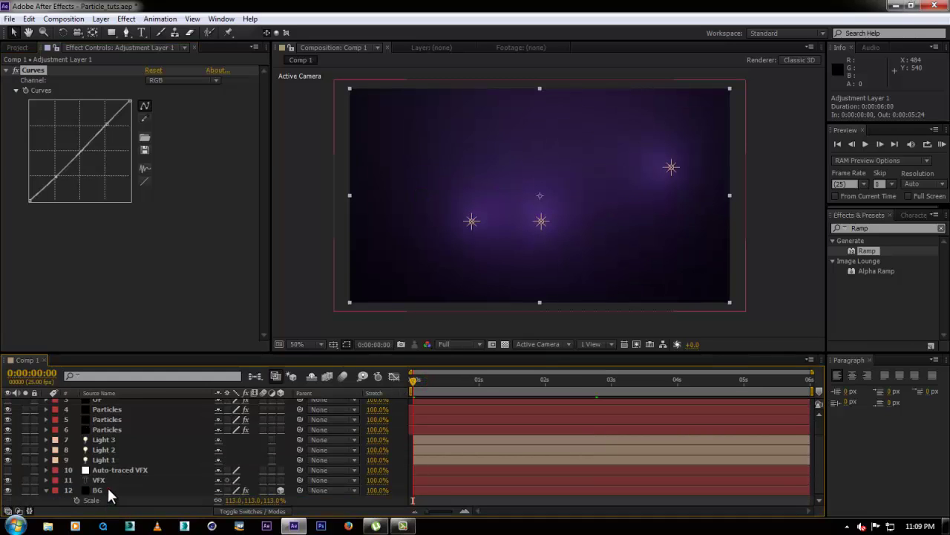
Step: Fade in the BG layer with Opacity keyframes of 0% at 0:00:00:00 and 100% at 0:00:00:08, saving the project
left_click(99, 490)
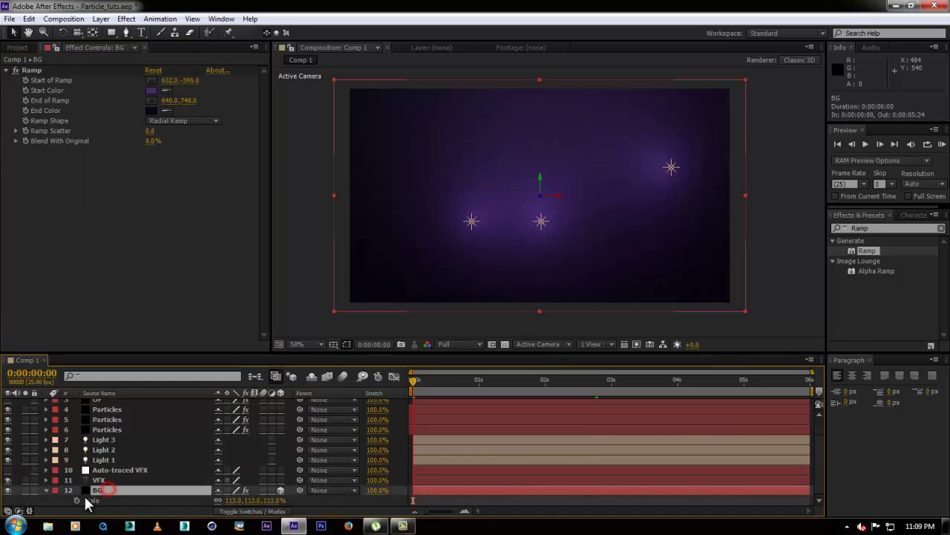
key("t")
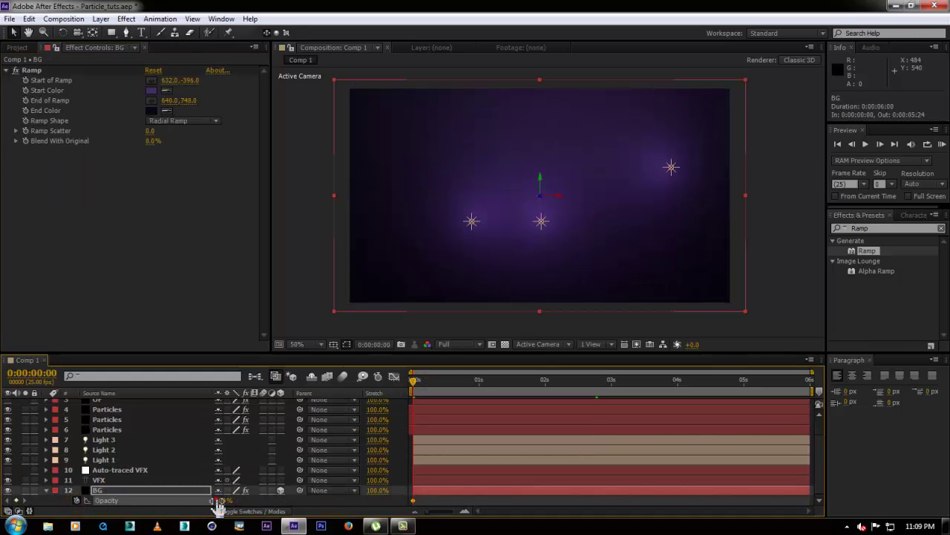
left_click(219, 500)
type("0")
key("Return")
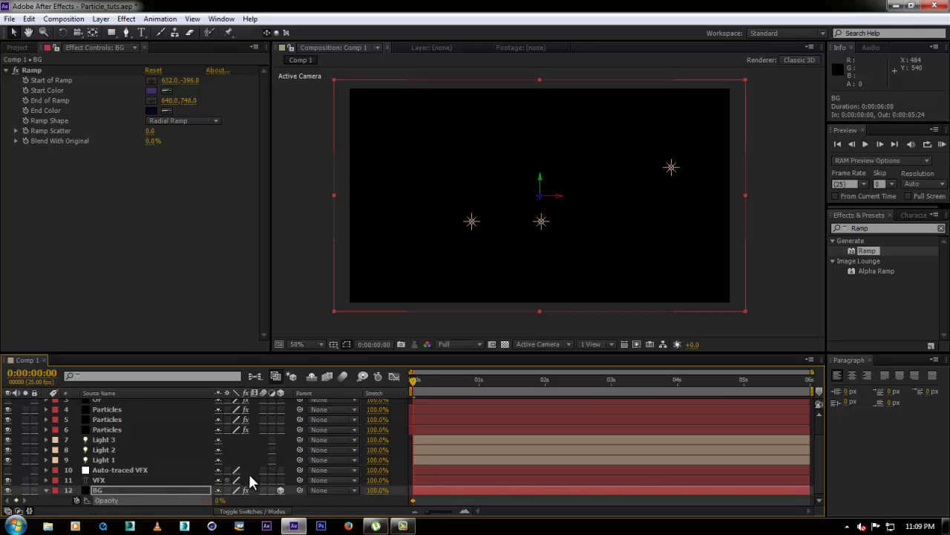
key("ctrl+s")
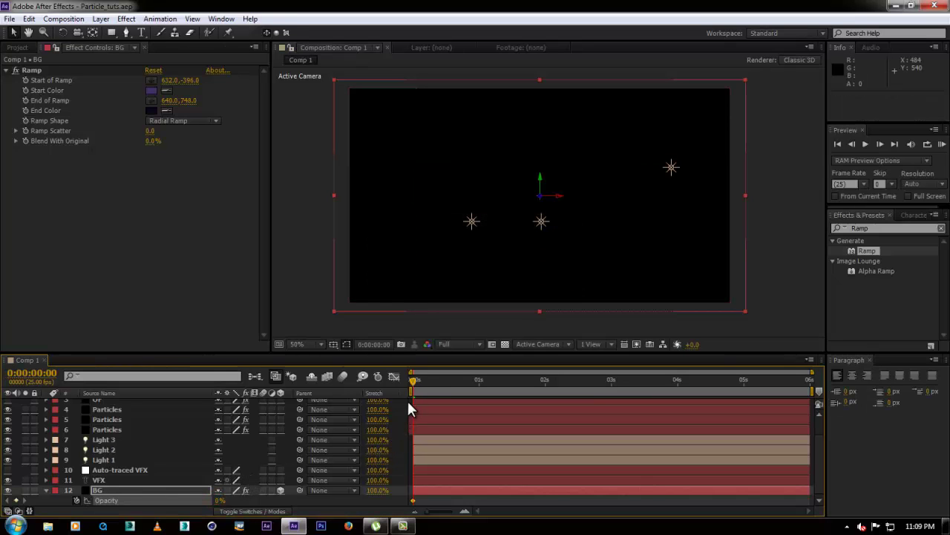
left_click_drag(414, 381, 435, 383)
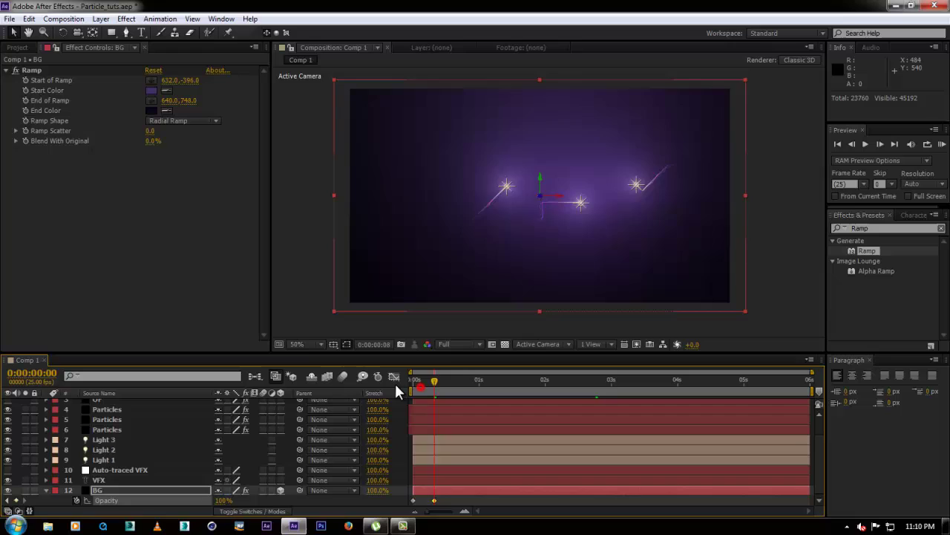
Step: RAM preview the background fade-in from the start, save the project and return to 0:00:00:00
key("Home")
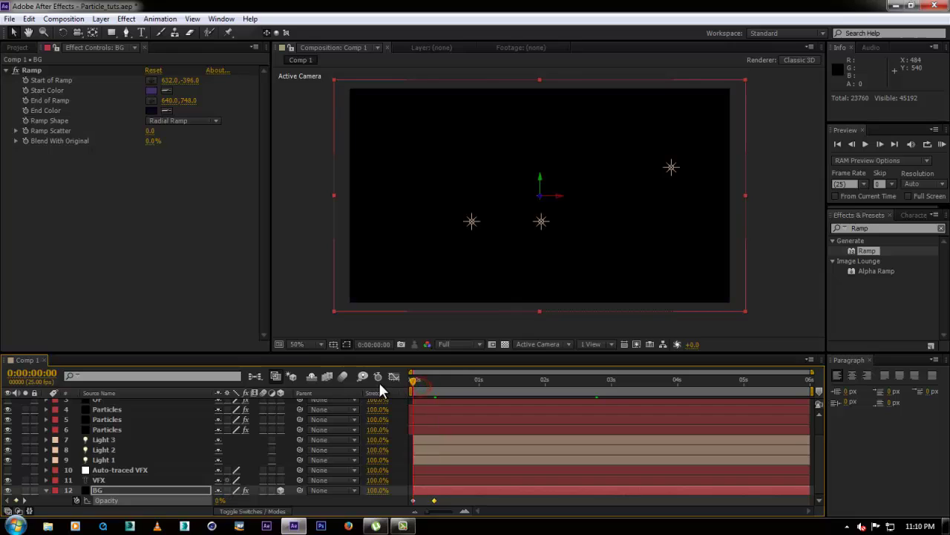
key("KP_0")
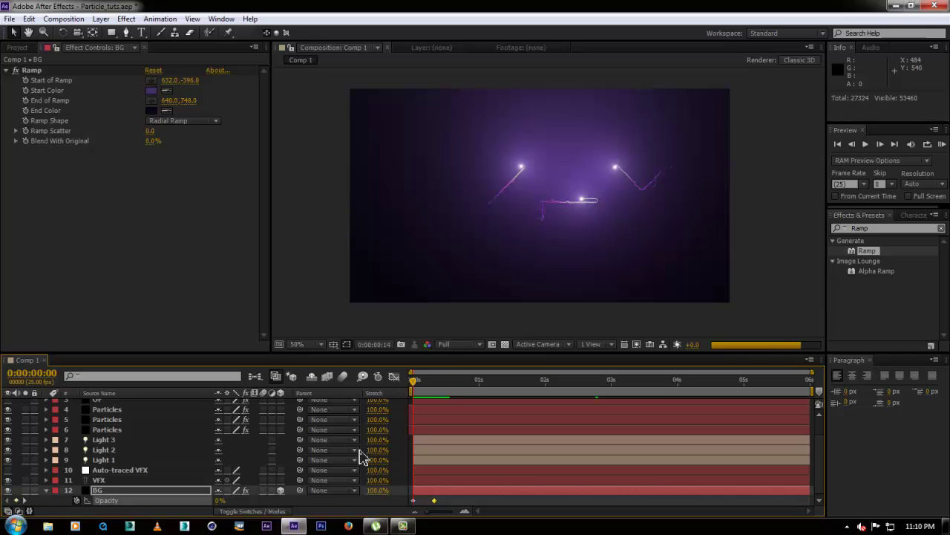
left_click(422, 399)
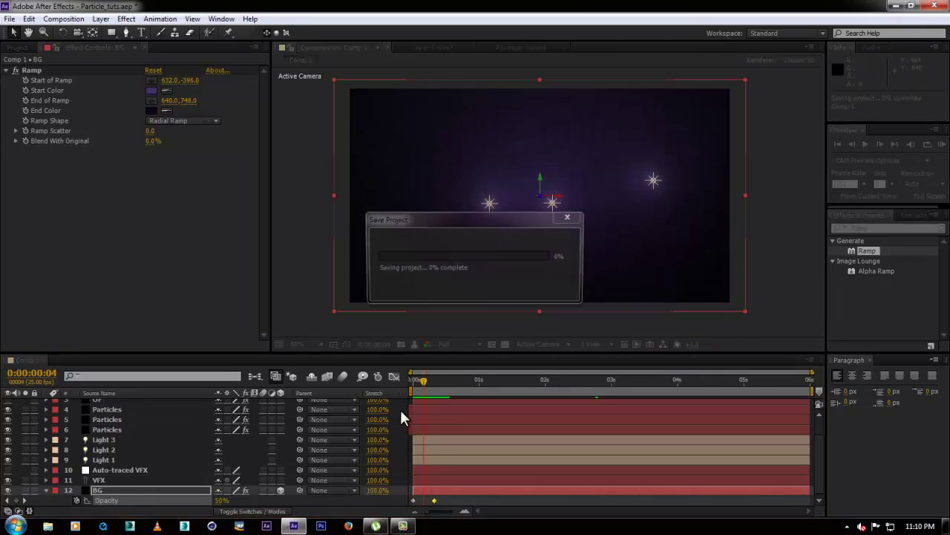
left_click_drag(423, 386, 399, 384)
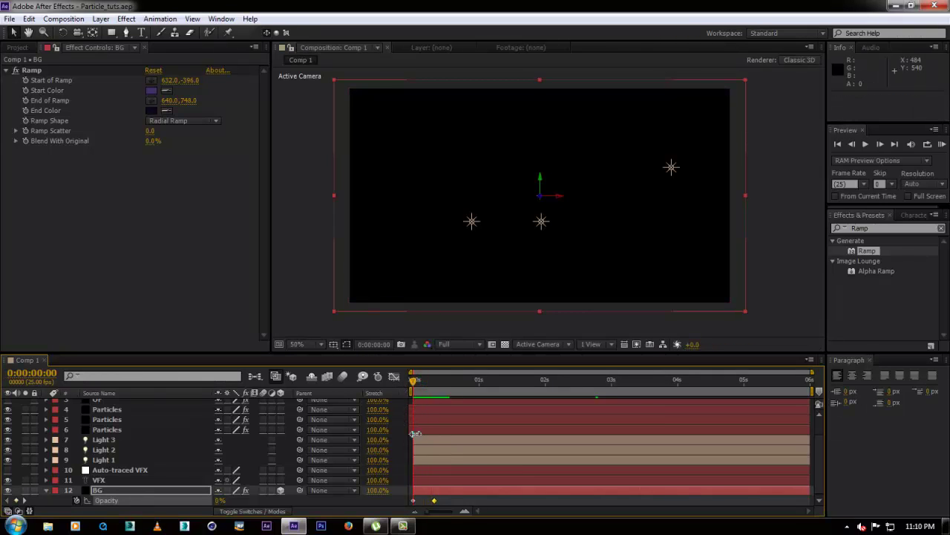
Step: Collapse the BG layer's properties and enlarge the timeline to show all layers, with the composition view at 25%
left_click(46, 490)
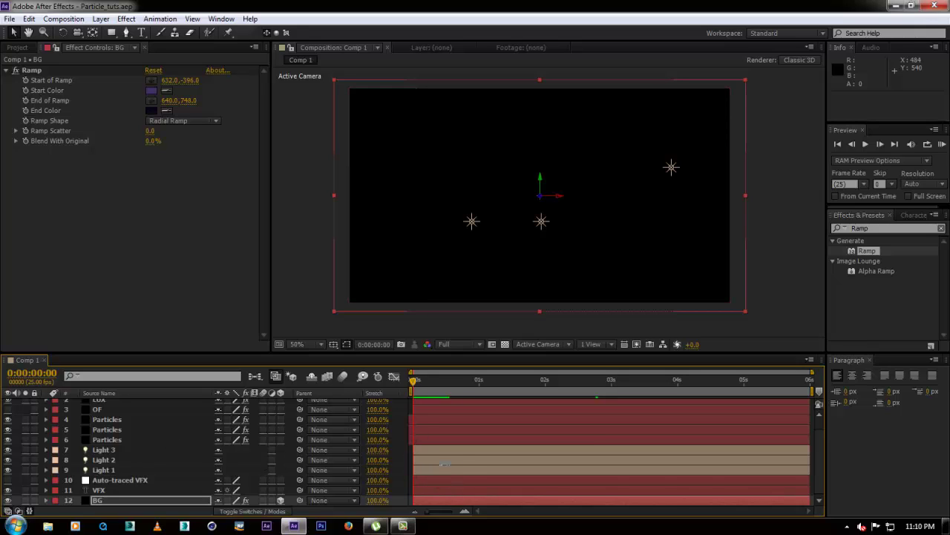
scroll(442, 456, "up", 2)
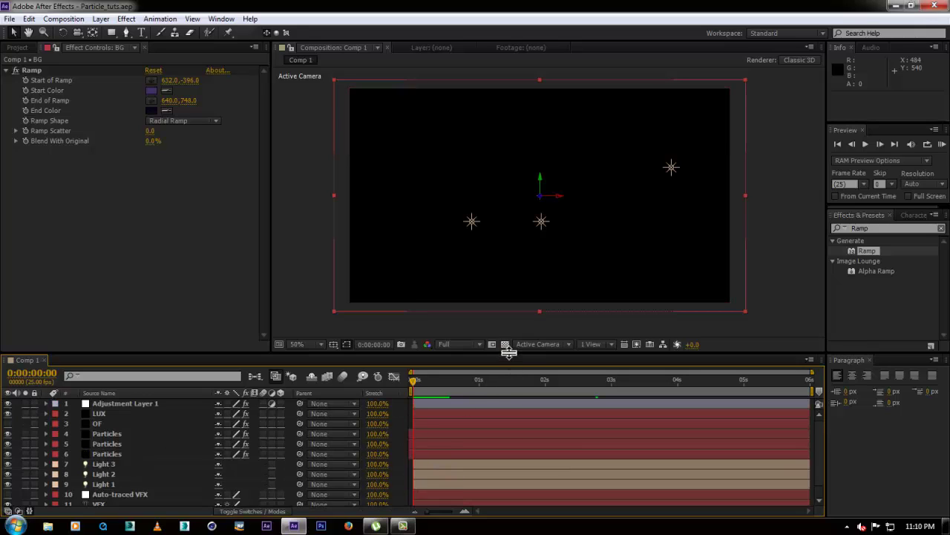
left_click_drag(509, 346, 513, 312)
key("comma")
key("comma")
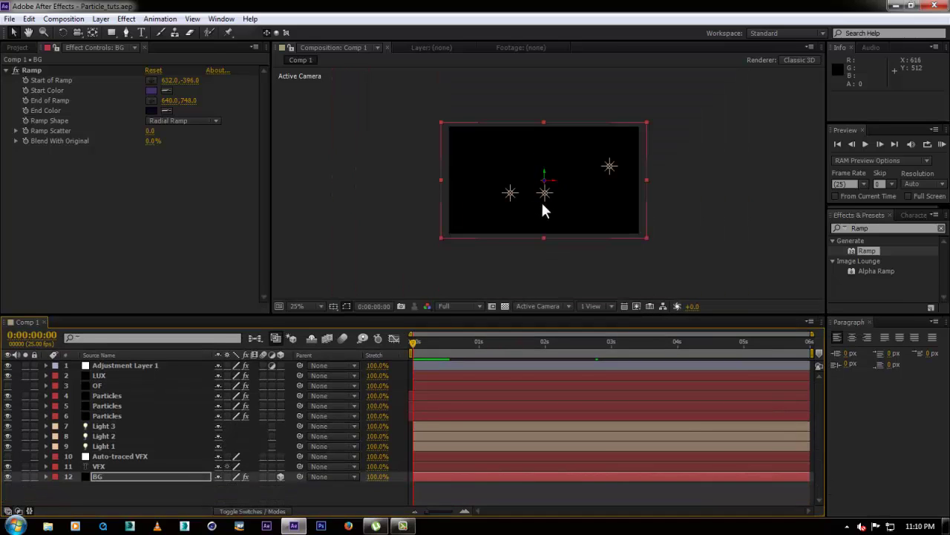
Step: Add a second adjustment layer on top of the stack and apply the Magic Bullet Frames Letterboxer effect to it
left_click(209, 497)
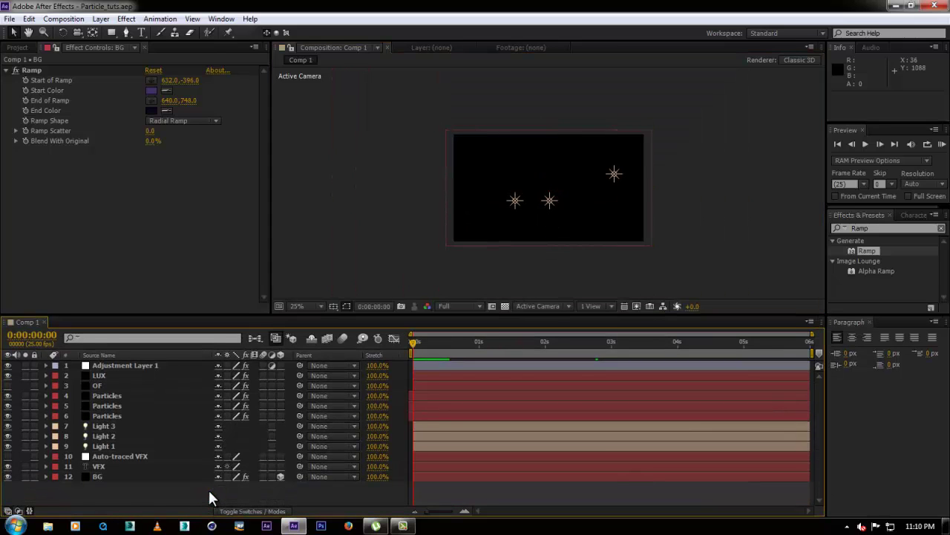
key("ctrl+alt+y")
right_click(146, 271)
left_click(195, 271)
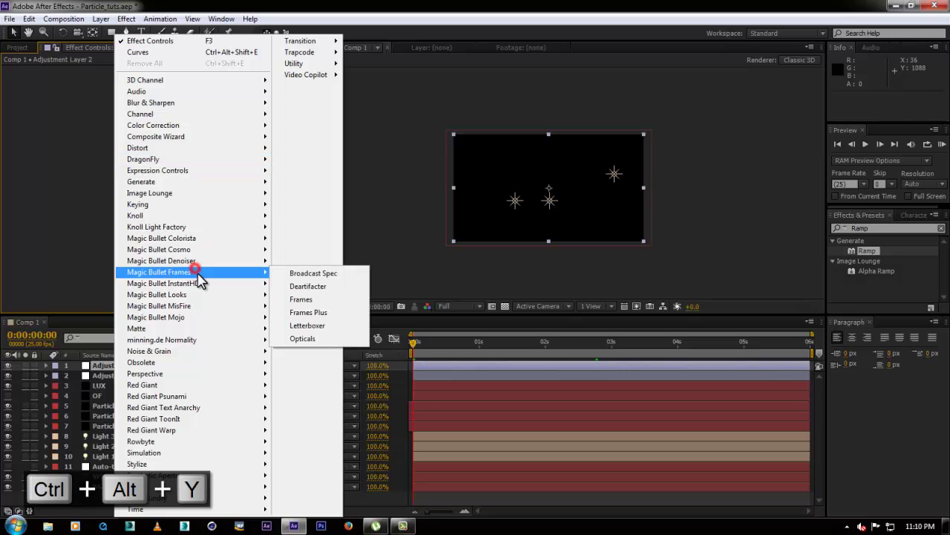
left_click(307, 325)
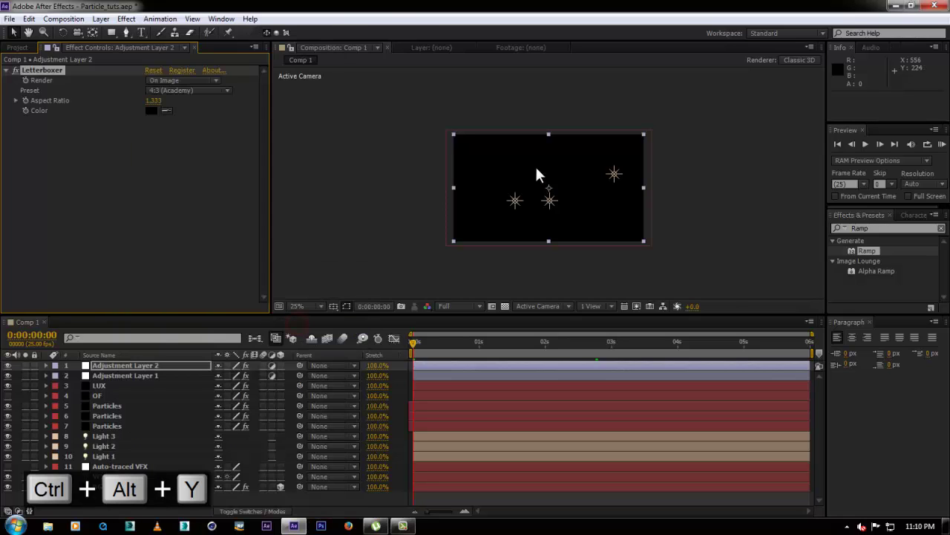
Step: At 0:00:00:24, choose Letterboxer's 16:9 (Widescreen TV) preset and refine the aspect ratio to 2.268 for black bars above and below
key("period")
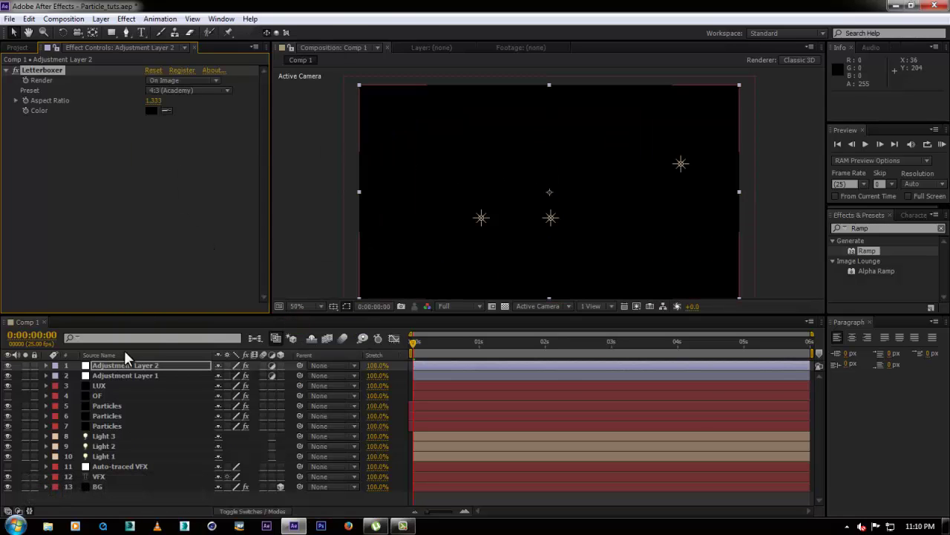
left_click(477, 342)
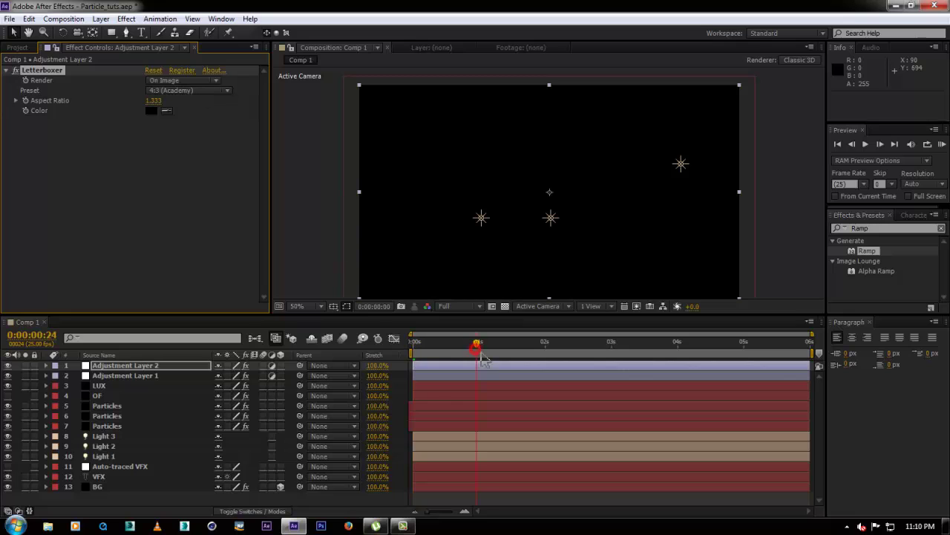
left_click(184, 90)
left_click(195, 129)
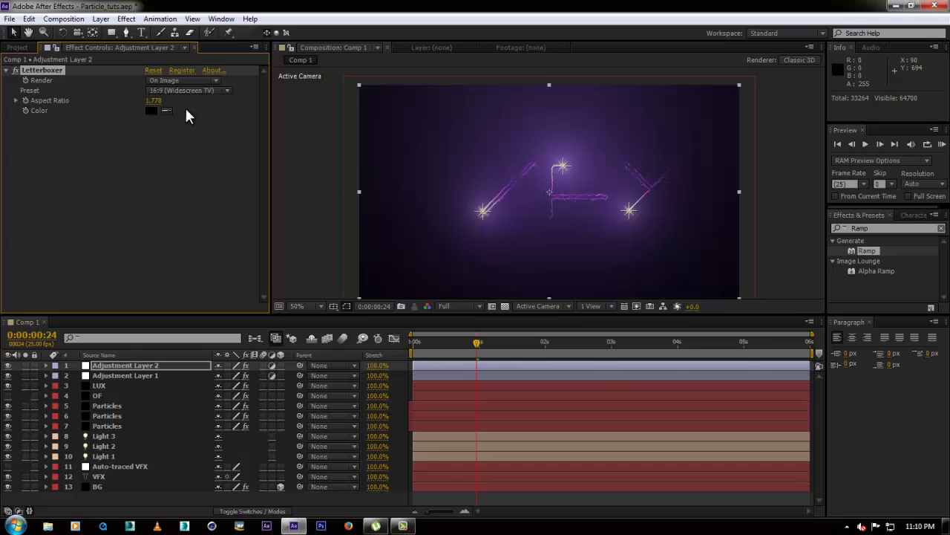
left_click_drag(152, 104, 184, 102)
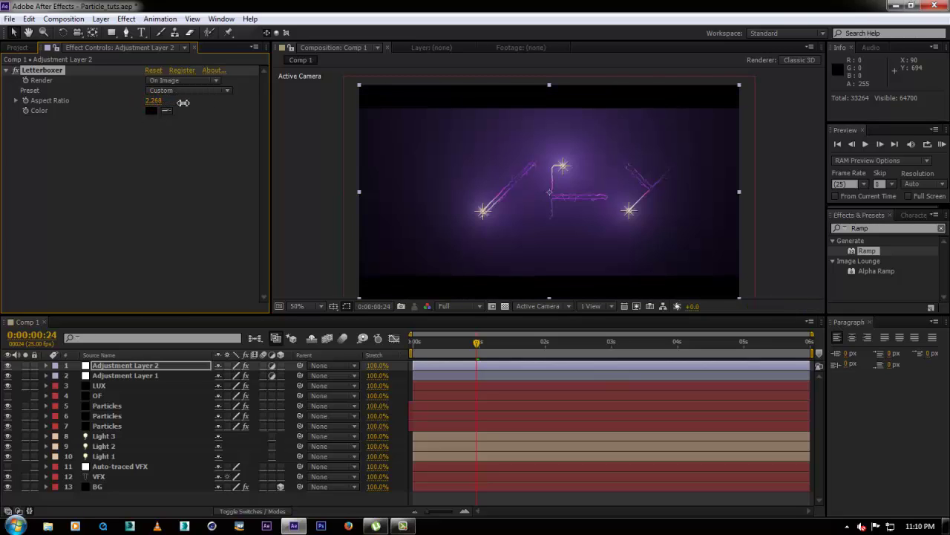
left_click(304, 154)
left_click_drag(422, 195, 411, 183)
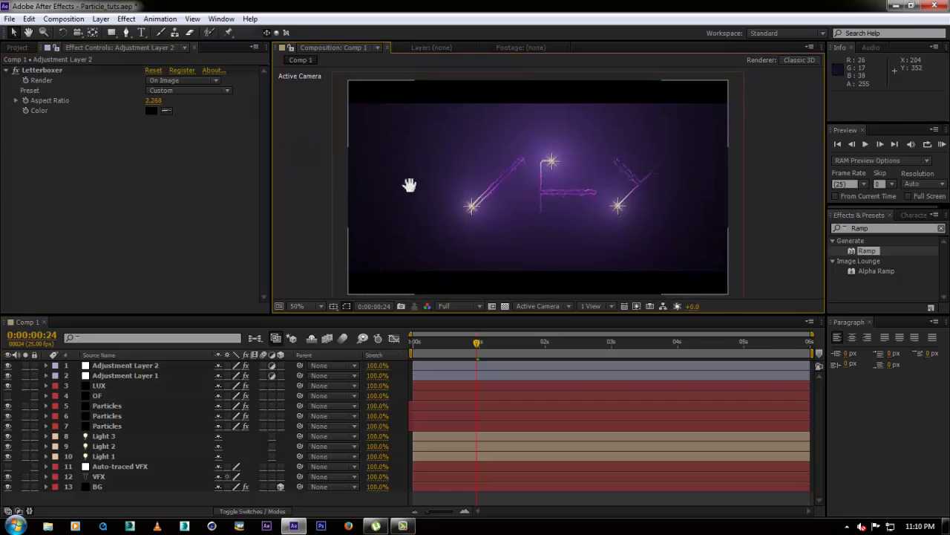
Step: Return to 0:00:00:00, save the project and play back the letterboxed composition maximized at 100% zoom
left_click(420, 346)
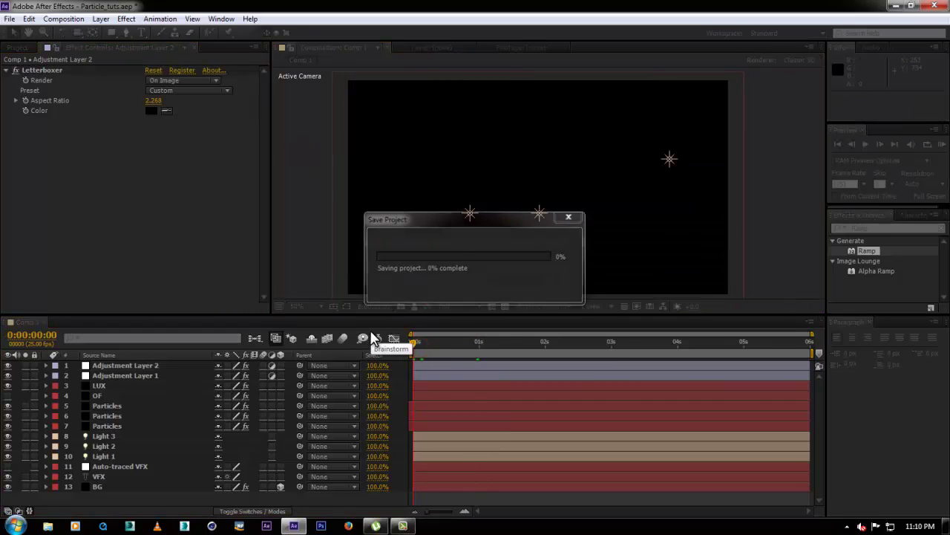
key("grave")
key("period")
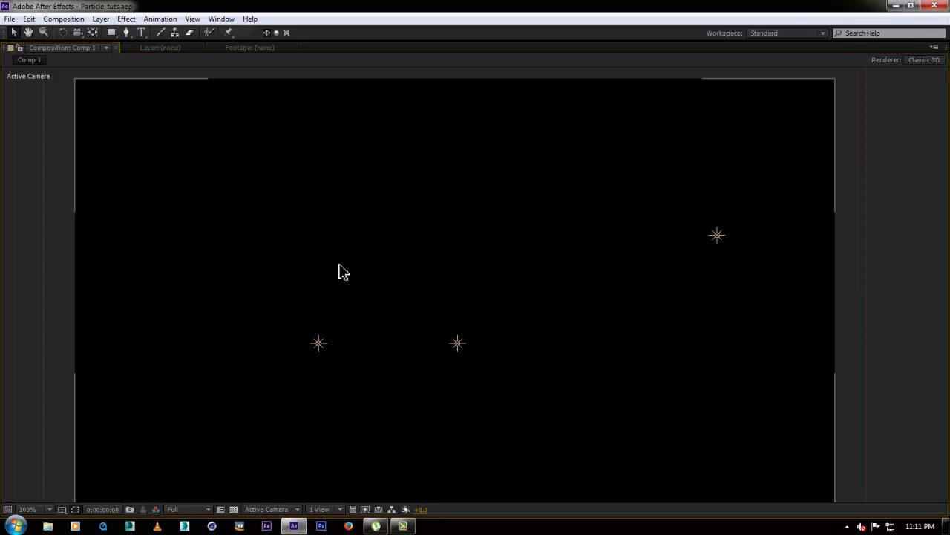
key("space")
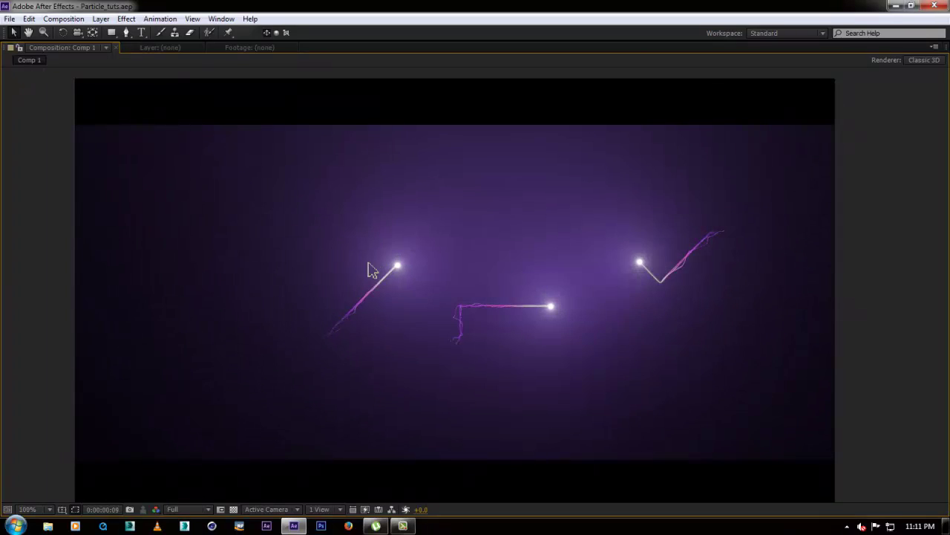